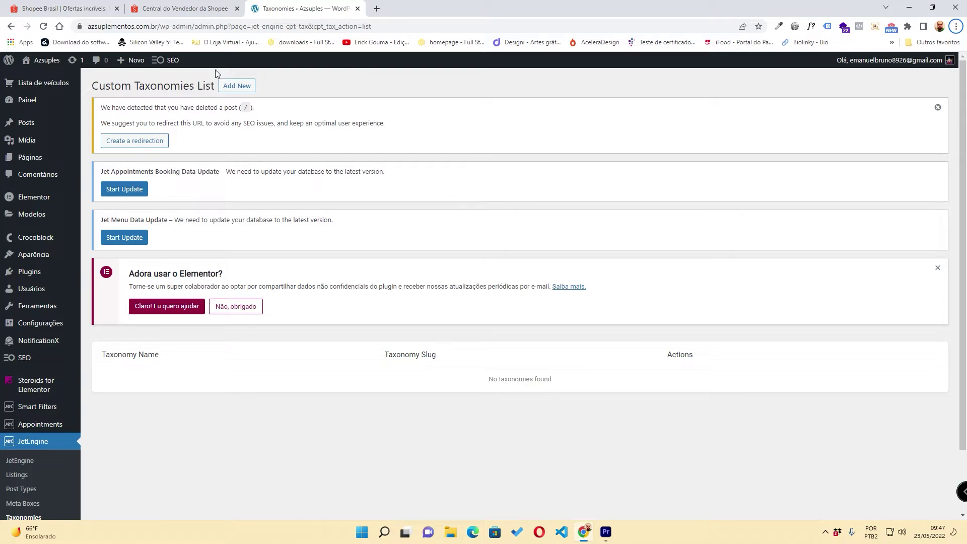
- Start a new custom taxonomy and name it "Tipo de veiculo", with the slug generated from the name
left_click(240, 86)
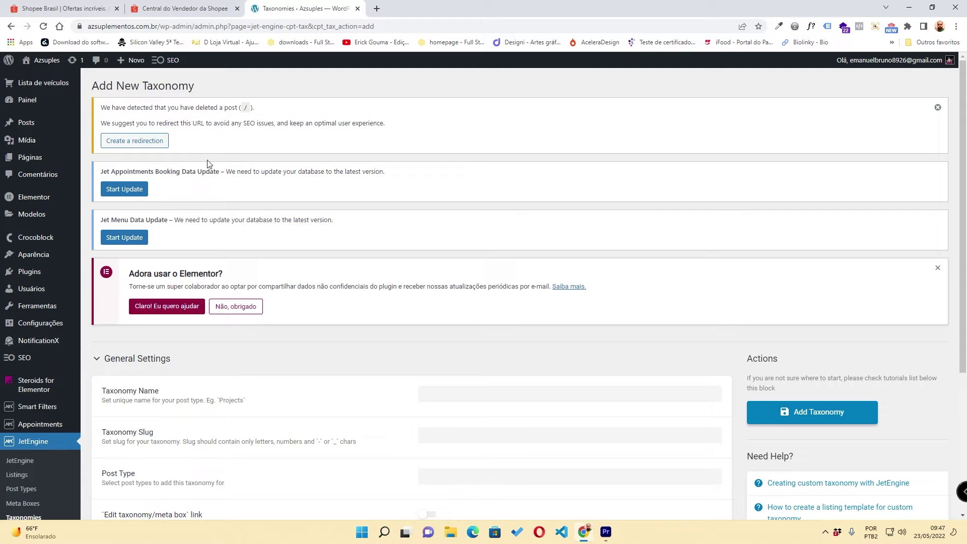
scroll(209, 161, "down", 2)
scroll(220, 204, "up", 2)
scroll(38, 387, "down", 2)
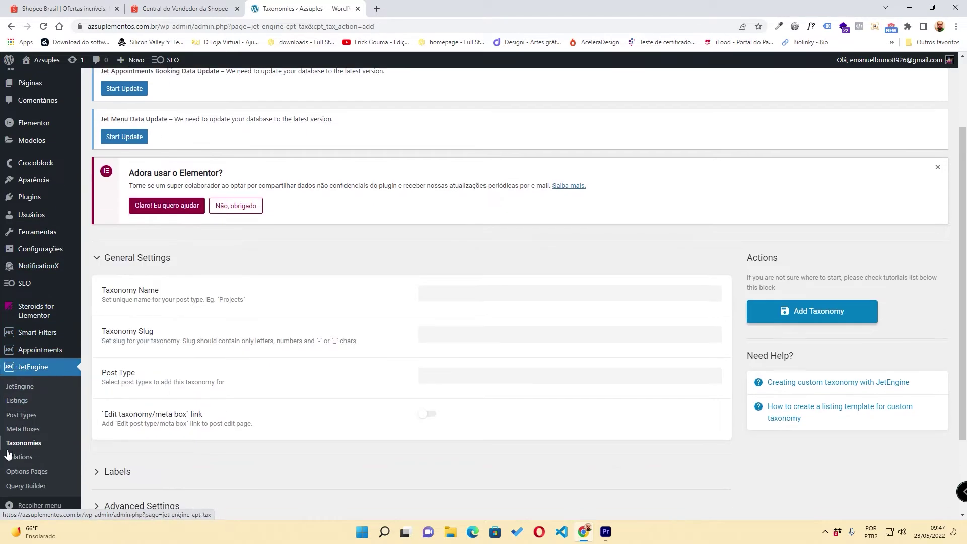
scroll(146, 378, "up", 3)
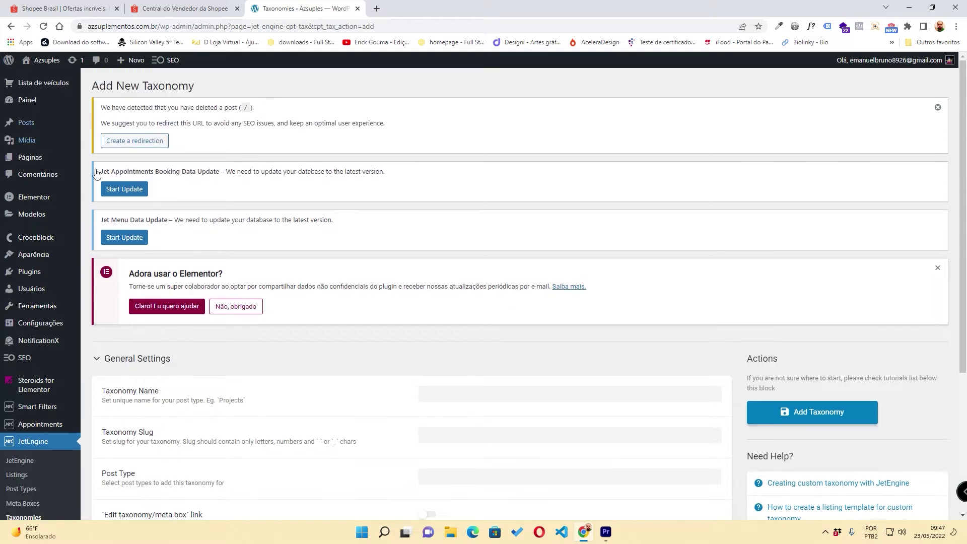
scroll(182, 287, "down", 4)
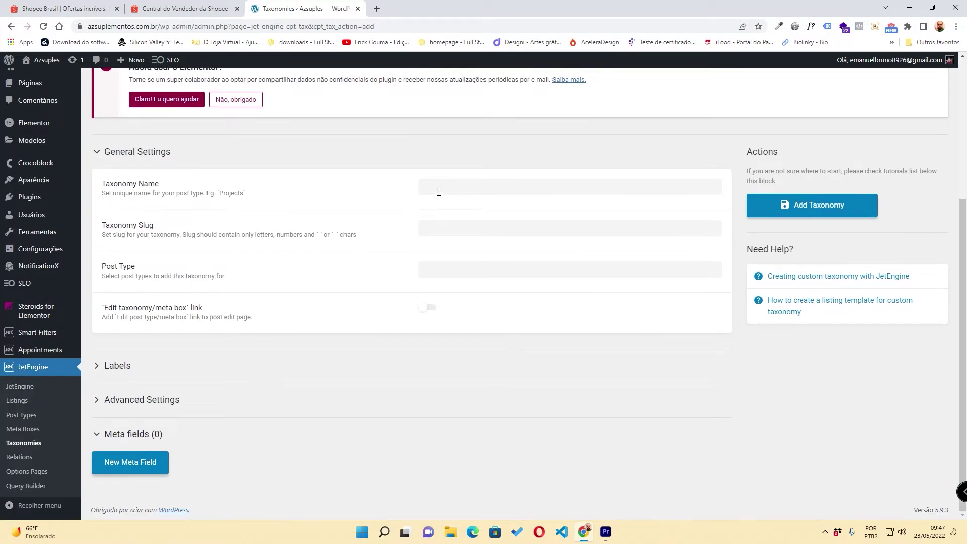
left_click(425, 185)
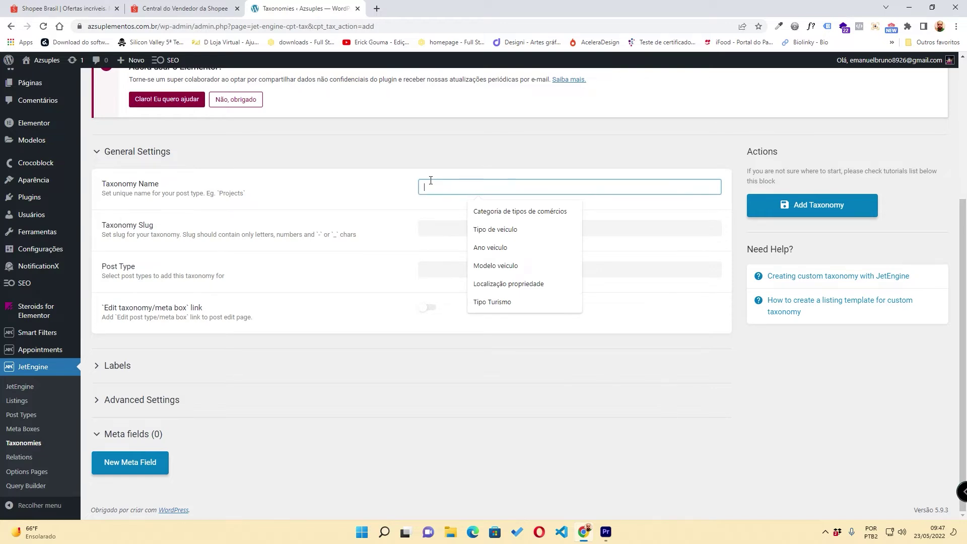
type("Tipo de")
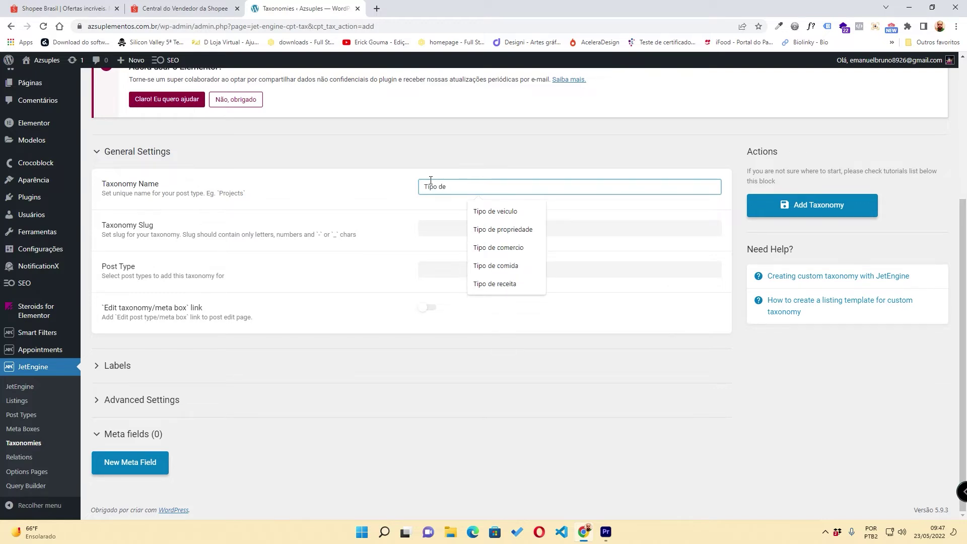
type(" veiculo")
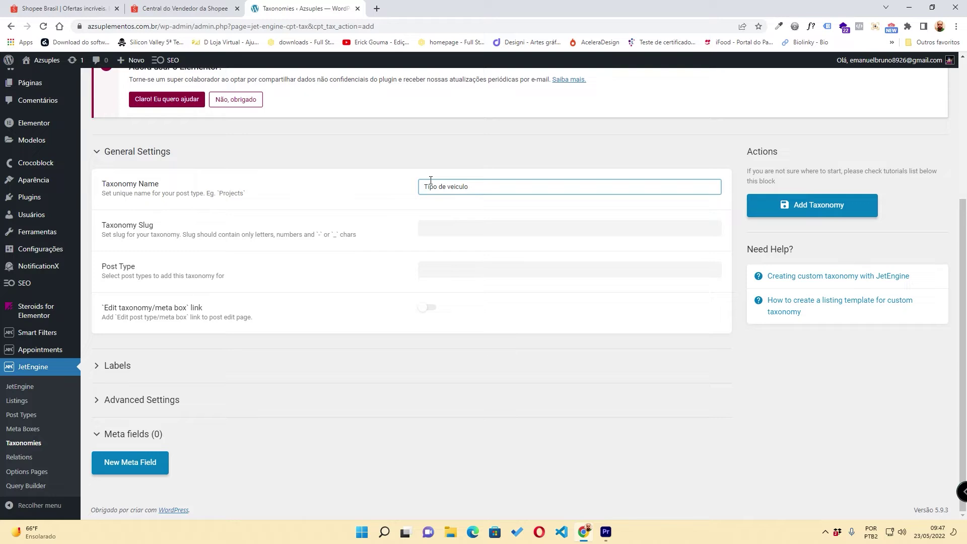
left_click(829, 405)
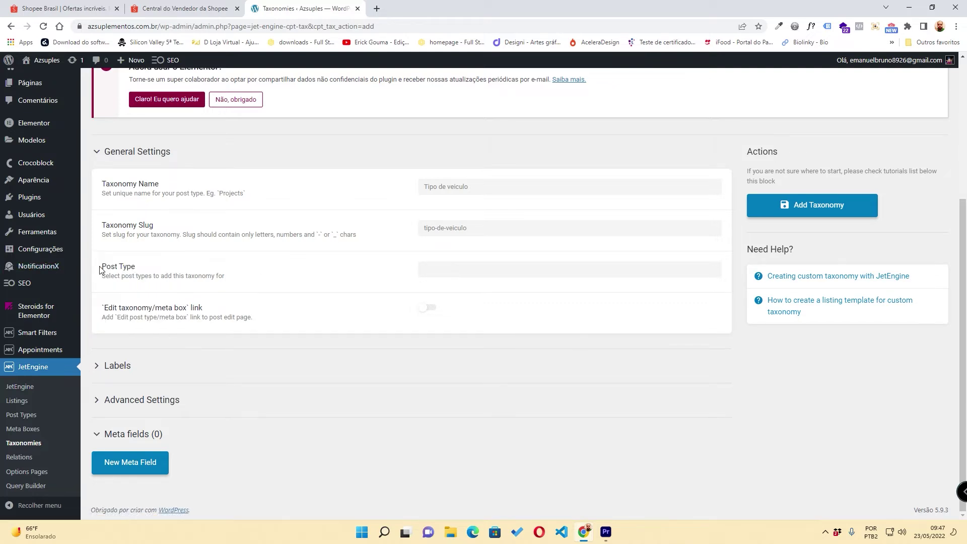
- Assign the "Tipo de veiculo" taxonomy to the "Lista de veículos" post type
left_click(449, 268)
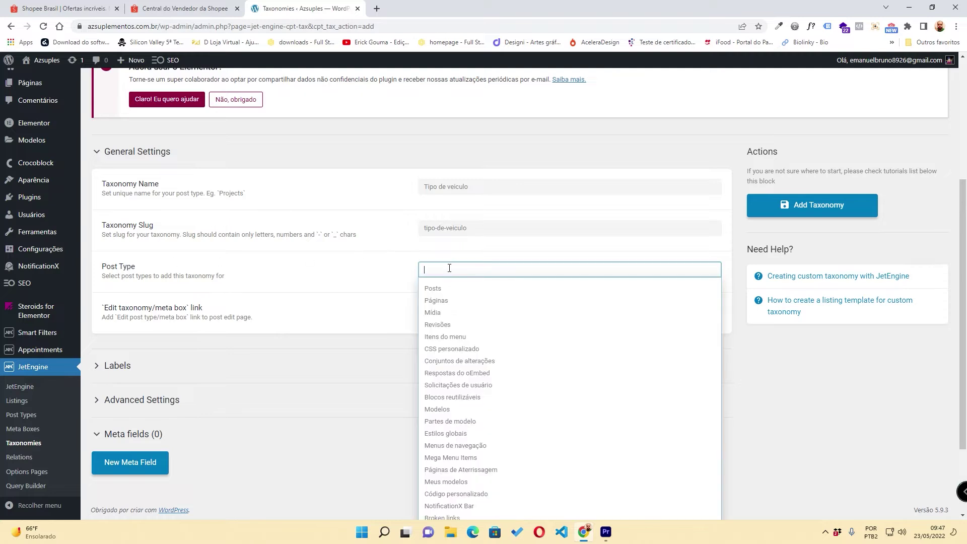
scroll(376, 276, "down", 2)
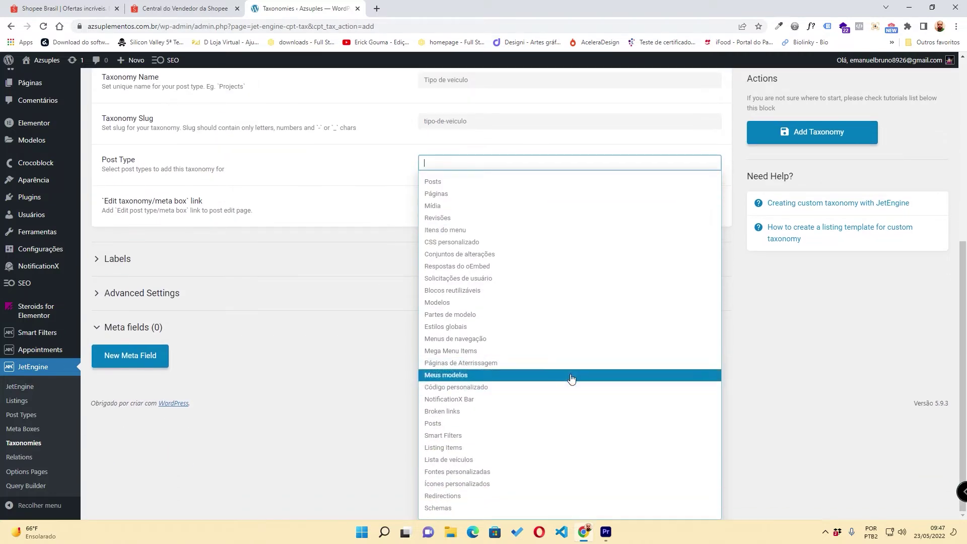
left_click(506, 465)
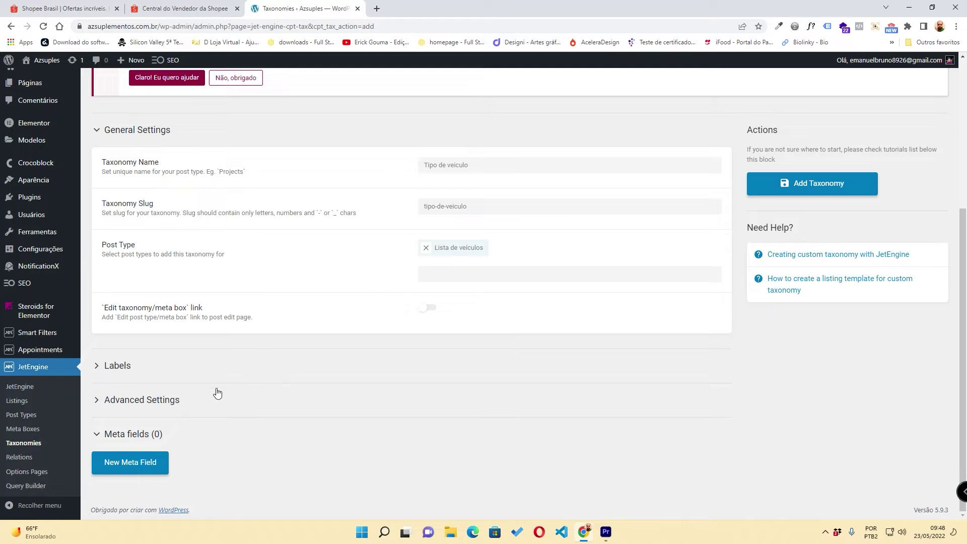
- Enable the Hierarchical option in the advanced settings of "Tipo de veiculo" and add the taxonomy
left_click(103, 400)
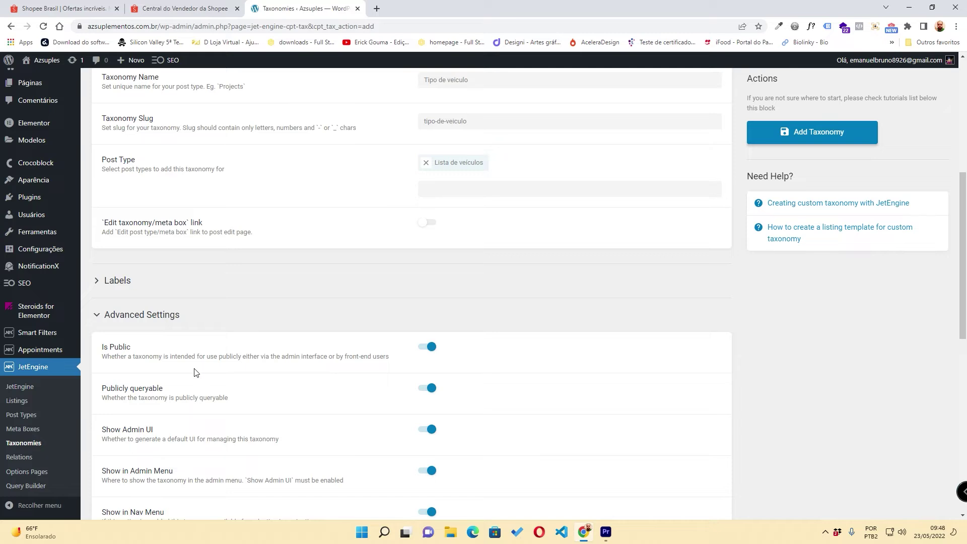
scroll(195, 372, "down", 10)
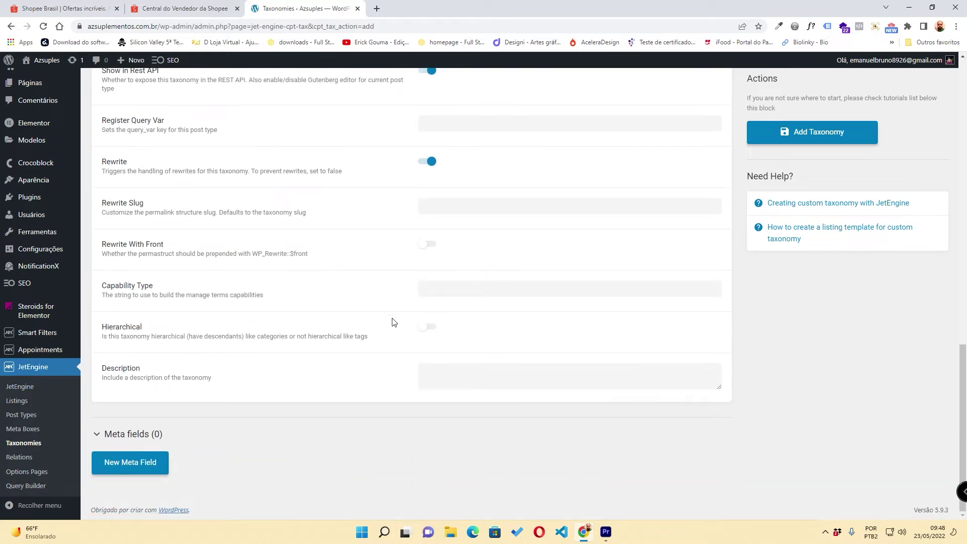
left_click(427, 326)
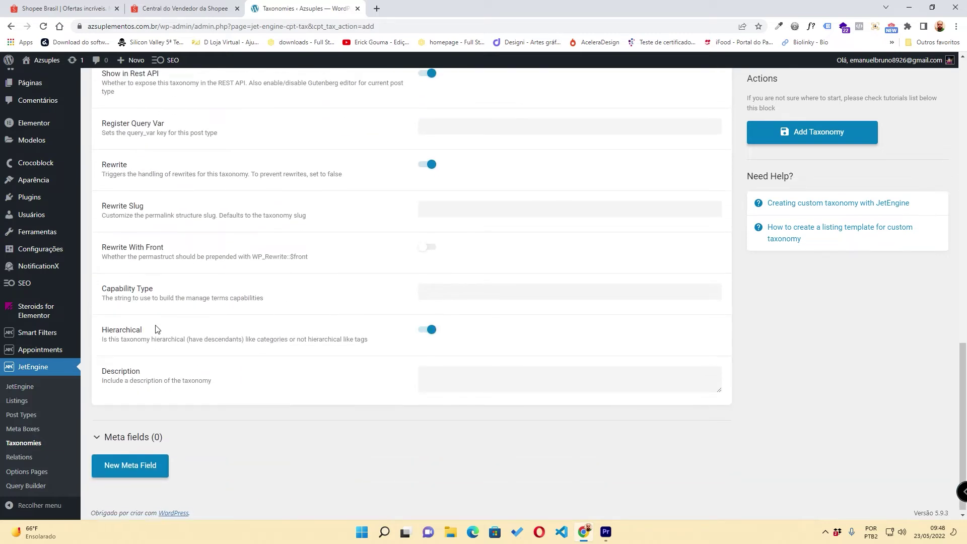
scroll(155, 328, "up", 9)
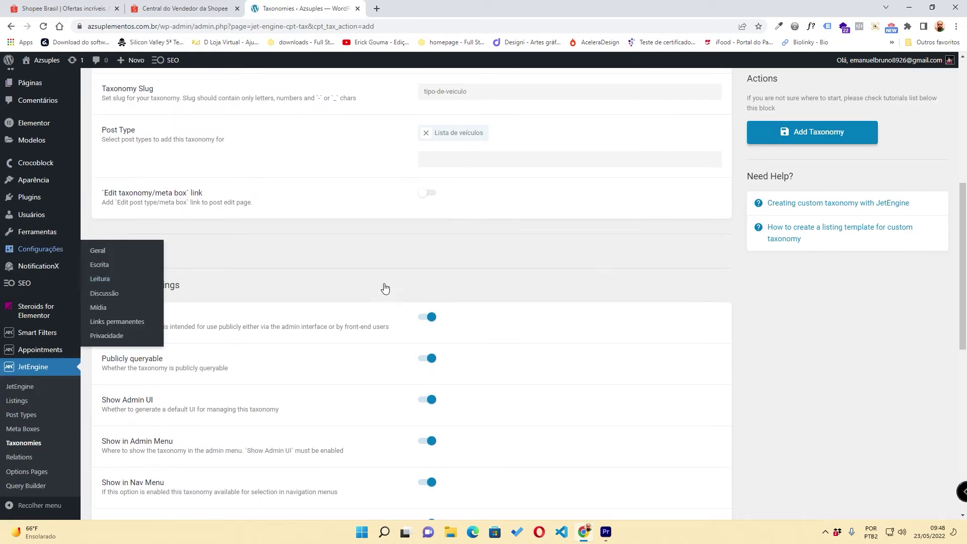
left_click(97, 287)
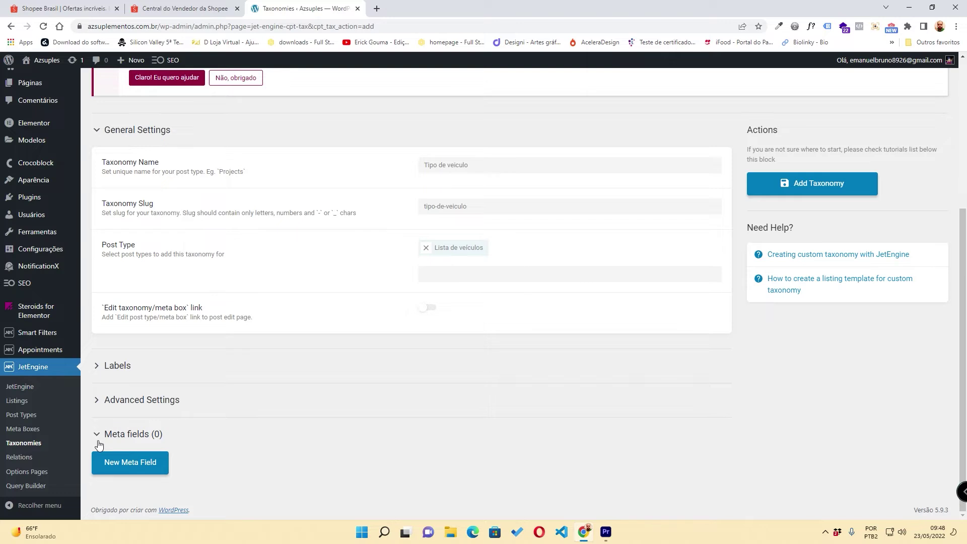
scroll(741, 220, "up", 2)
scroll(741, 220, "up", 1)
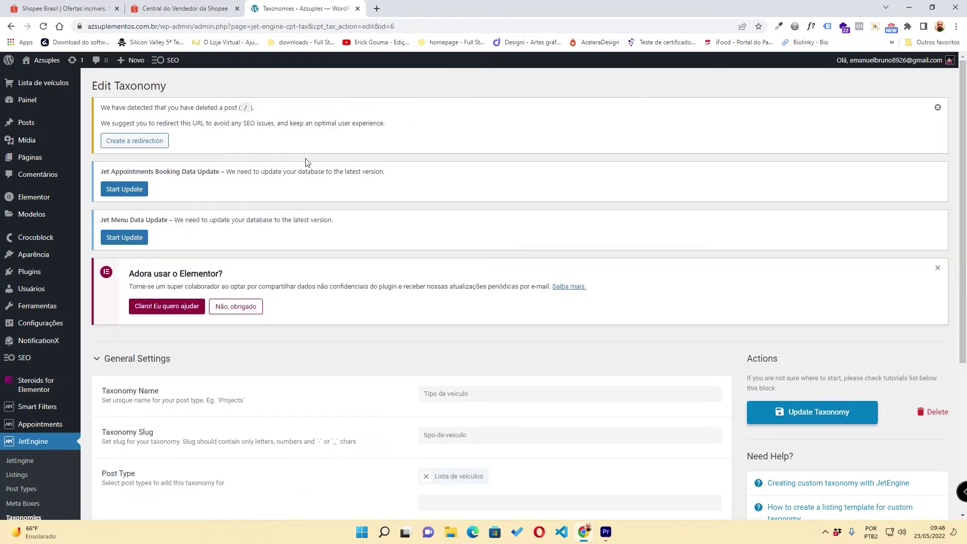
- Return to the taxonomies list and start another taxonomy named "Marca do veiculo", with its slug generated from the name
scroll(493, 259, "down", 5)
scroll(219, 199, "up", 5)
scroll(33, 426, "down", 2)
left_click(24, 443)
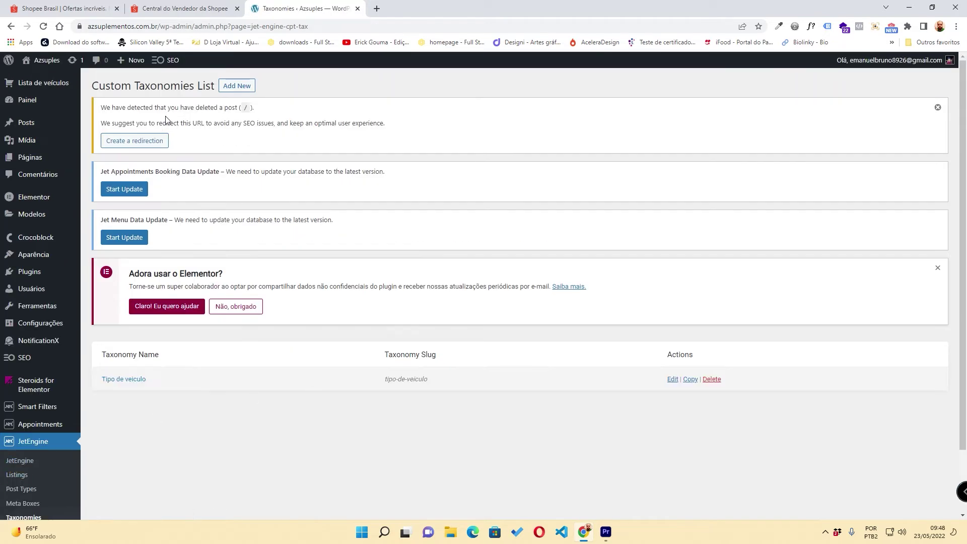
left_click(237, 86)
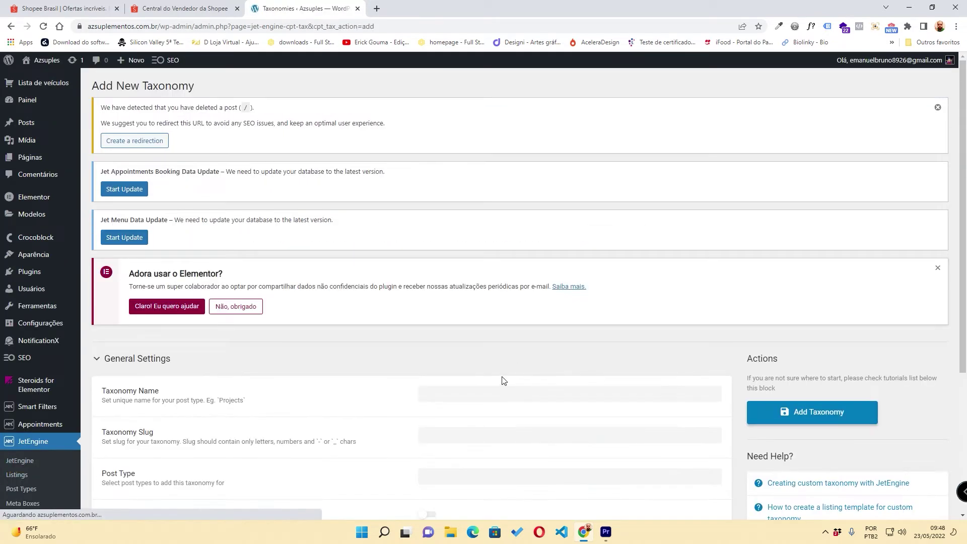
left_click(494, 397)
type("M")
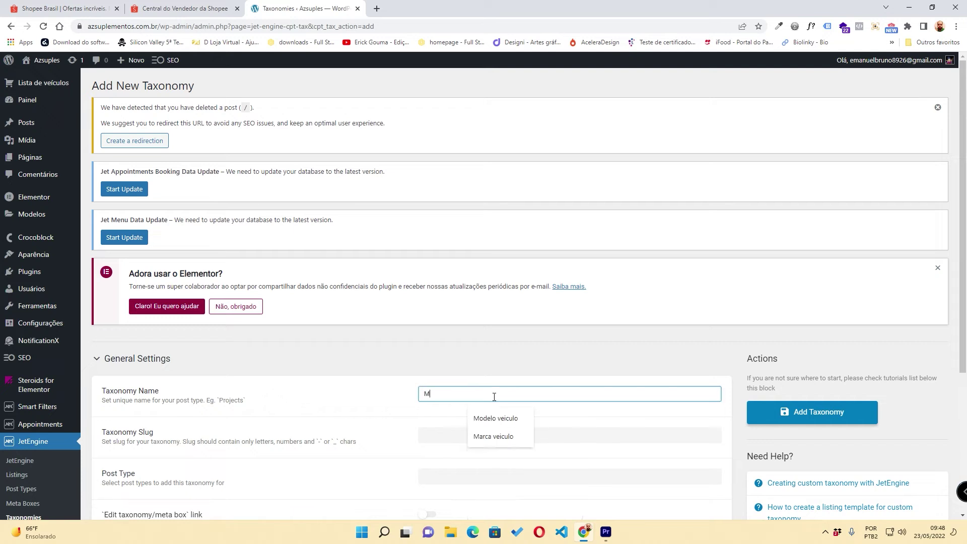
type("arca do veiculo")
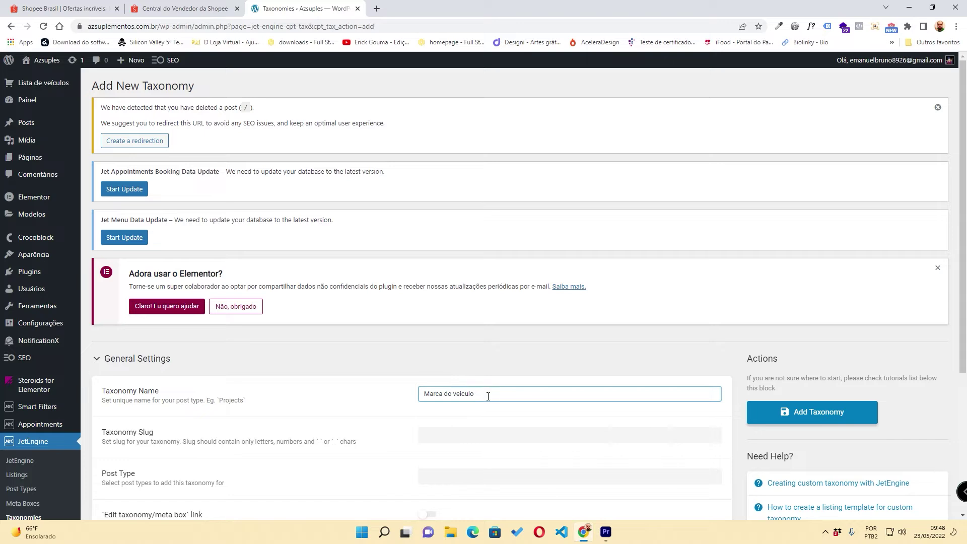
scroll(490, 396, "down", 2)
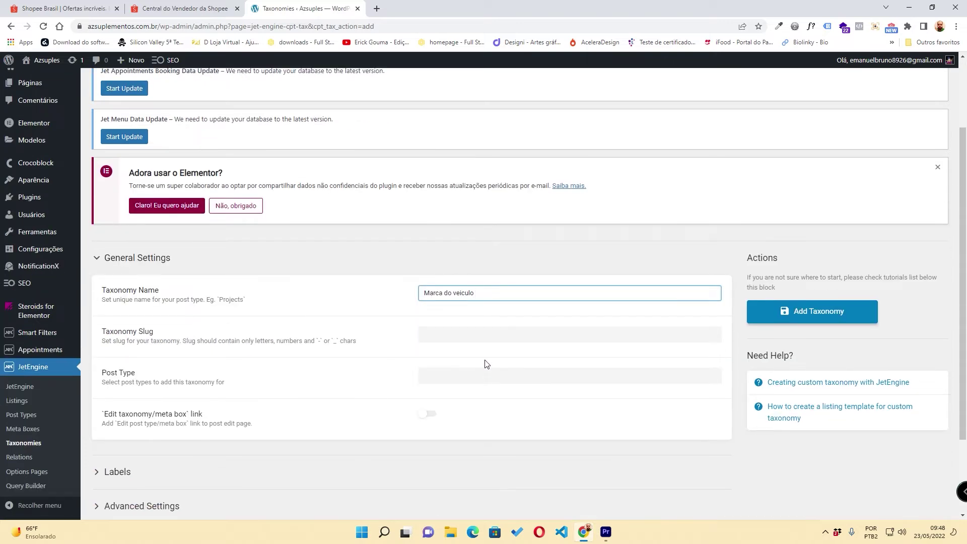
left_click(860, 476)
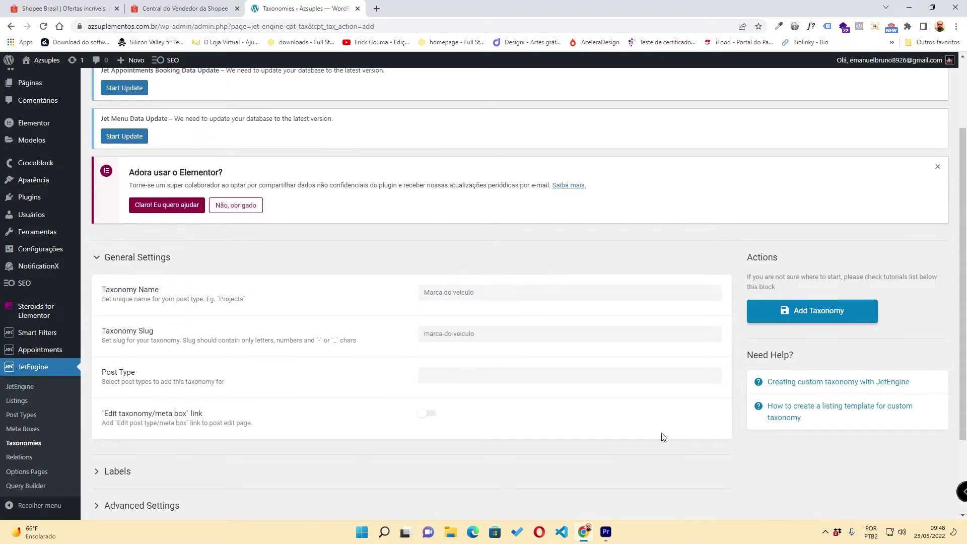
- Assign the "Marca do veiculo" taxonomy to the "Lista de veículos" post type
scroll(660, 438, "down", 2)
left_click(453, 272)
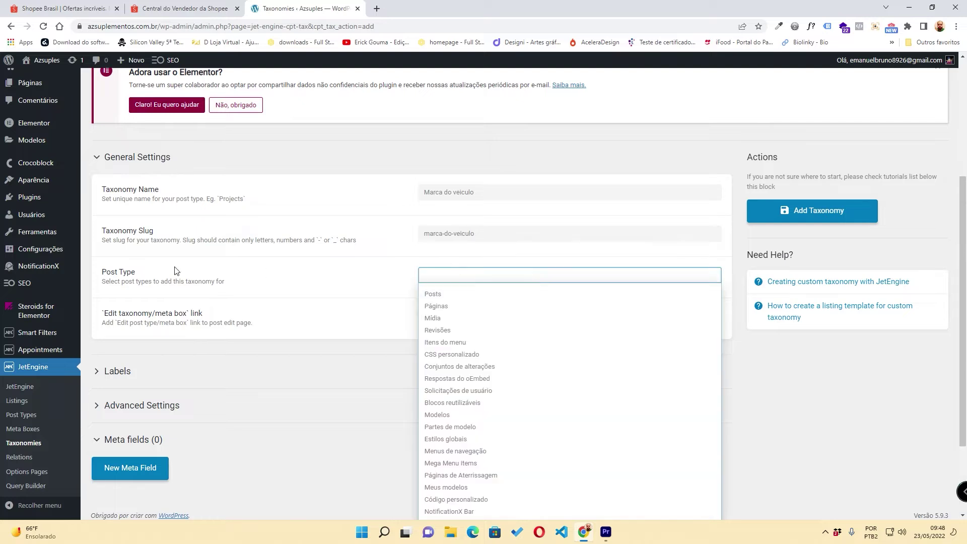
scroll(176, 271, "down", 2)
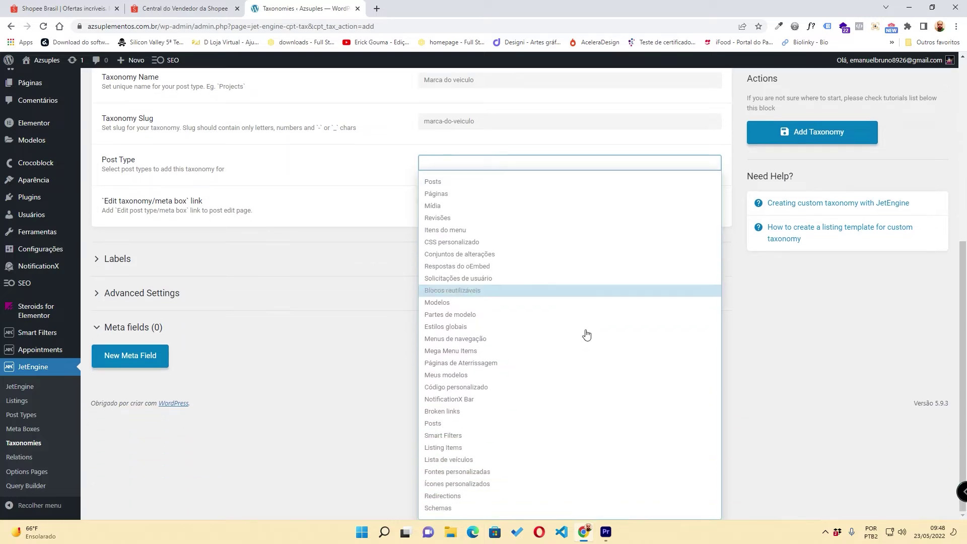
left_click(494, 466)
- Enable the Hierarchical option in the advanced settings of "Marca do veiculo" and add the taxonomy
left_click(104, 399)
scroll(107, 401, "down", 2)
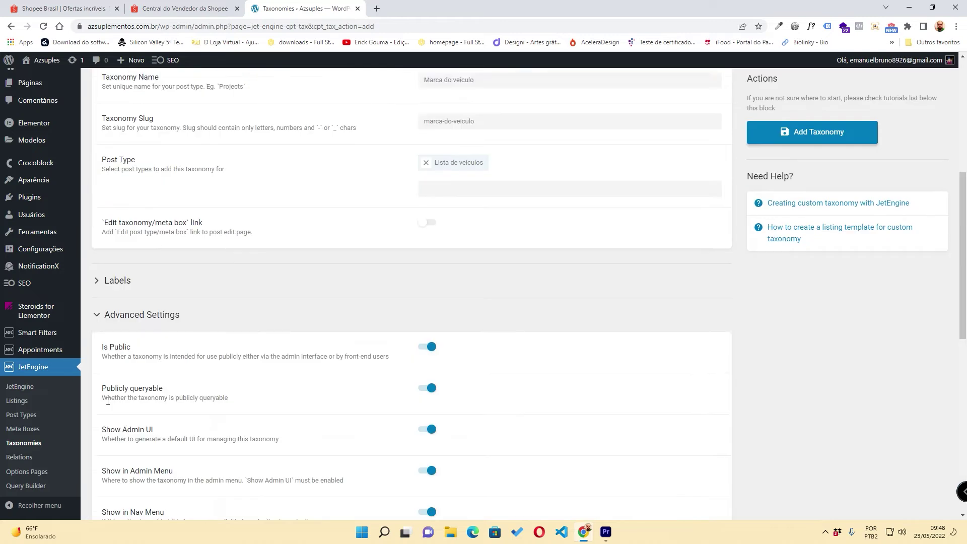
scroll(107, 401, "down", 10)
left_click(434, 332)
left_click(868, 133)
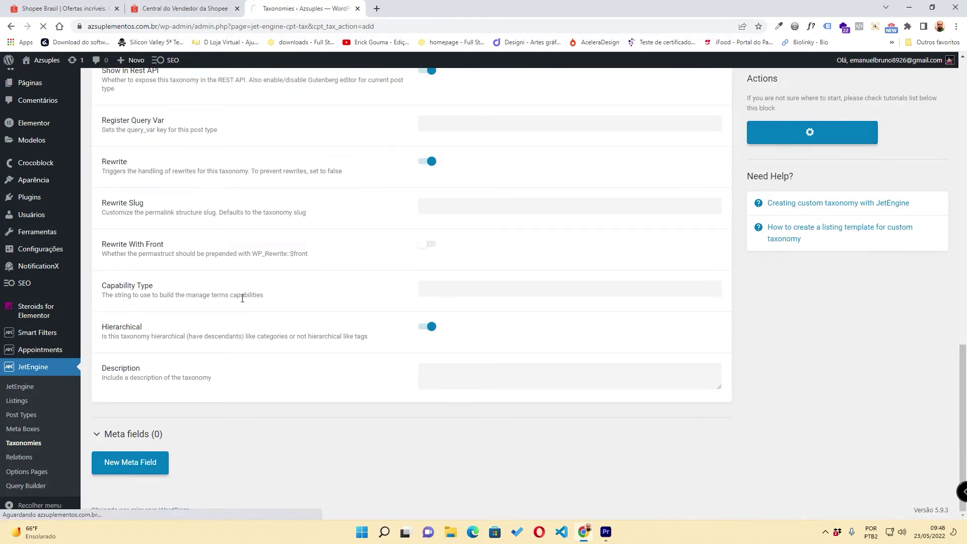
- Return to the taxonomies list and start a third taxonomy named "Ano do veiculo", with its slug generated from the name
scroll(37, 451, "down", 1)
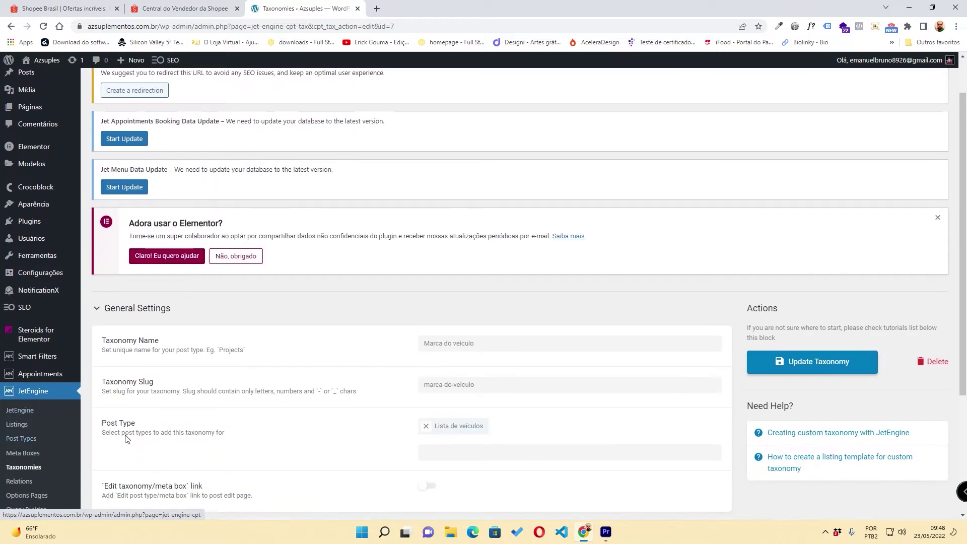
scroll(127, 439, "down", 3)
left_click(29, 445)
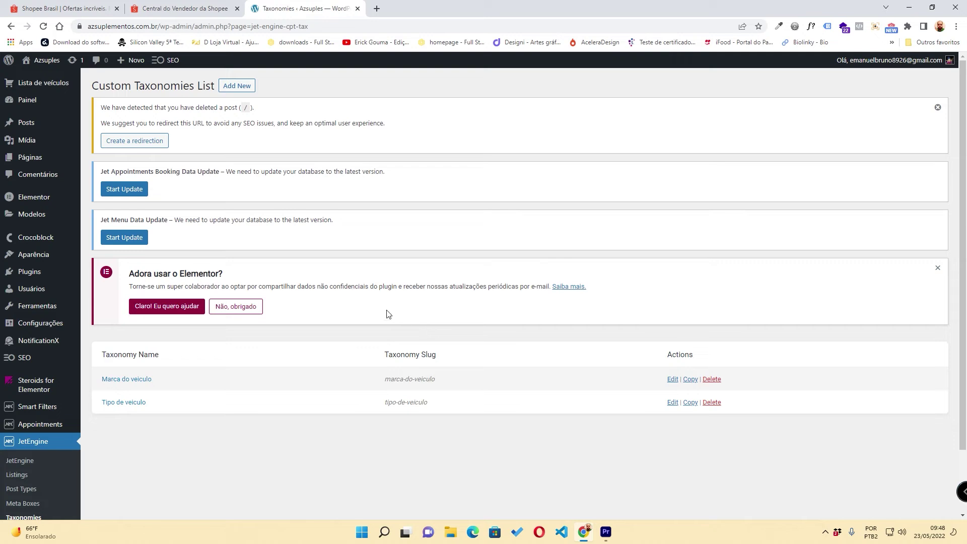
left_click(237, 86)
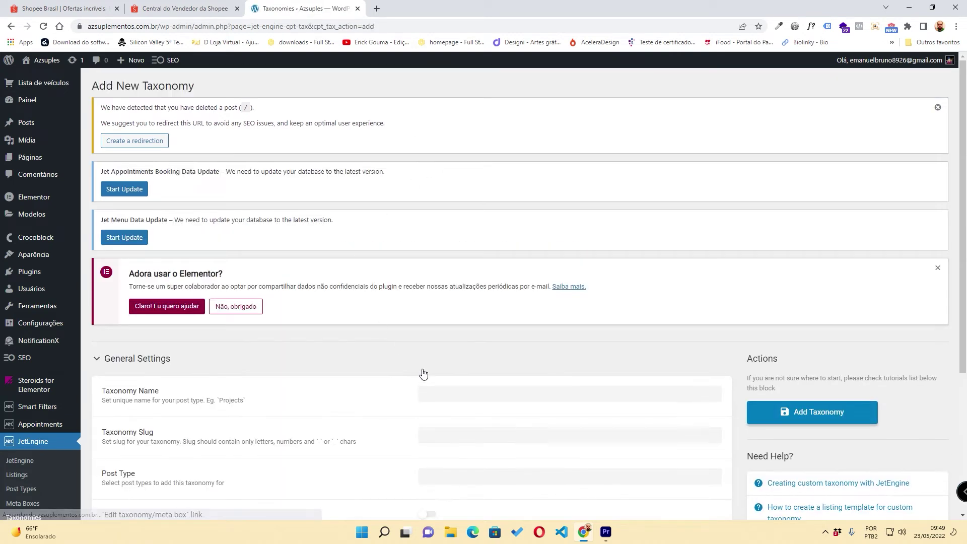
left_click(439, 391)
type("A")
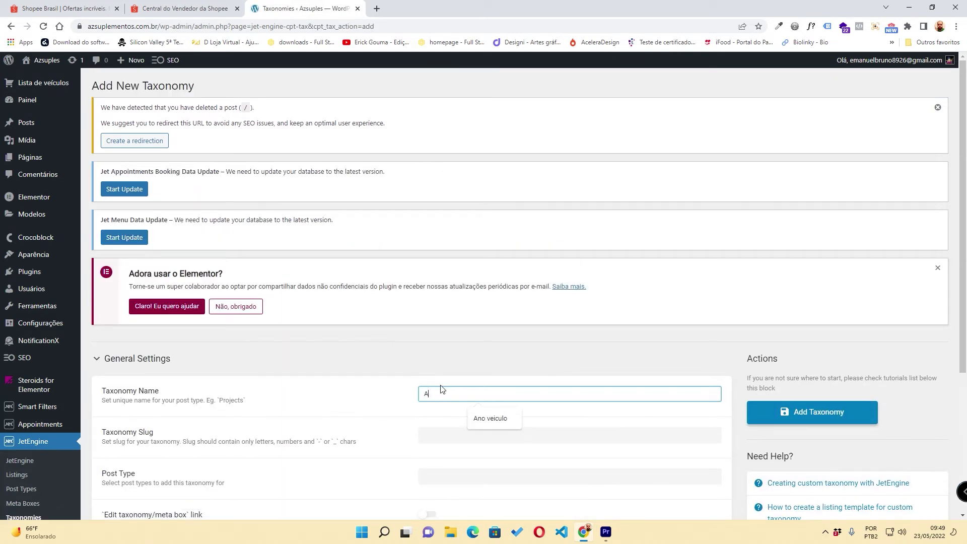
type("no do")
scroll(440, 385, "down", 4)
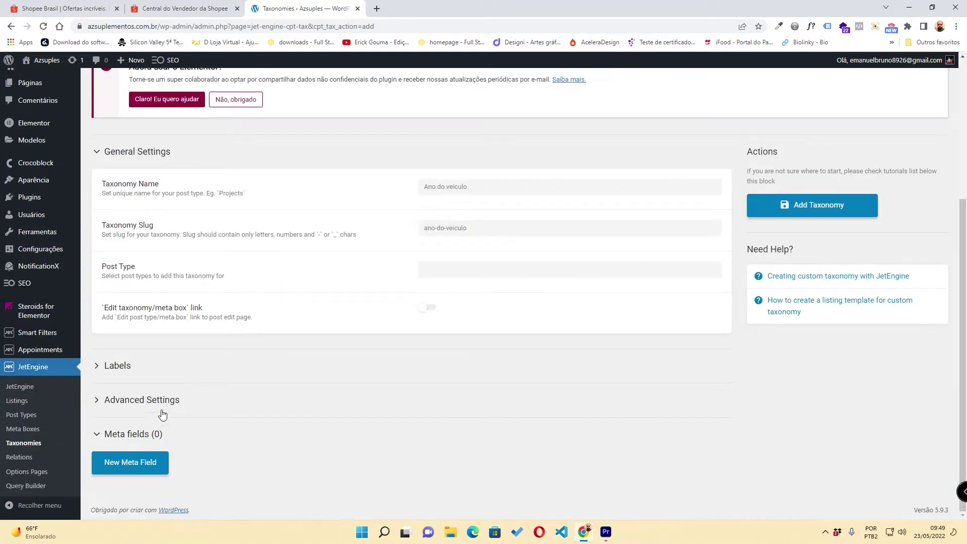
- Enable the Hierarchical option in the advanced settings of "Ano do veiculo" and try to add the taxonomy
left_click(108, 400)
scroll(365, 335, "down", 7)
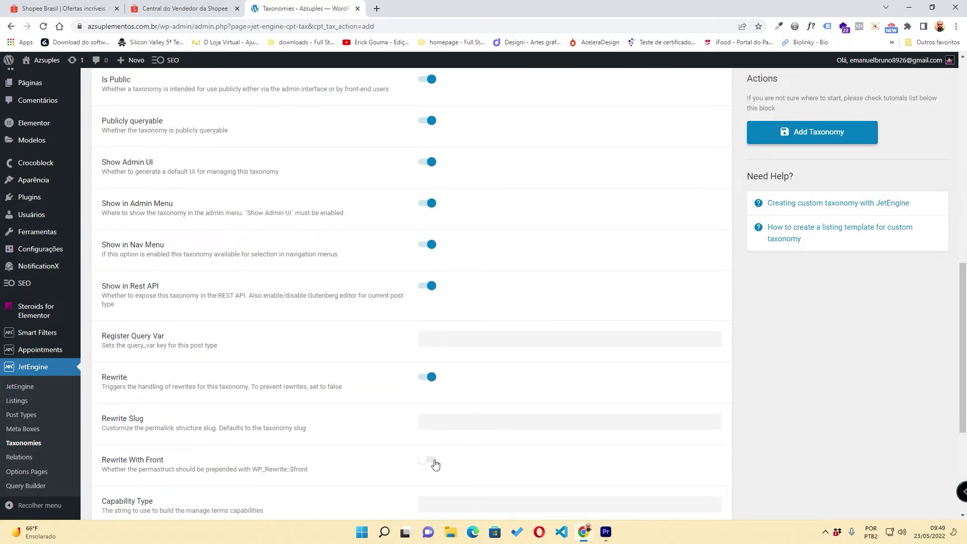
scroll(435, 462, "down", 3)
left_click(429, 391)
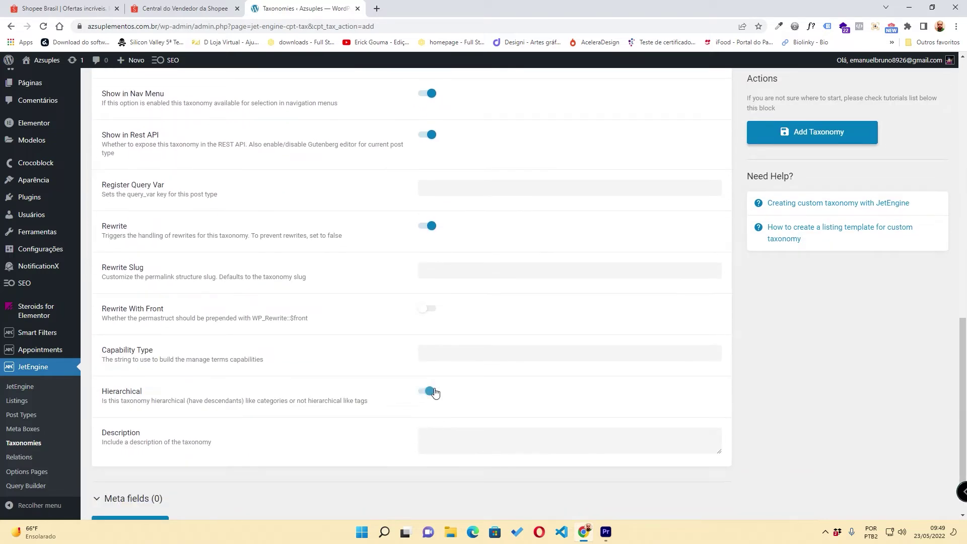
left_click(834, 138)
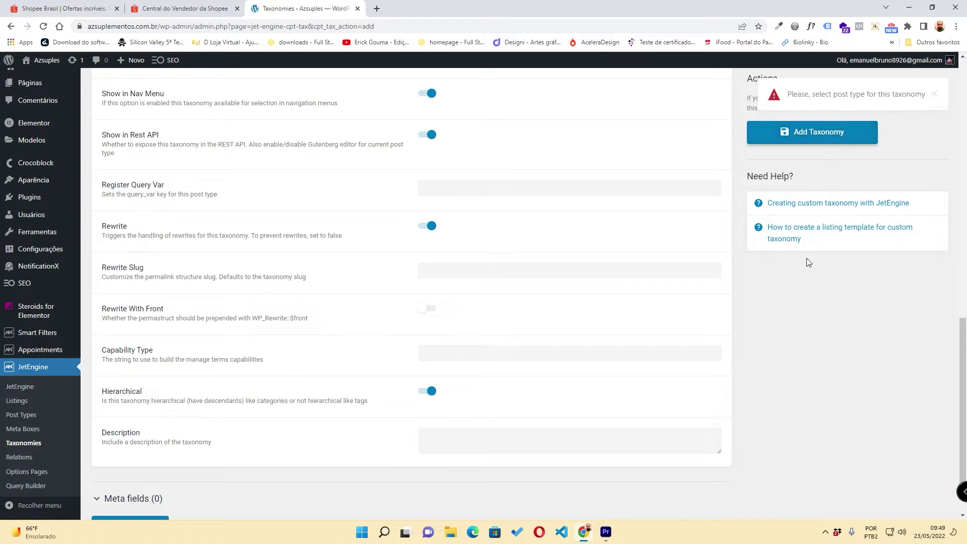
- Assign the "Ano do veiculo" taxonomy to the "Lista de veículos" post type and add it
scroll(515, 242, "down", 9)
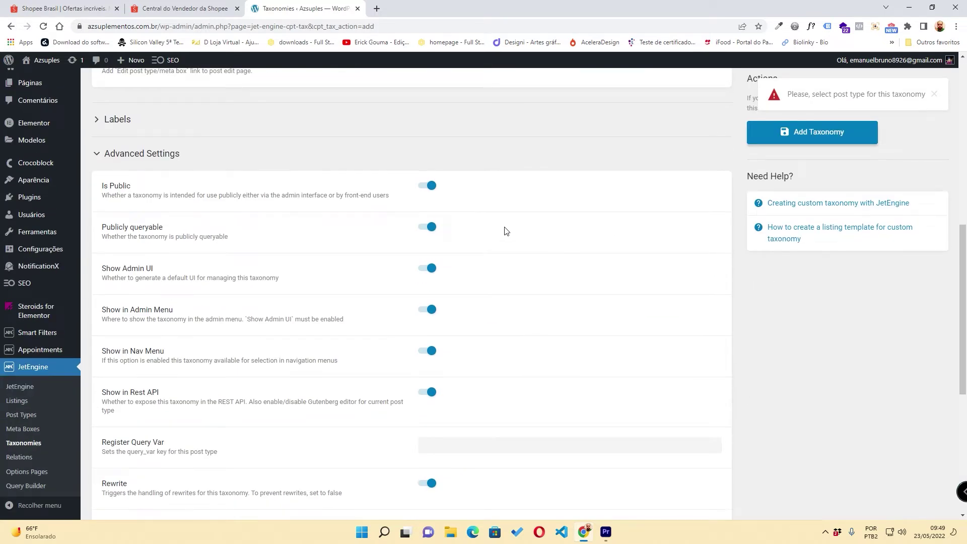
scroll(494, 233, "up", 6)
left_click(454, 327)
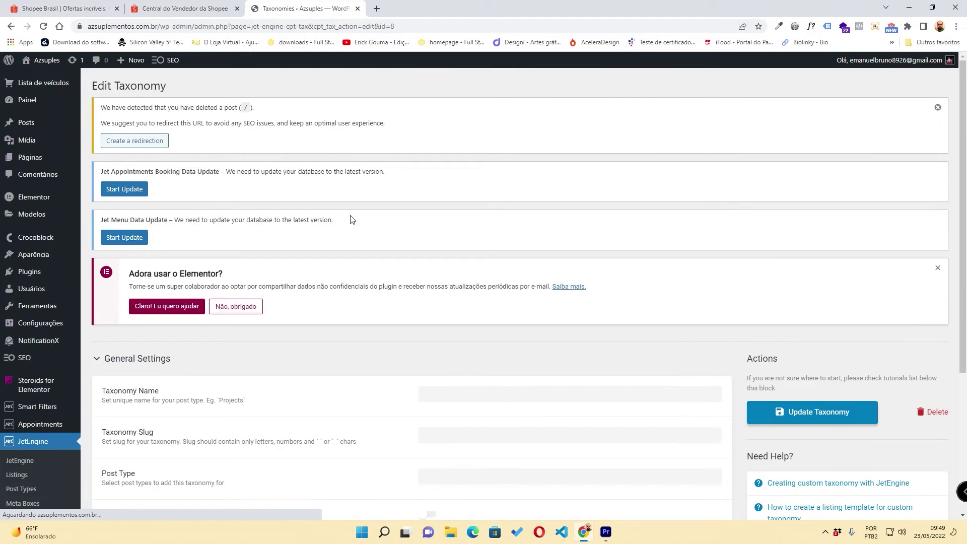
scroll(506, 199, "down", 4)
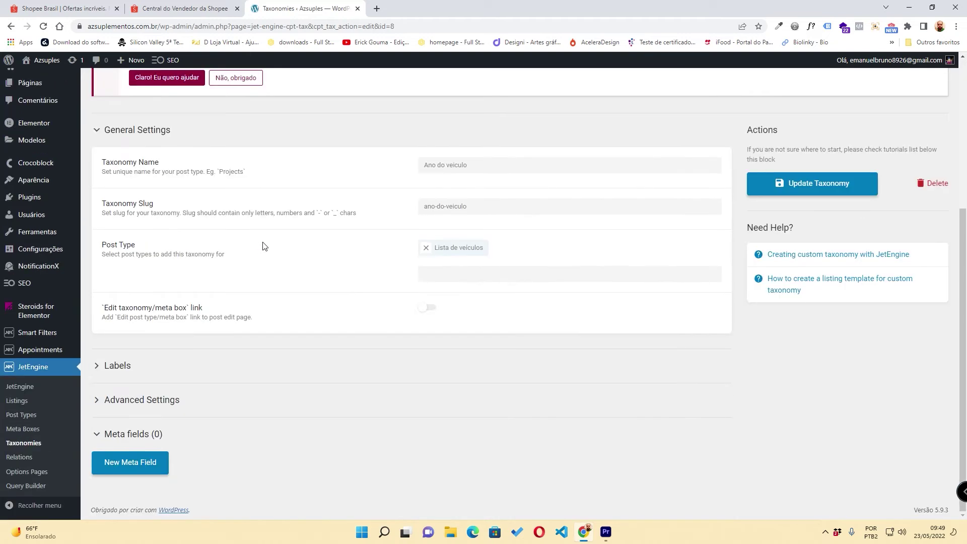
scroll(263, 244, "up", 4)
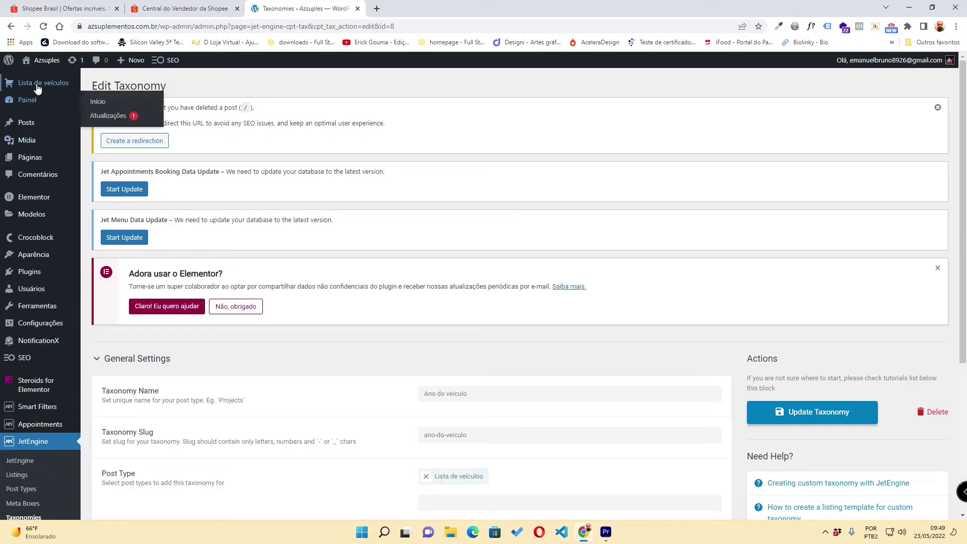
- Go to the "Lista de veículos" entries and open the edit page of each of the six vehicles in its own browser tab
left_click(102, 87)
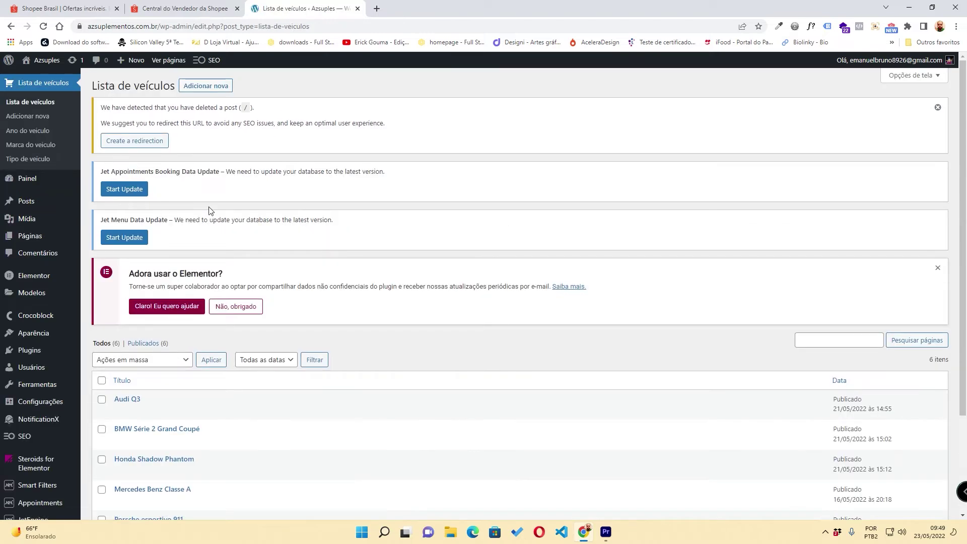
scroll(211, 211, "down", 3)
right_click(121, 285)
left_click(146, 294)
right_click(122, 315)
left_click(143, 324)
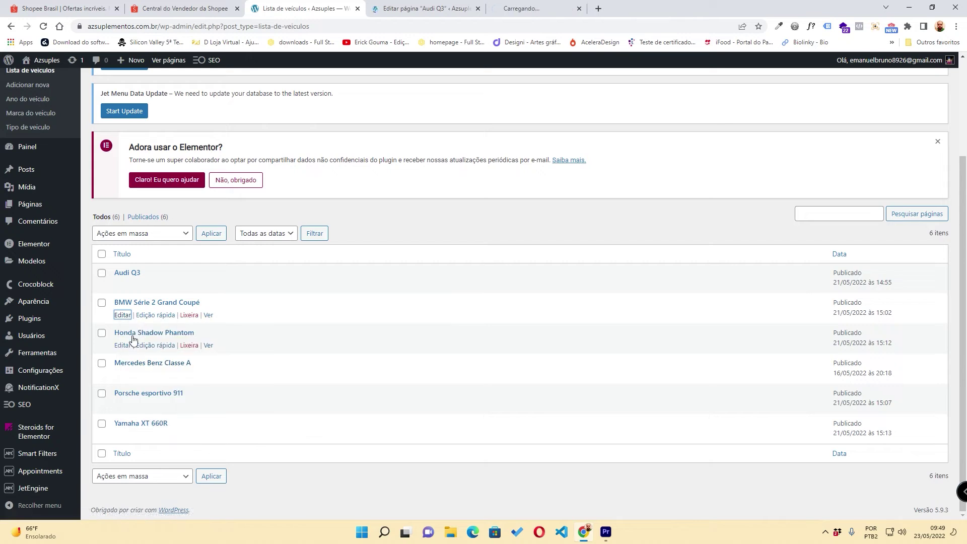
right_click(122, 346)
left_click(144, 354)
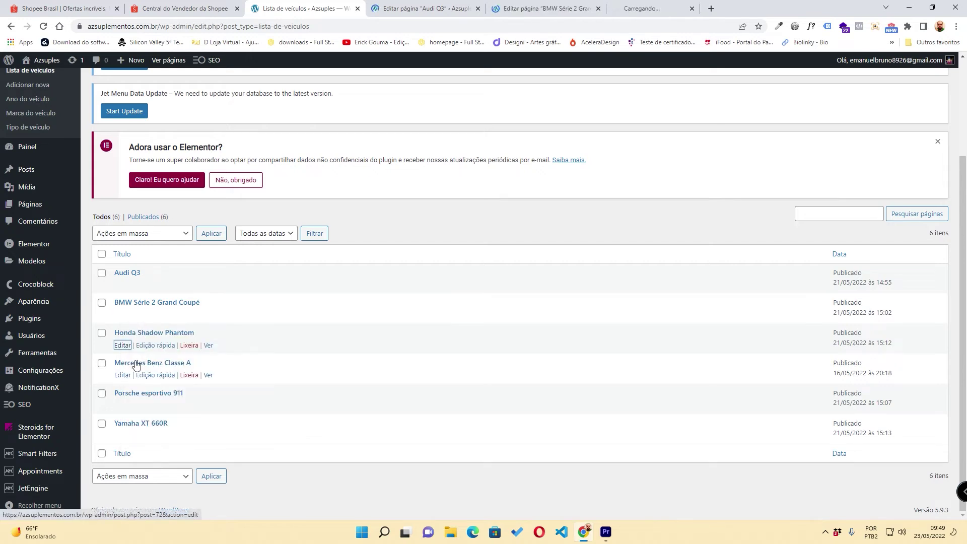
right_click(122, 376)
left_click(144, 384)
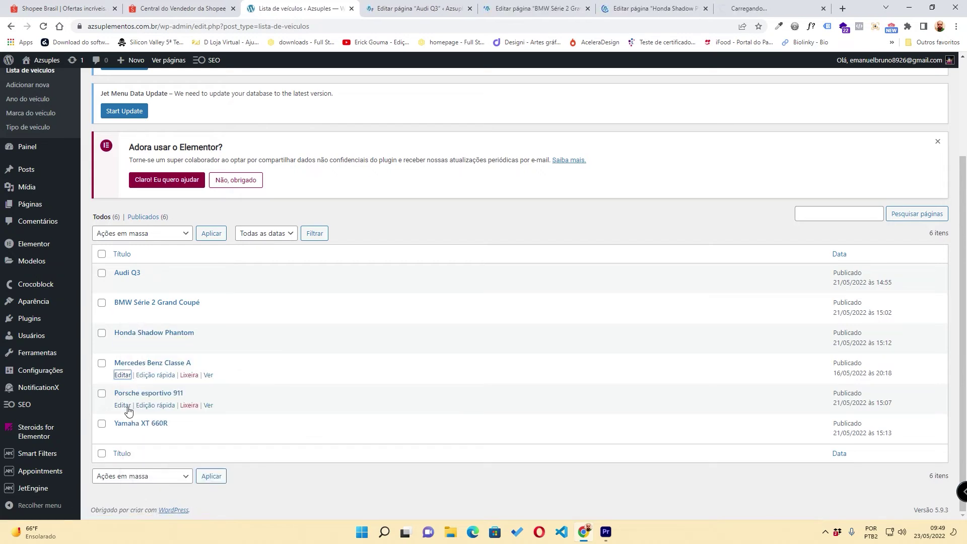
right_click(122, 406)
left_click(204, 313)
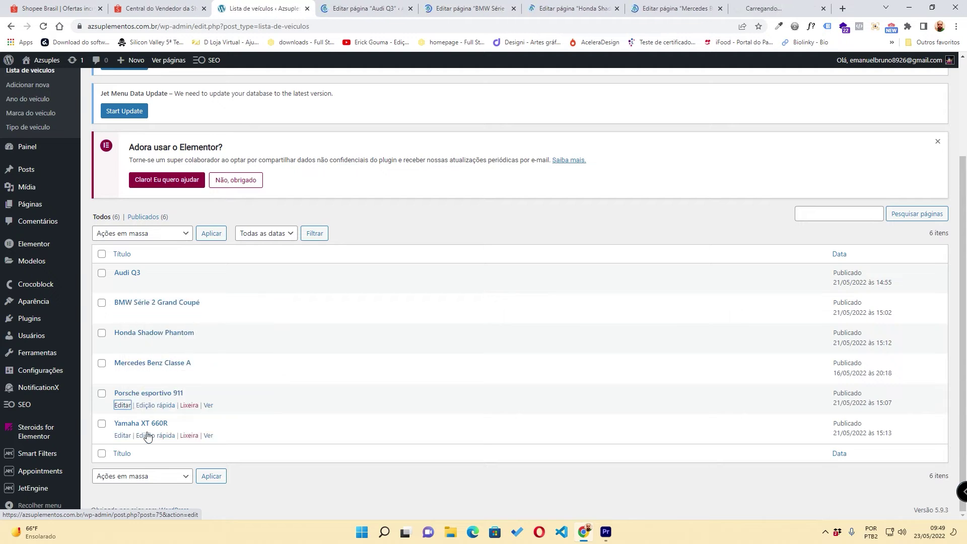
right_click(123, 436)
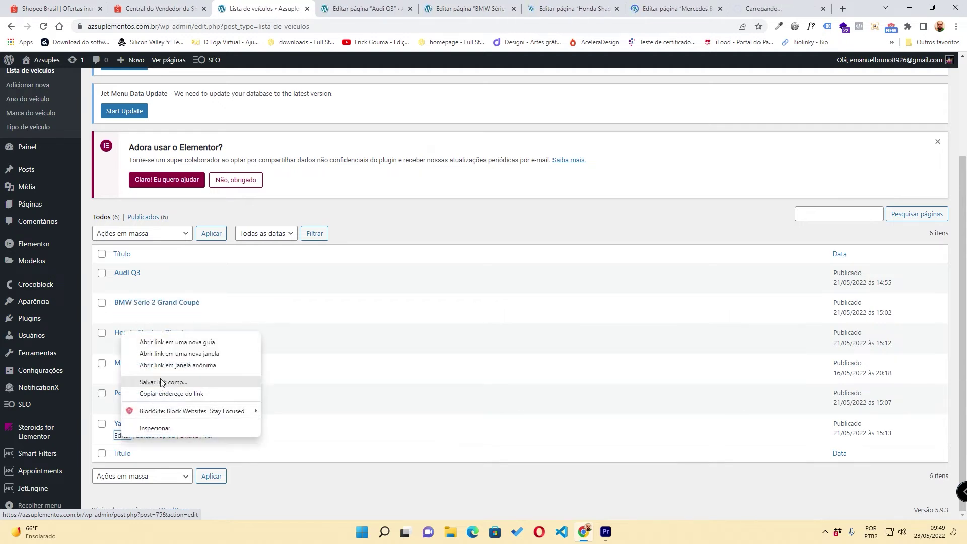
left_click(176, 342)
- On the Audi Q3 edit page, collapse the featured image section and expand the "Tipo de veiculo", "Marca do veiculo" and "Ano do veiculo" sections
left_click(322, 8)
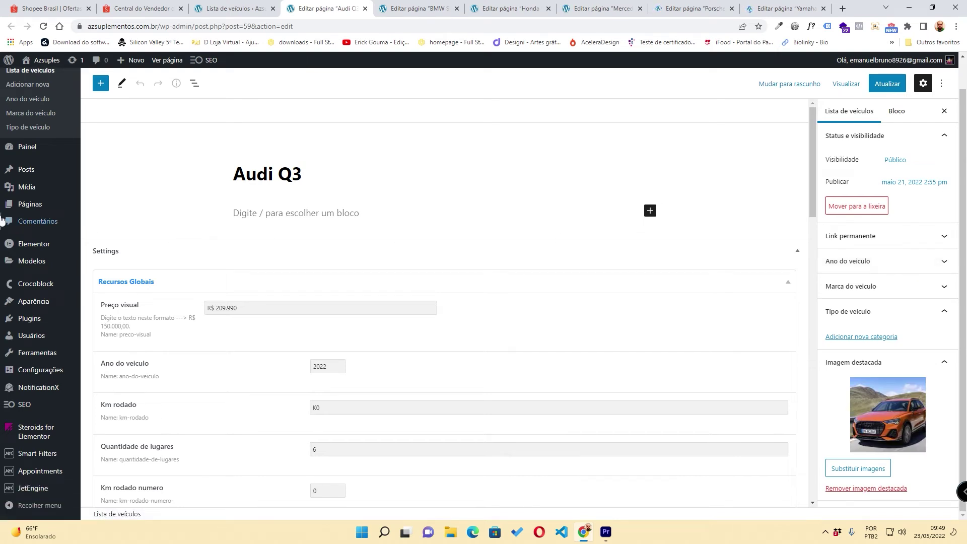
scroll(3, 221, "up", 1)
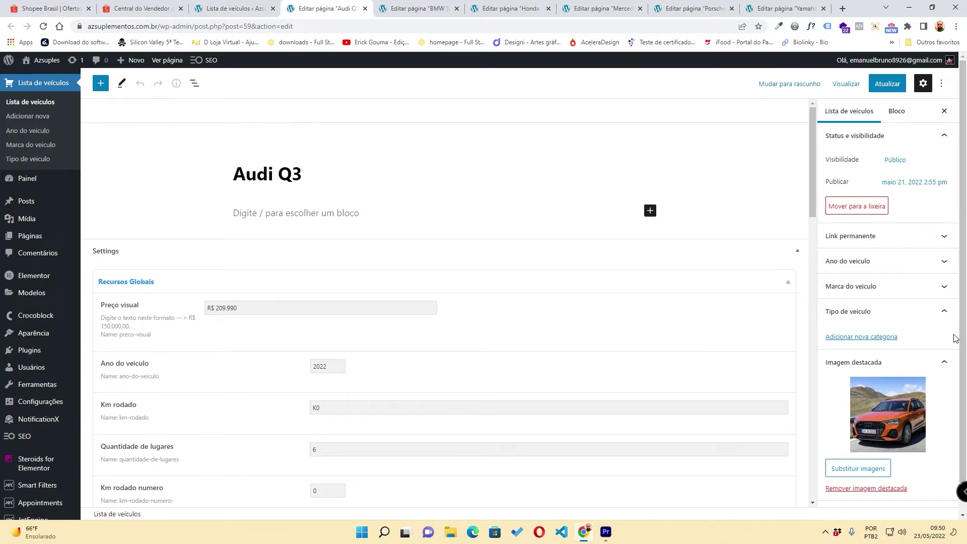
left_click(944, 312)
left_click(944, 314)
left_click(944, 314)
left_click(946, 336)
left_click(944, 314)
left_click(945, 315)
left_click(943, 315)
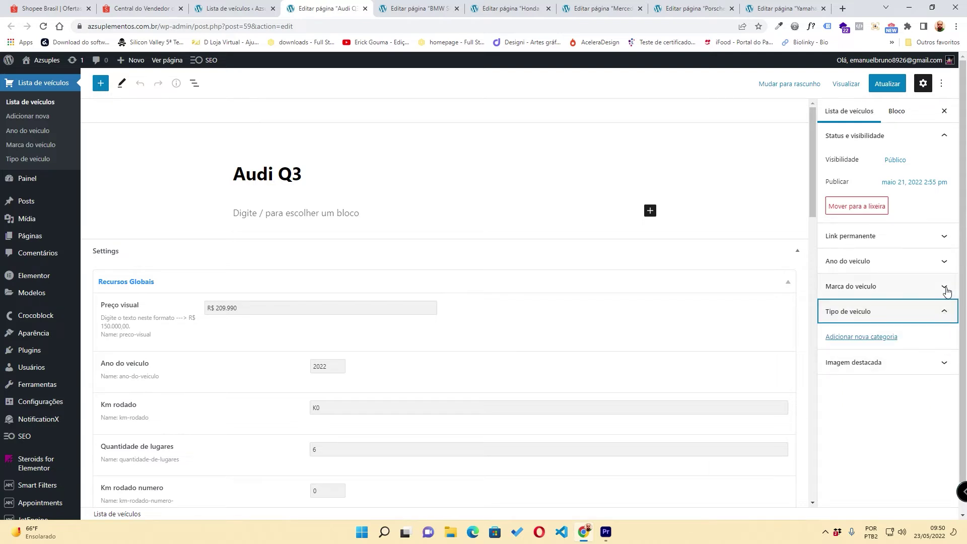
left_click(944, 287)
left_click(946, 262)
left_click(947, 262)
left_click(948, 262)
double_click(944, 239)
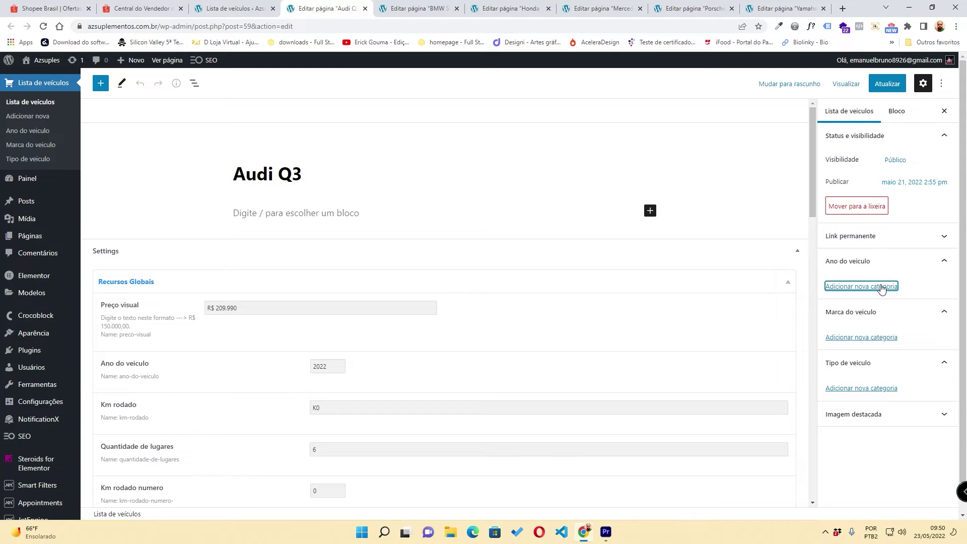
- Add a new "Ano do veiculo" category named "2022" to the Audi Q3
left_click(881, 287)
left_click(877, 315)
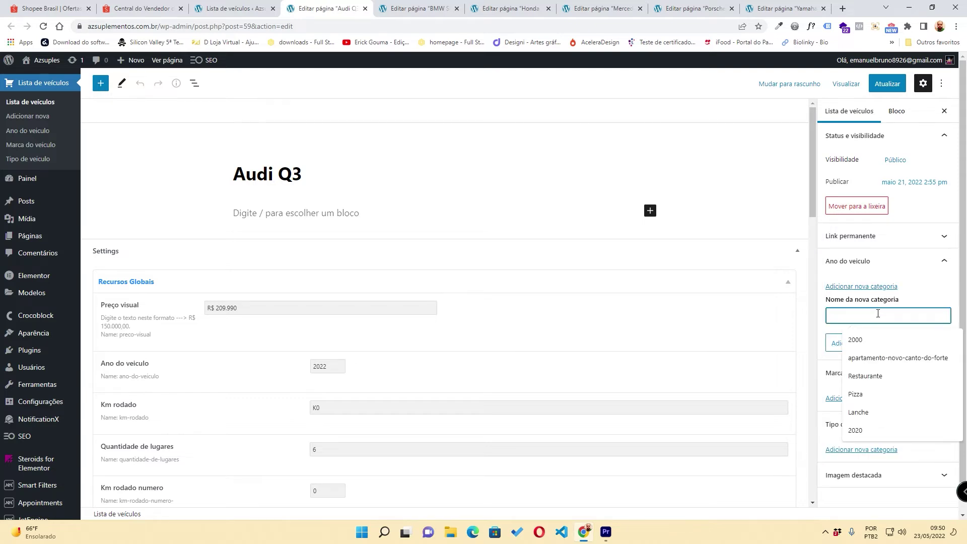
type("2022")
key("Return")
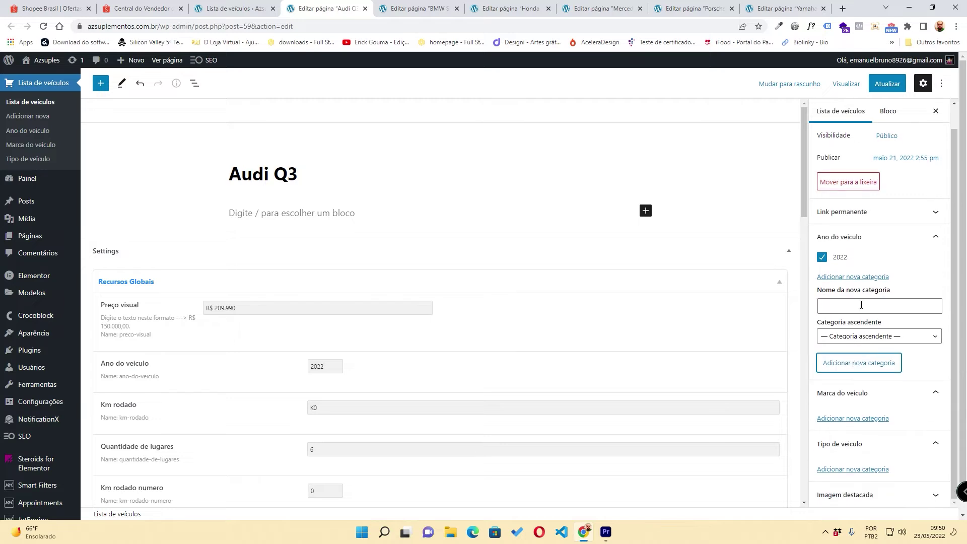
- Add a new "Marca do veiculo" category named "Audi" to the Audi Q3
left_click(849, 420)
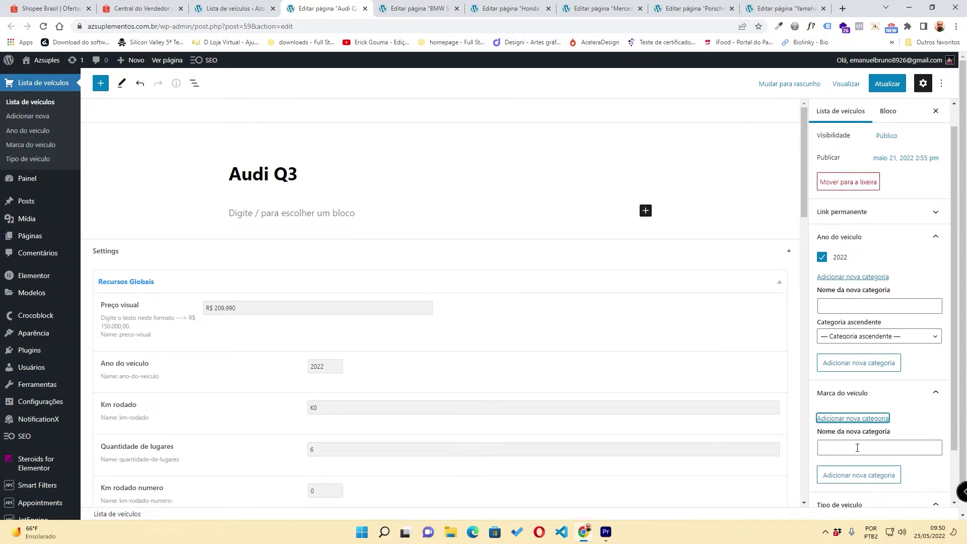
left_click(855, 446)
type("Audi")
key("Return")
scroll(856, 447, "down", 2)
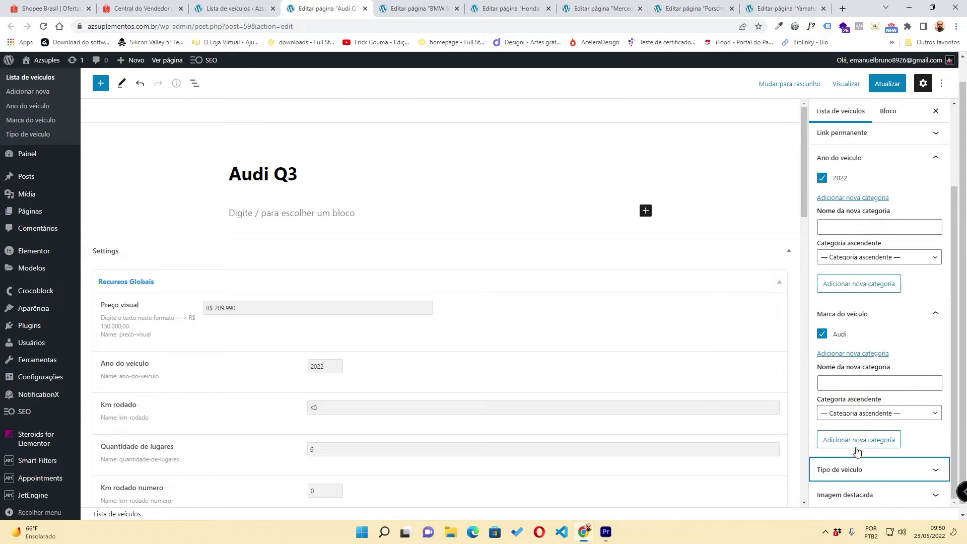
- Add a new "Tipo de veiculo" category named "Carro" to the Audi Q3 and update the page
left_click(862, 468)
left_click(847, 502)
type("Carro")
key("Return")
left_click(887, 84)
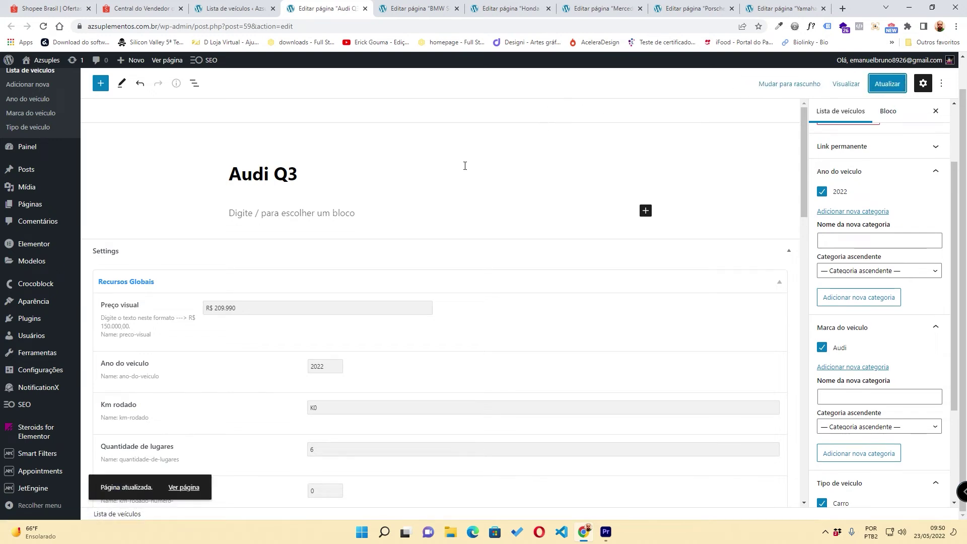
left_click(425, 5)
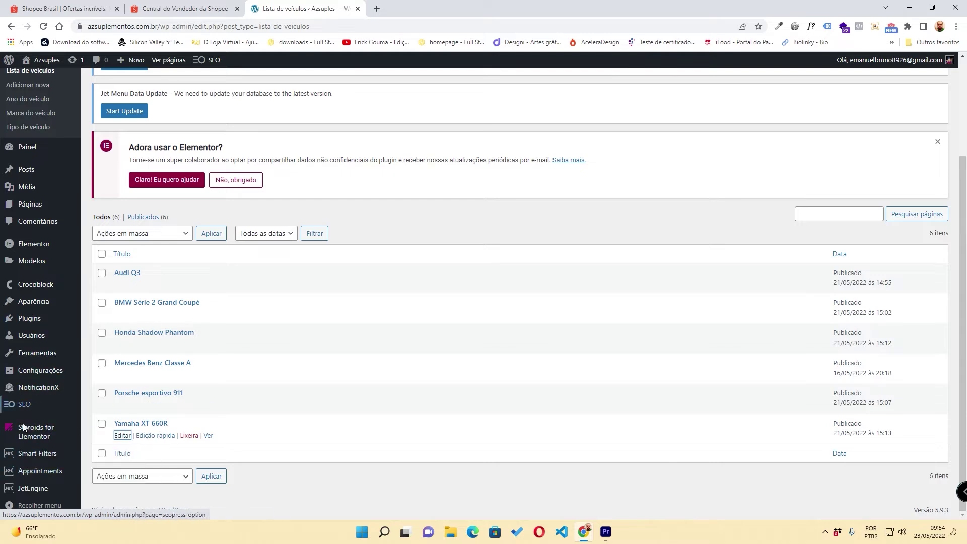
- Create a new smart filter titled "Pesquisa de veículos", correcting the spelling of "veiculos" with the accented form
mouse_move(11, 460)
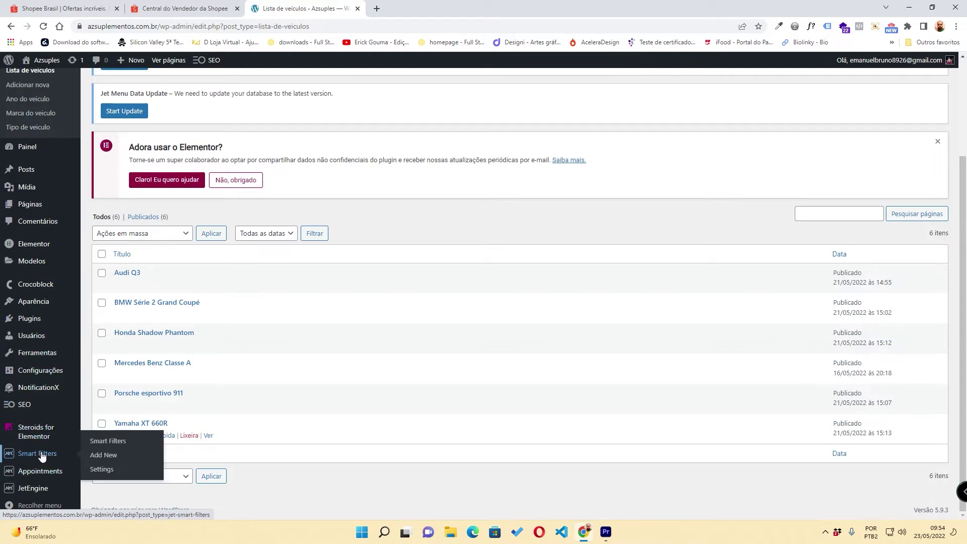
left_click(100, 455)
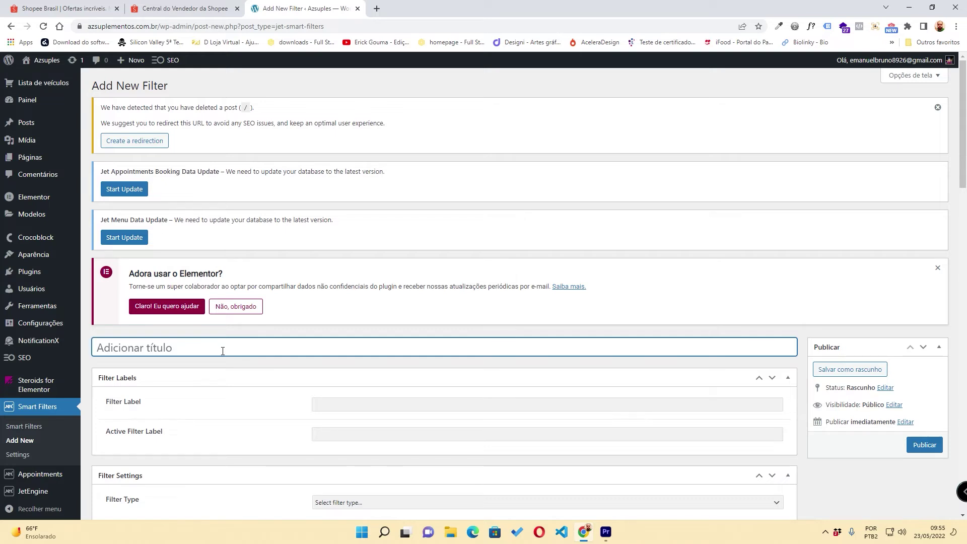
type("Pesquisa de veiculos")
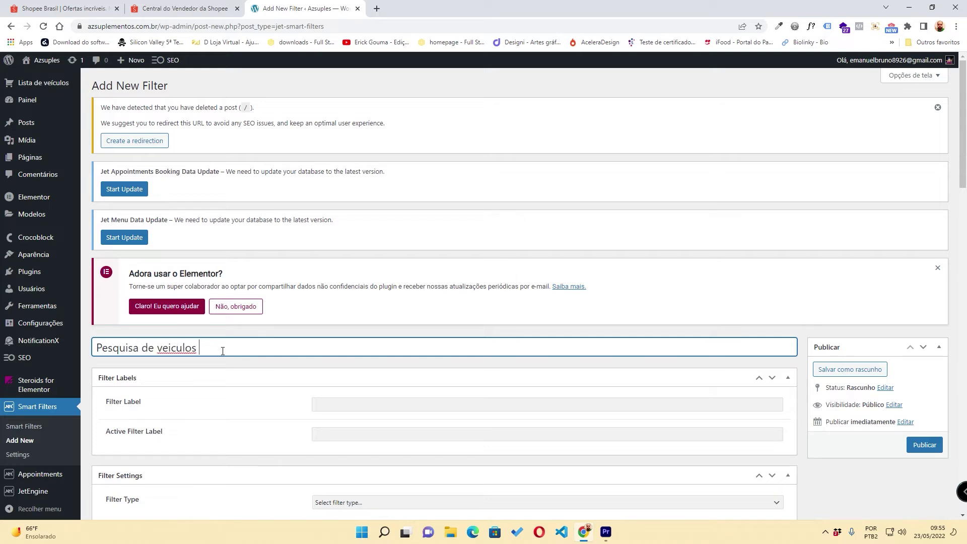
right_click(178, 344)
left_click(202, 355)
triple_click(201, 349)
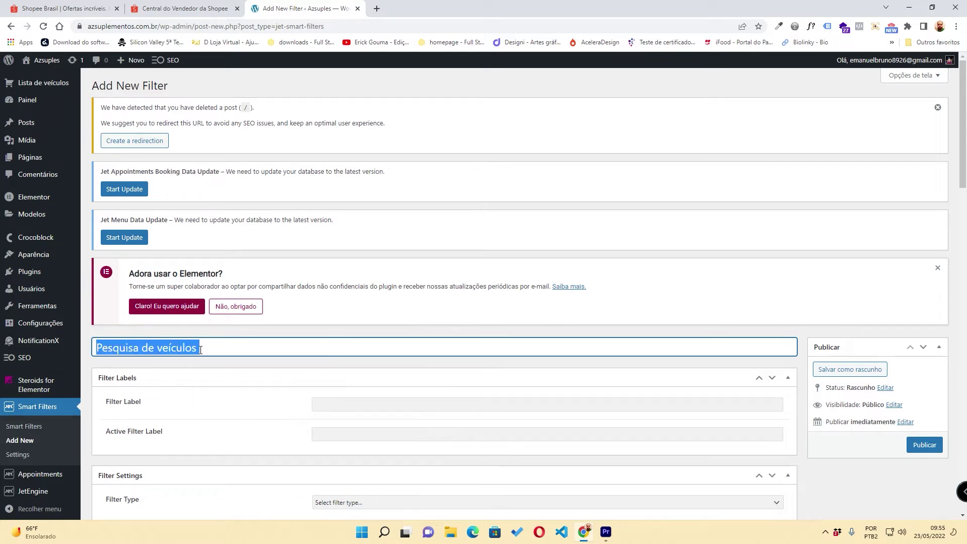
left_click(195, 347)
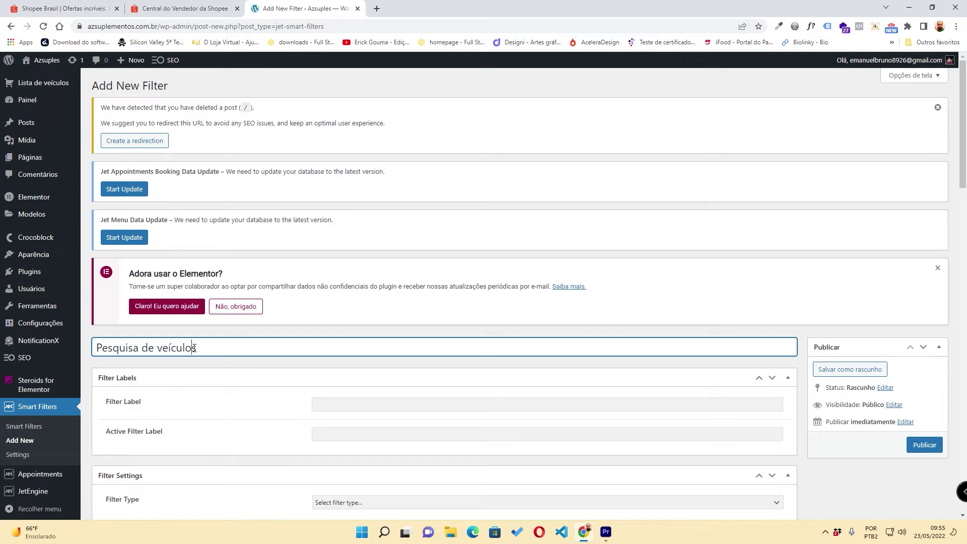
left_click_drag(196, 348, 121, 348)
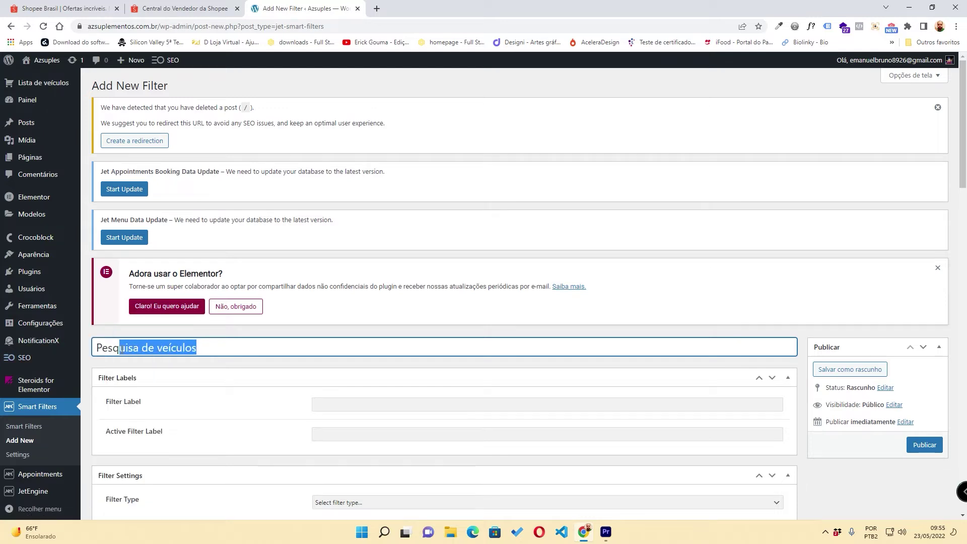
left_click(269, 407)
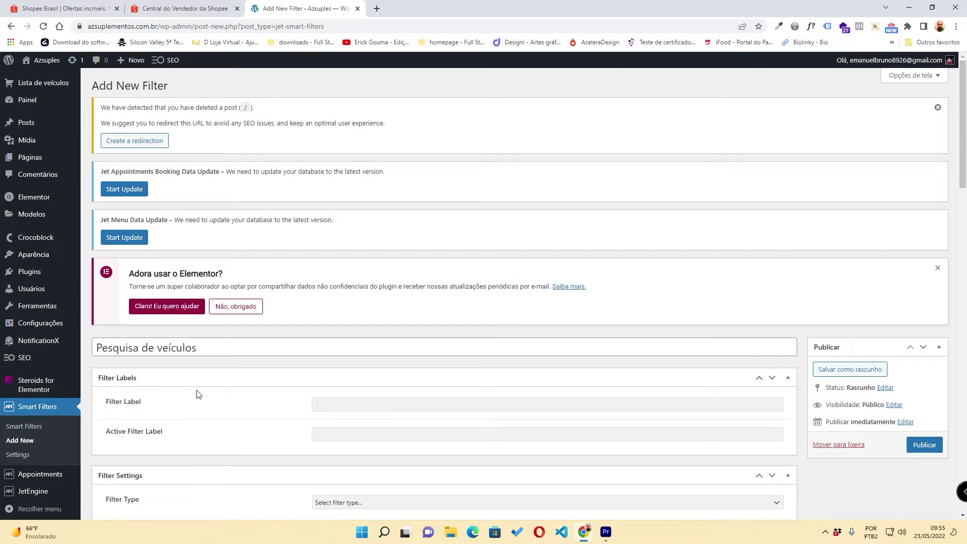
- Set both the filter label and the active filter label to "Pesquise o veiculo dos seus sonhos"
left_click(330, 405)
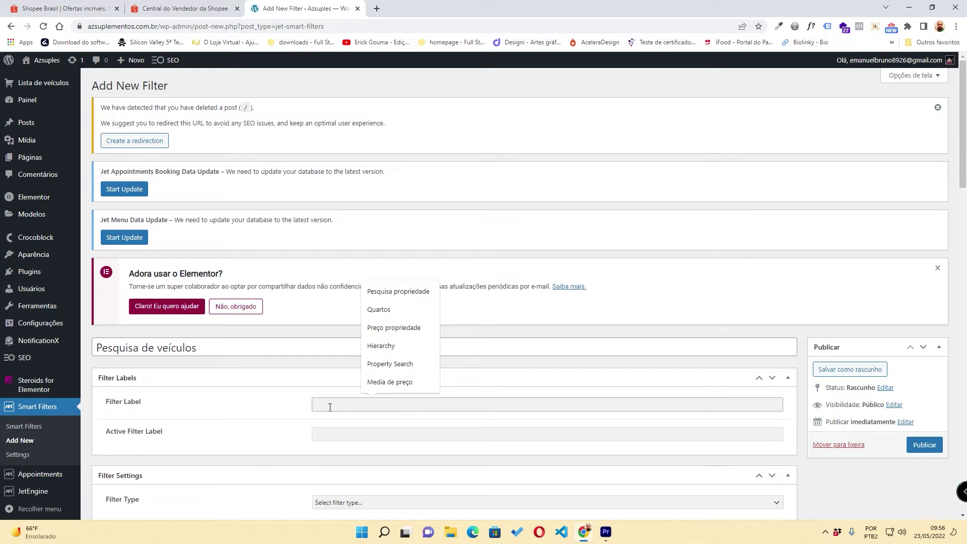
type("Pesquis")
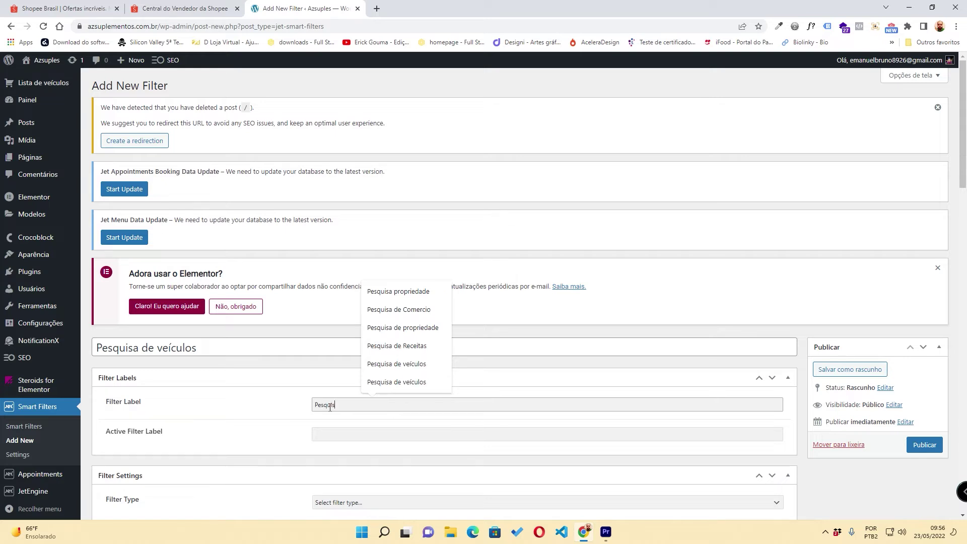
type("e seu")
key("BackSpace")
key("BackSpace")
key("BackSpace")
type("o seu veiculo")
left_click_drag(374, 405, 345, 406)
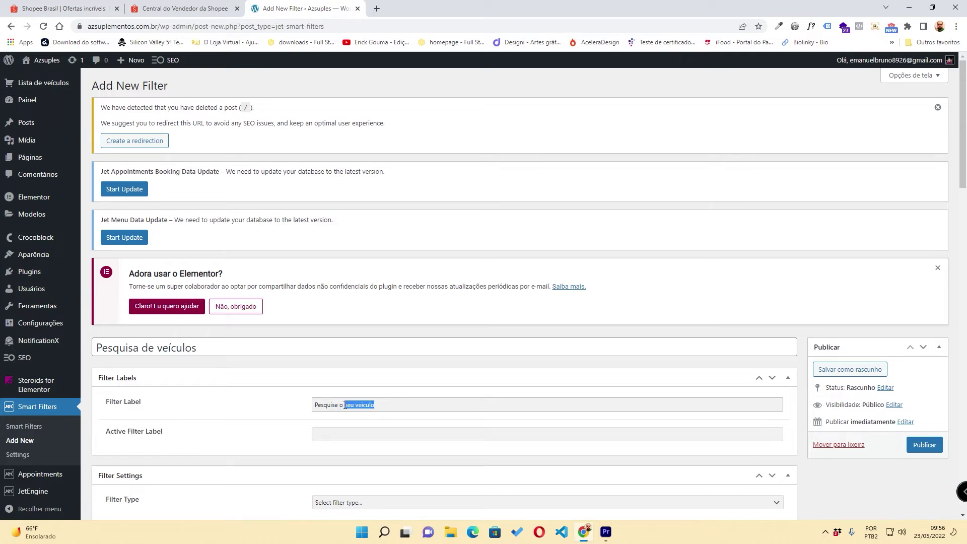
type("veiculo dos se")
type("us sonhos")
- Set the filter type to Checkboxes list and check the available data sources without choosing one
scroll(373, 403, "down", 3)
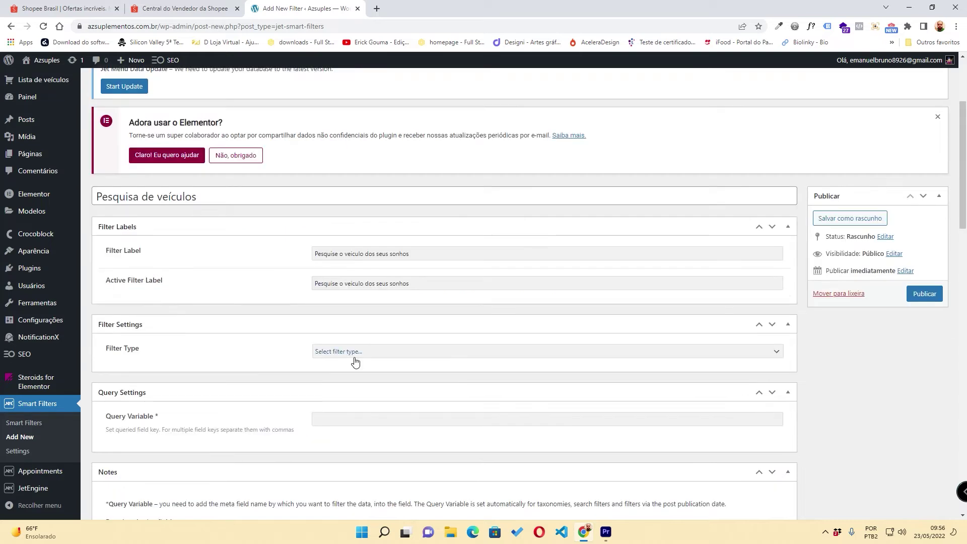
left_click(337, 355)
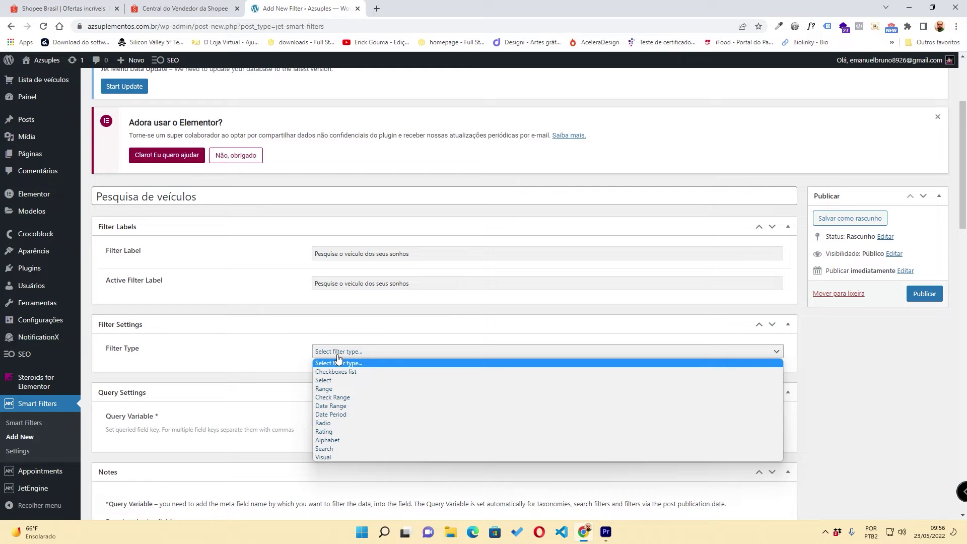
left_click(337, 371)
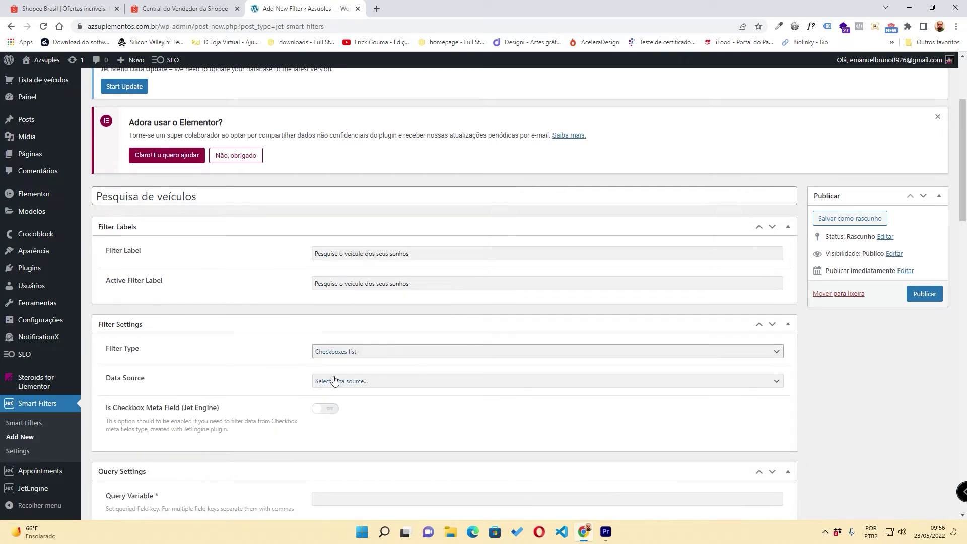
left_click(335, 380)
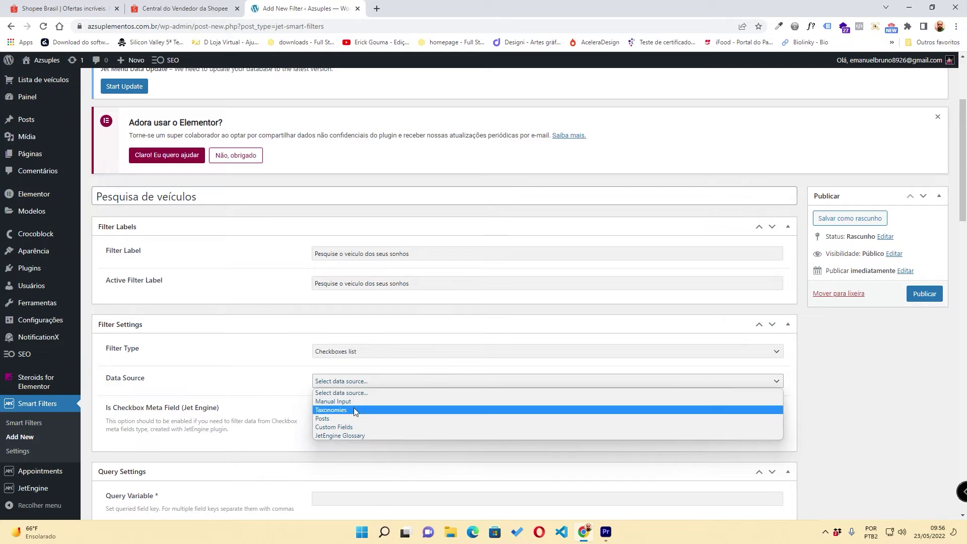
left_click(232, 380)
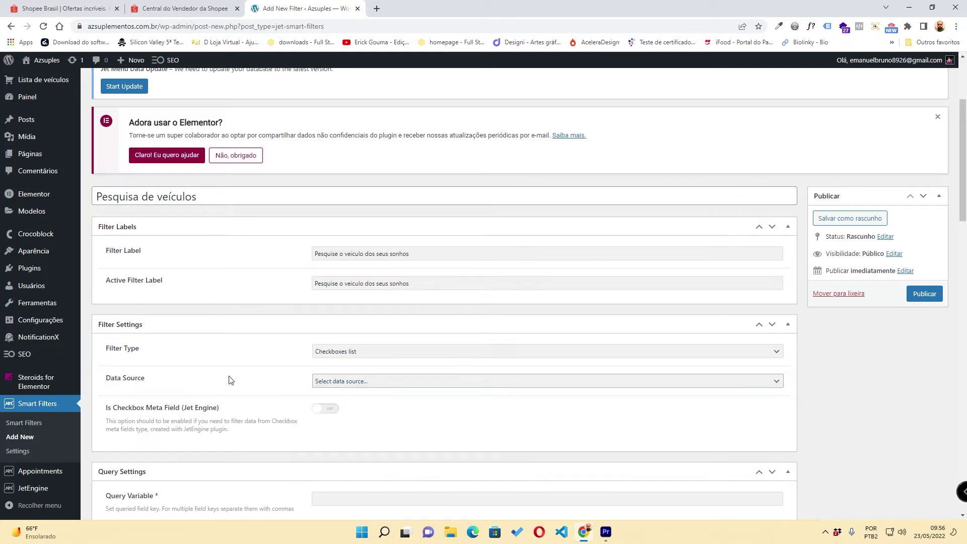
- Review the available data sources and filter types for the checkboxes filter without changing either setting
left_click(351, 382)
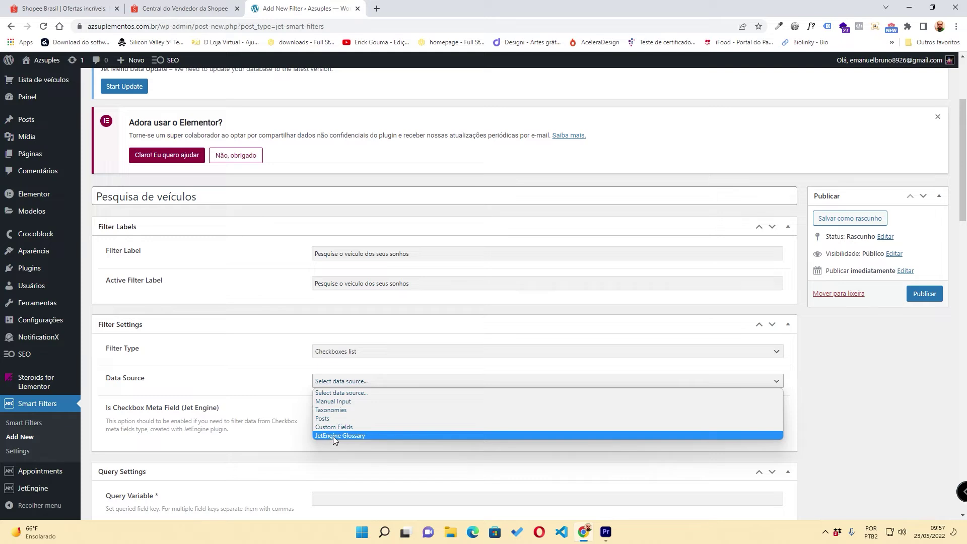
left_click(269, 396)
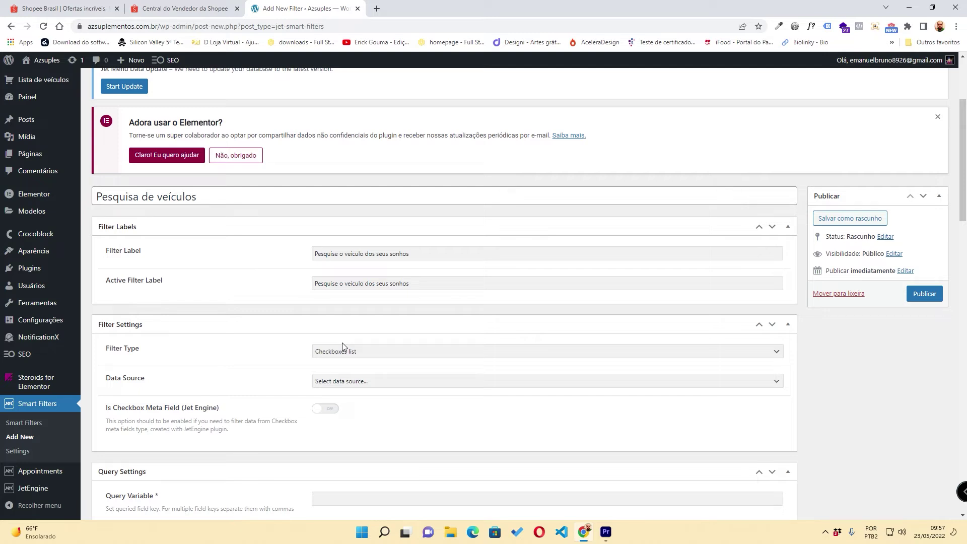
left_click(326, 352)
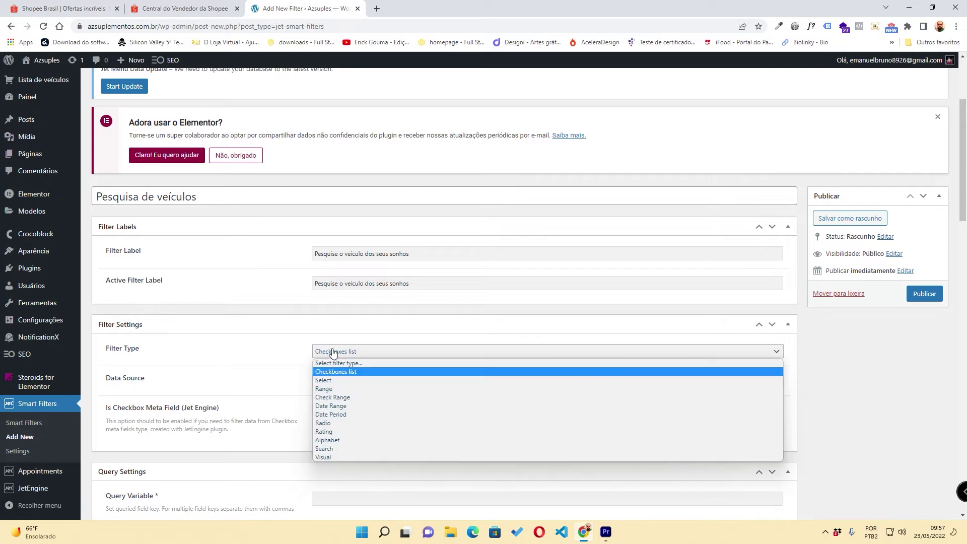
left_click(332, 352)
left_click(334, 381)
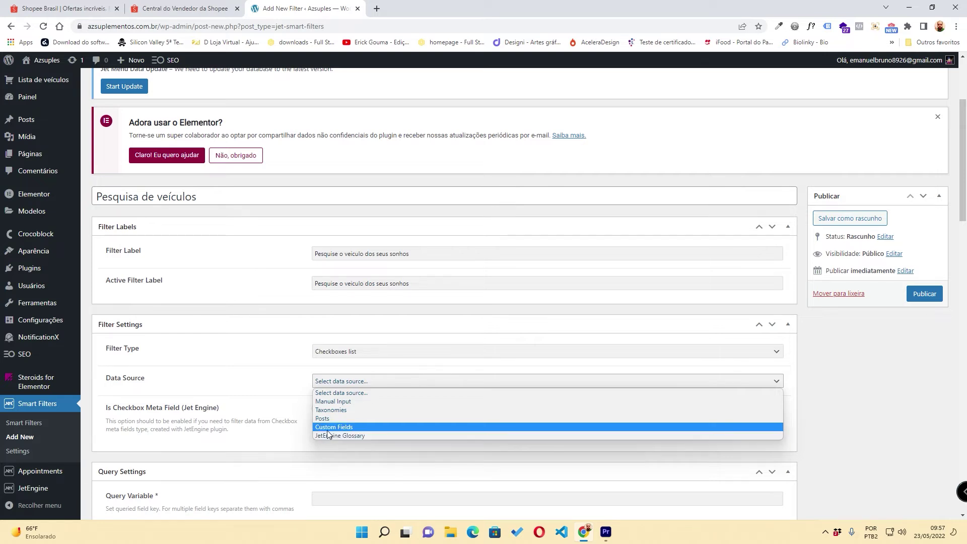
left_click(302, 363)
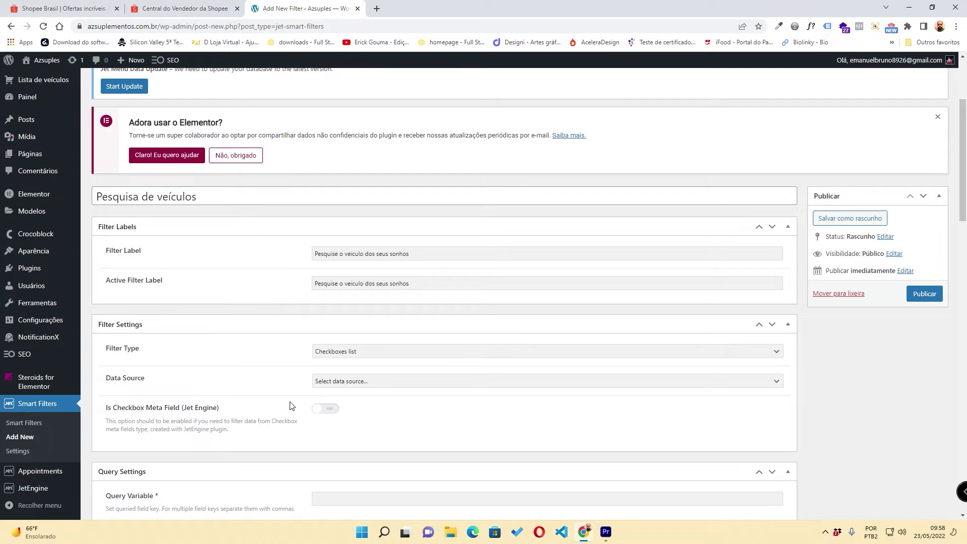
- Set the filter type to Select, make it hierarchical and add a first level to the filter hierarchy
left_click(347, 351)
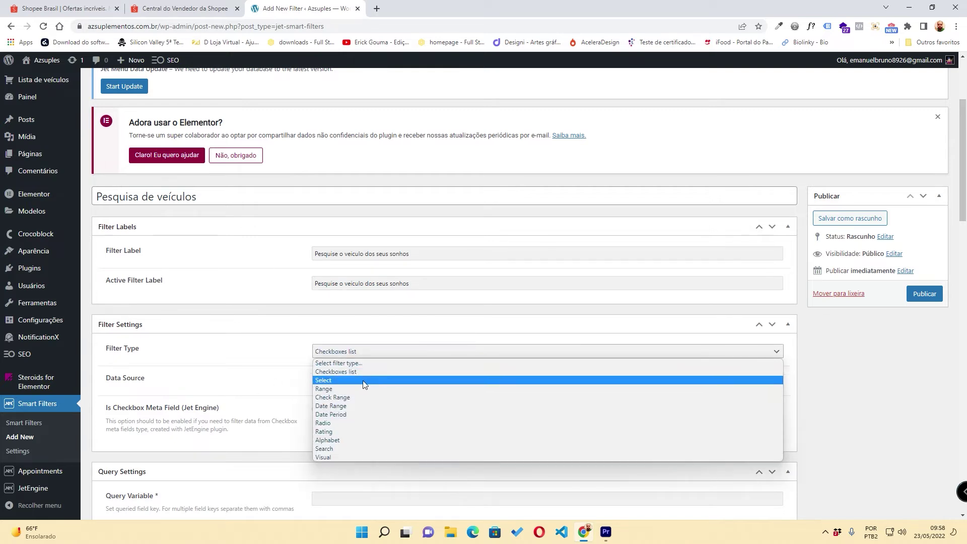
left_click(362, 380)
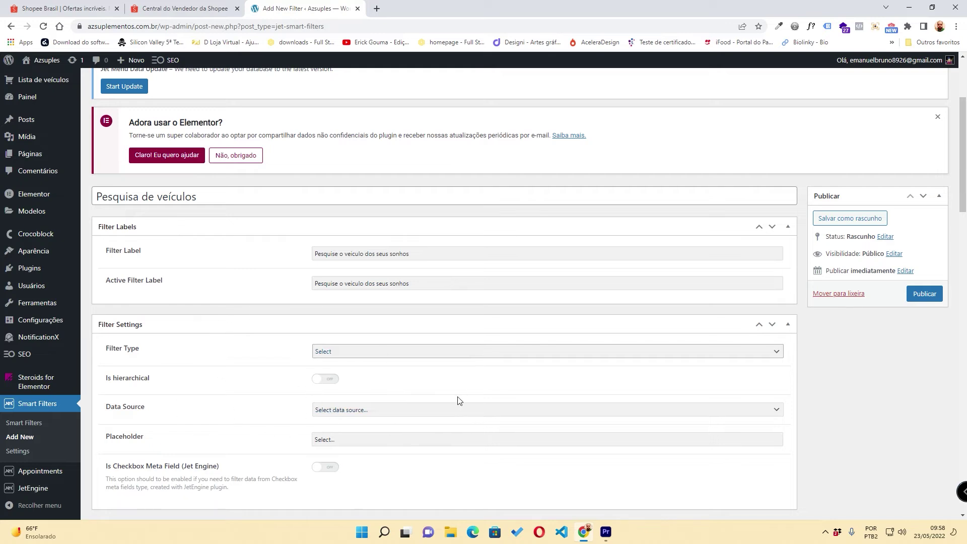
left_click(322, 381)
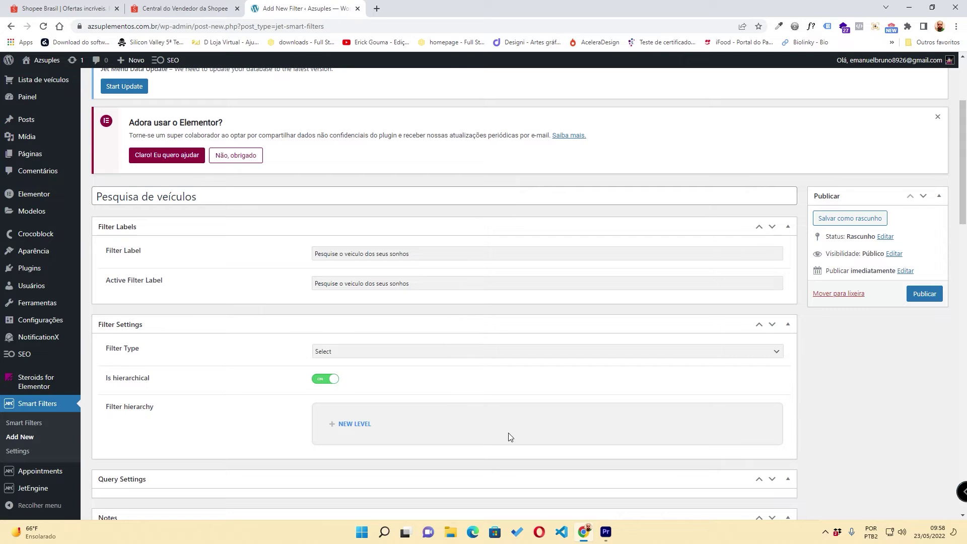
left_click(359, 423)
- Switch the hierarchical option off and on again to compare the settings each state offers
left_click(325, 379)
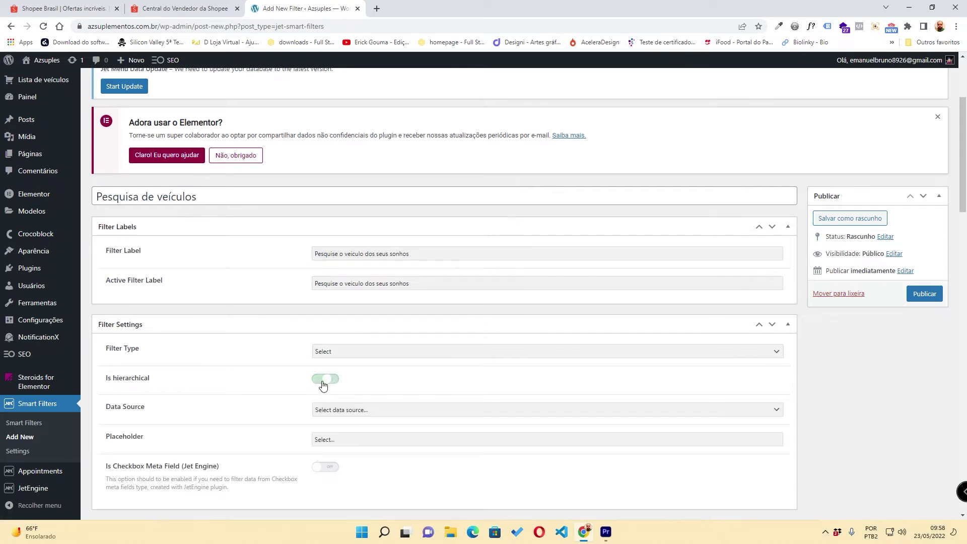
mouse_move(108, 377)
left_mouse_down()
mouse_move(159, 380)
mouse_move(113, 378)
left_mouse_up()
triple_click(117, 376)
left_click(167, 377)
left_click(326, 380)
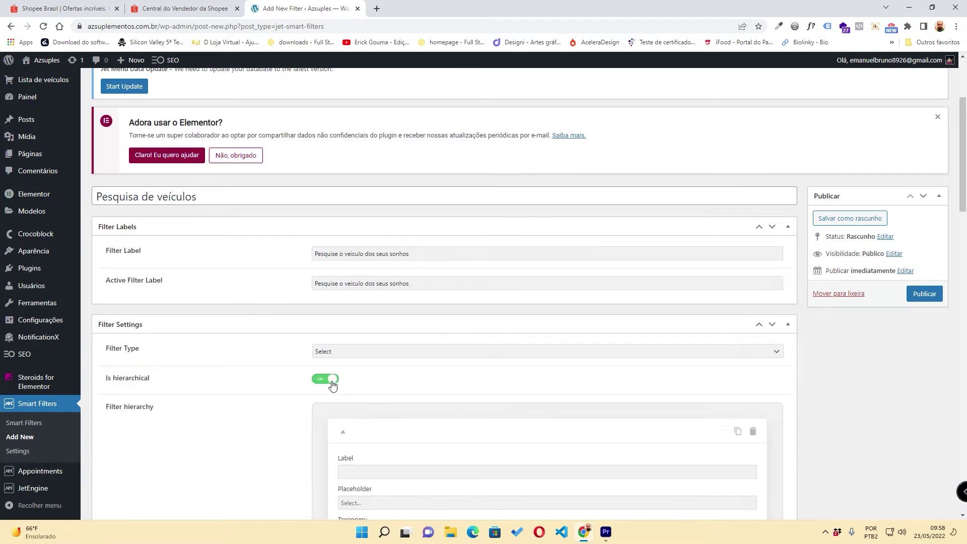
scroll(290, 302, "down", 2)
left_click(326, 278)
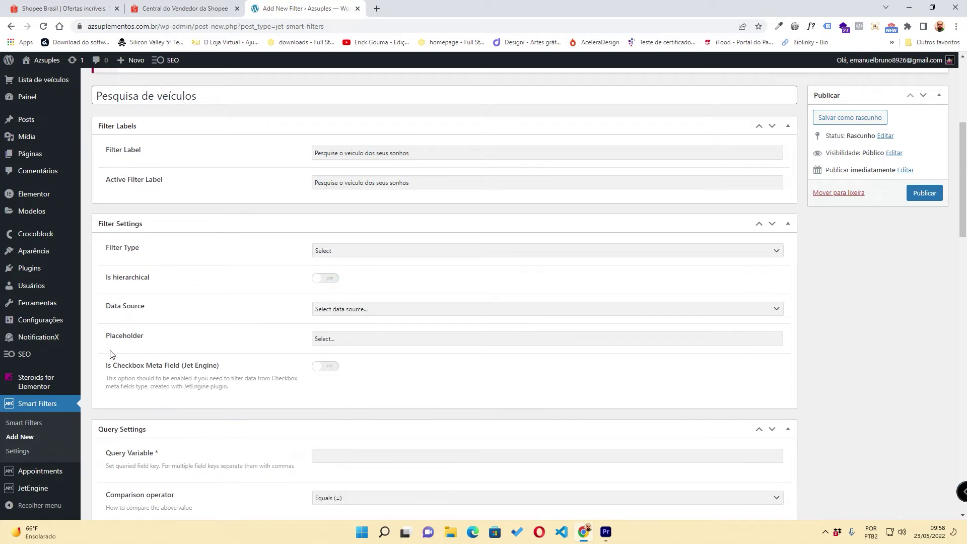
left_click(326, 278)
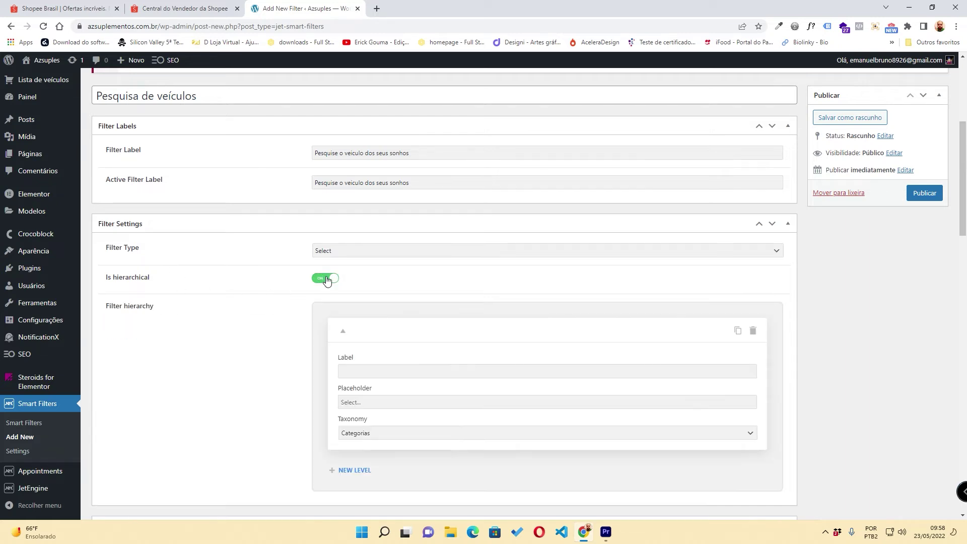
scroll(320, 302, "down", 6)
scroll(317, 308, "up", 4)
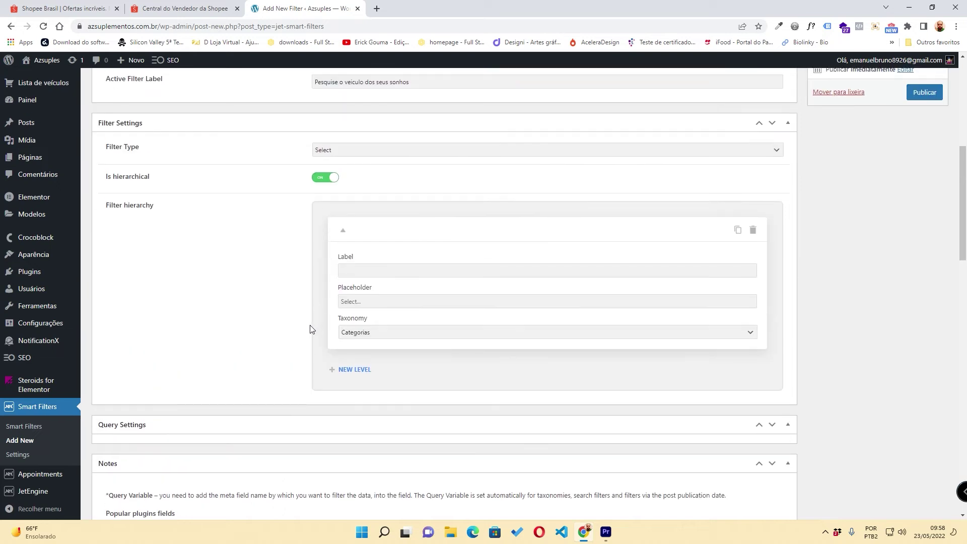
- Set both the label and the placeholder of the first hierarchy level to "Tipo de veiculo"
left_click(379, 270)
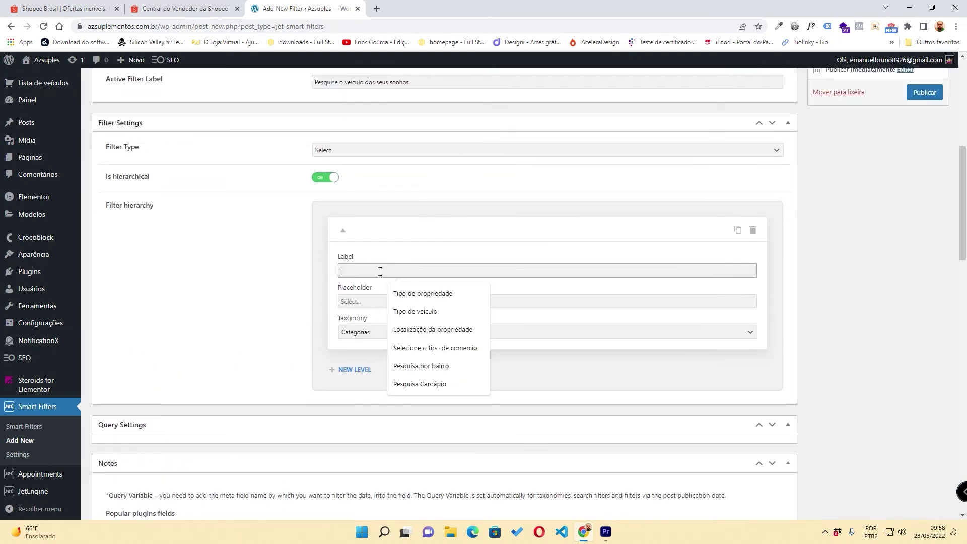
type("Tipo de veiculo")
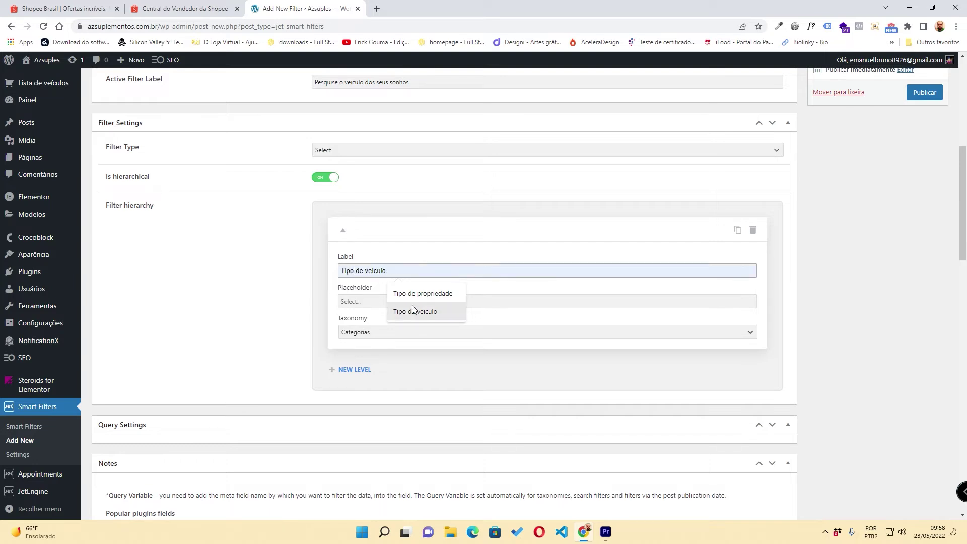
left_click(415, 311)
left_click(404, 302)
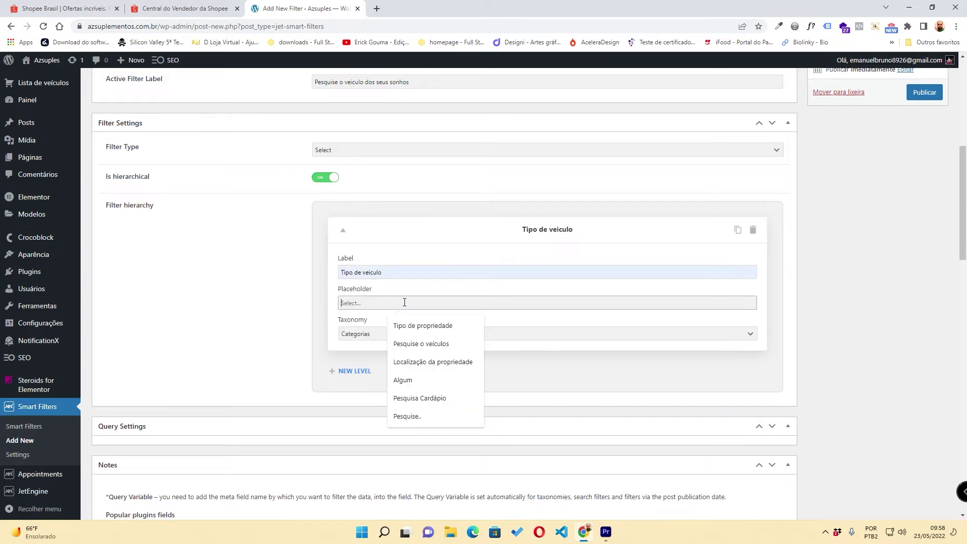
left_click_drag(397, 278, 316, 279)
key("ctrl+c")
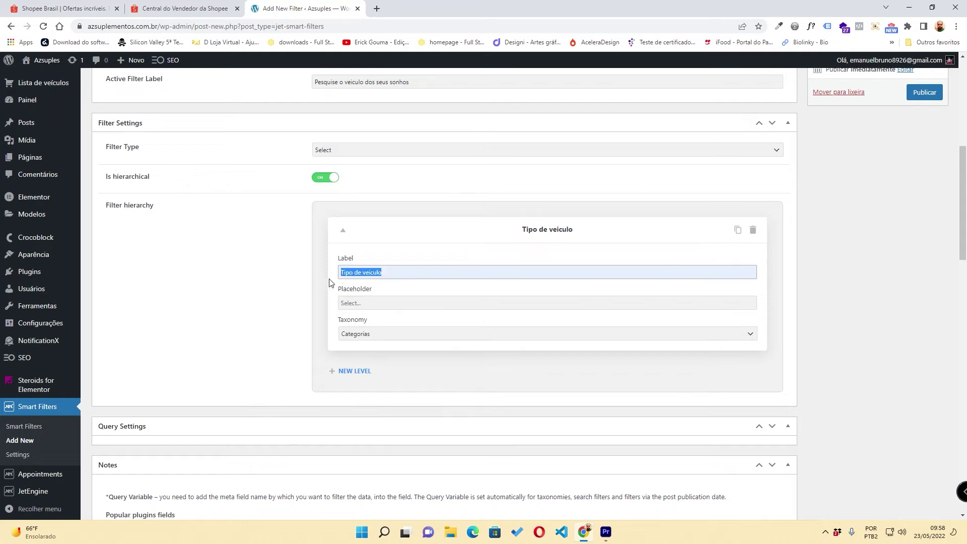
left_click(377, 306)
key("ctrl+v")
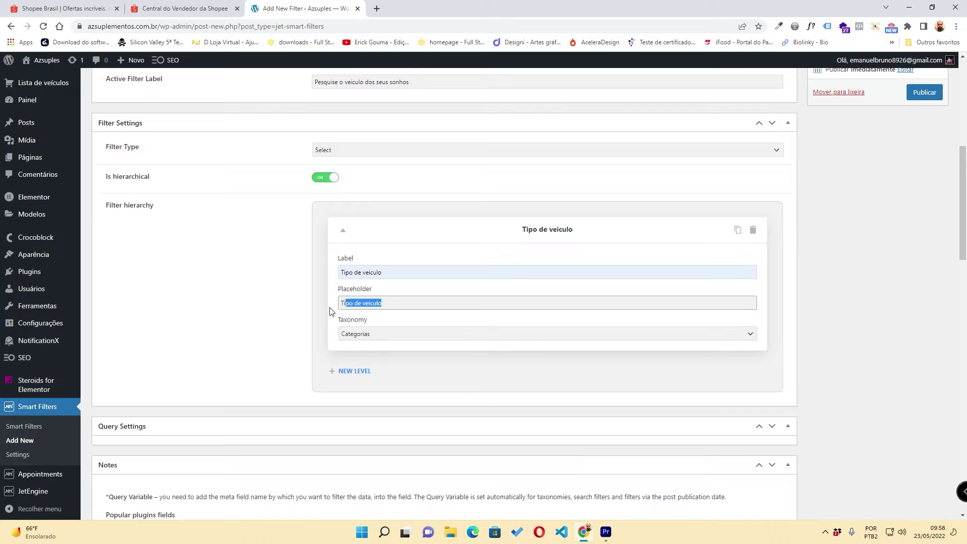
- Examine the first level's taxonomy choices and the filter type options without changing them
left_click_drag(379, 273, 342, 272)
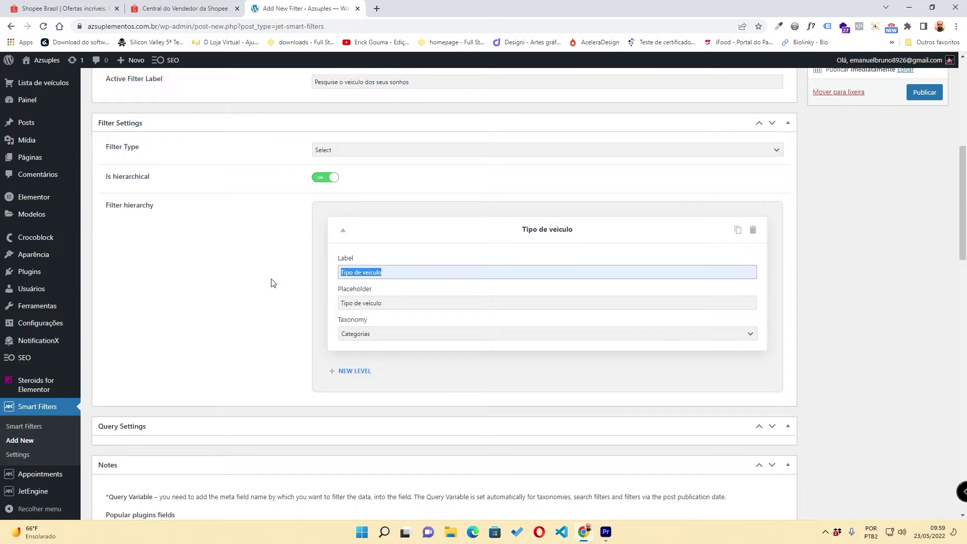
left_click(405, 334)
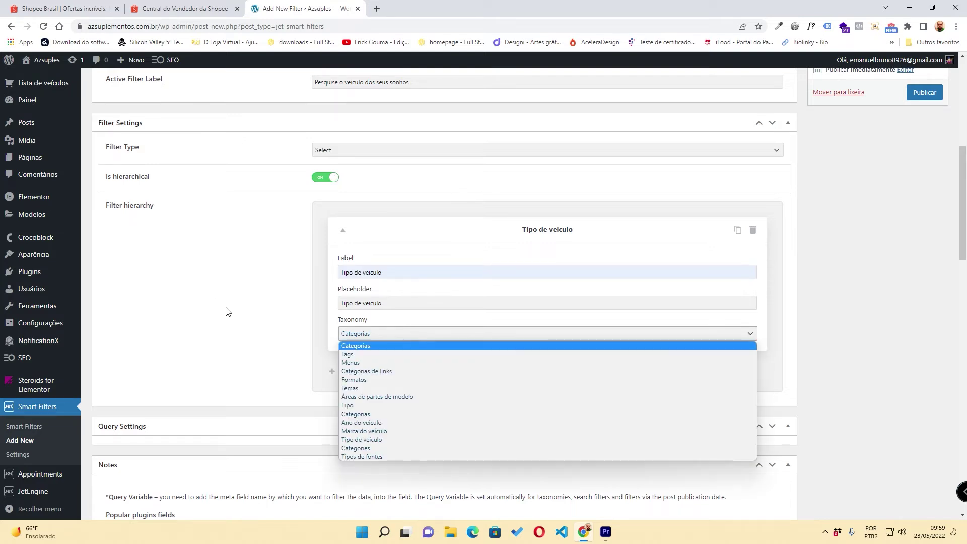
scroll(227, 296, "up", 7)
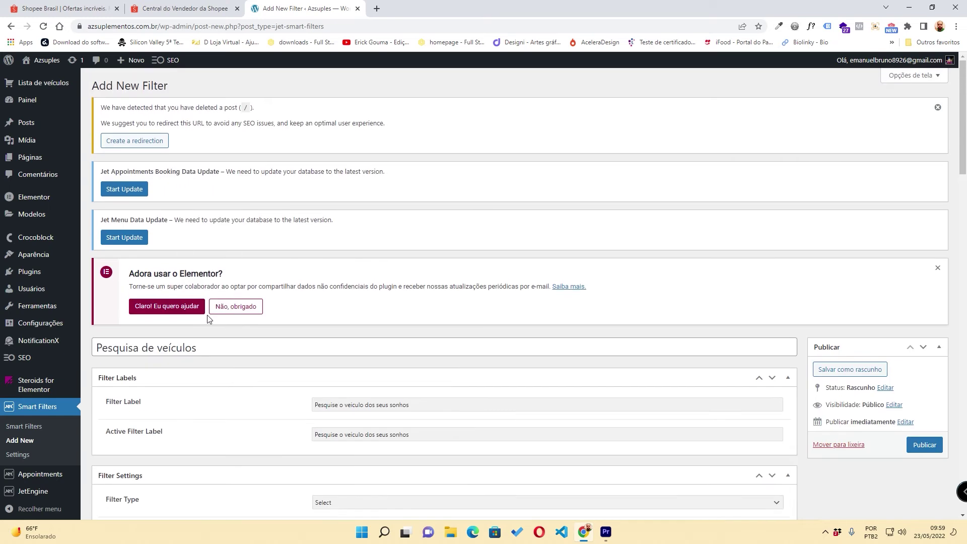
scroll(209, 319, "down", 8)
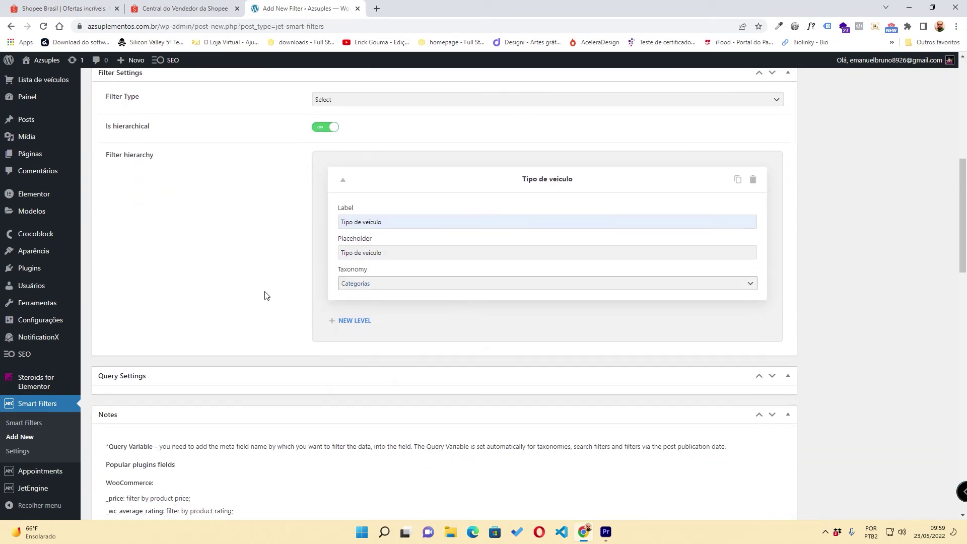
left_click(340, 104)
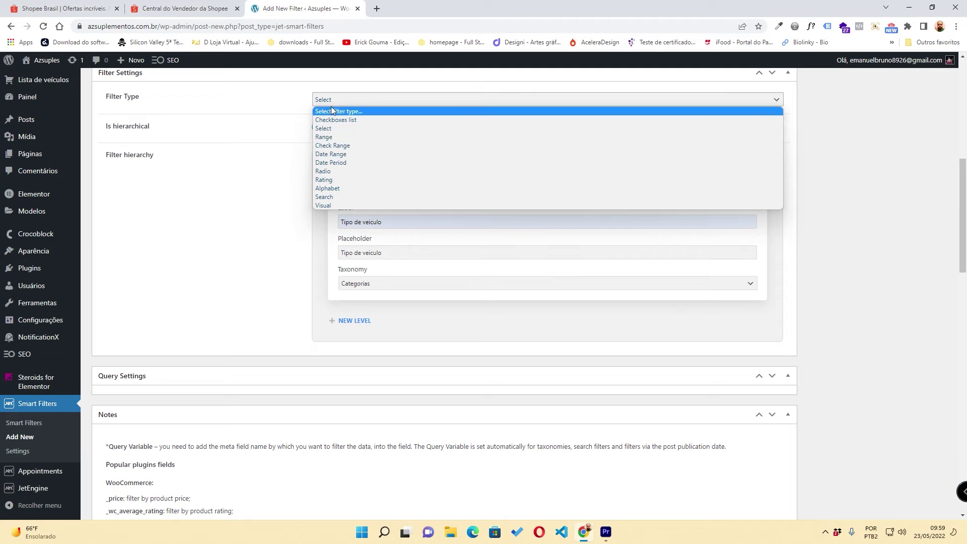
left_click(240, 193)
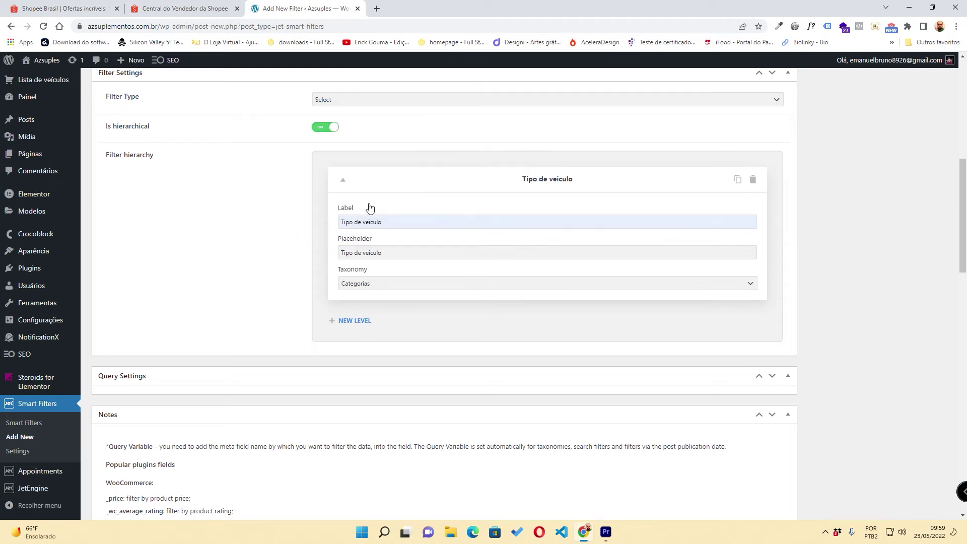
scroll(313, 186, "up", 2)
scroll(355, 261, "down", 2)
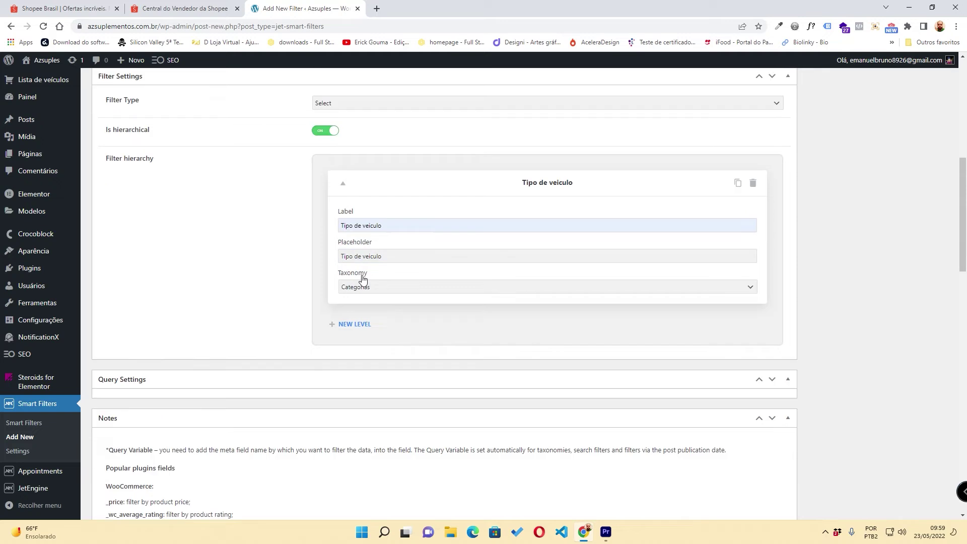
- Assign the "Tipo de veiculo" taxonomy to the first hierarchy level
left_click(366, 283)
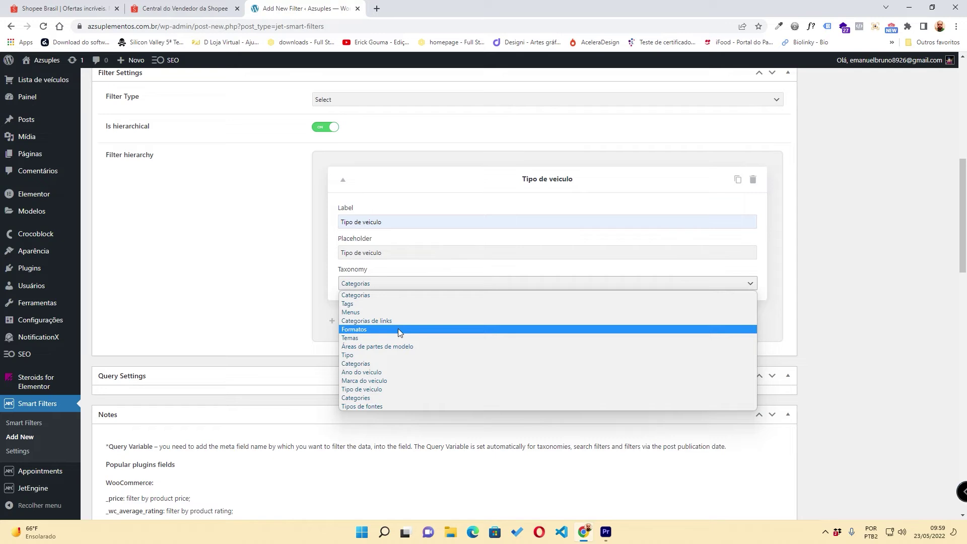
left_click(354, 272)
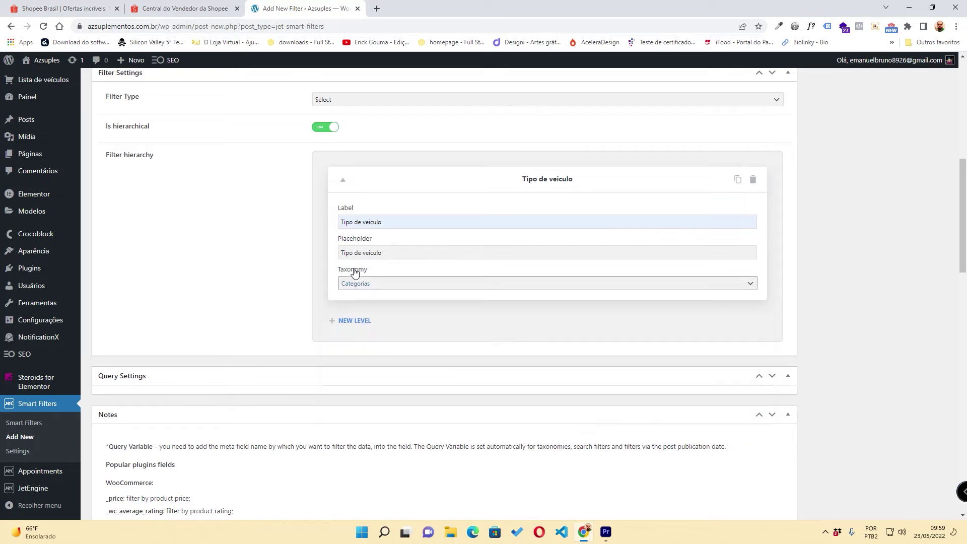
left_click_drag(331, 270, 360, 272)
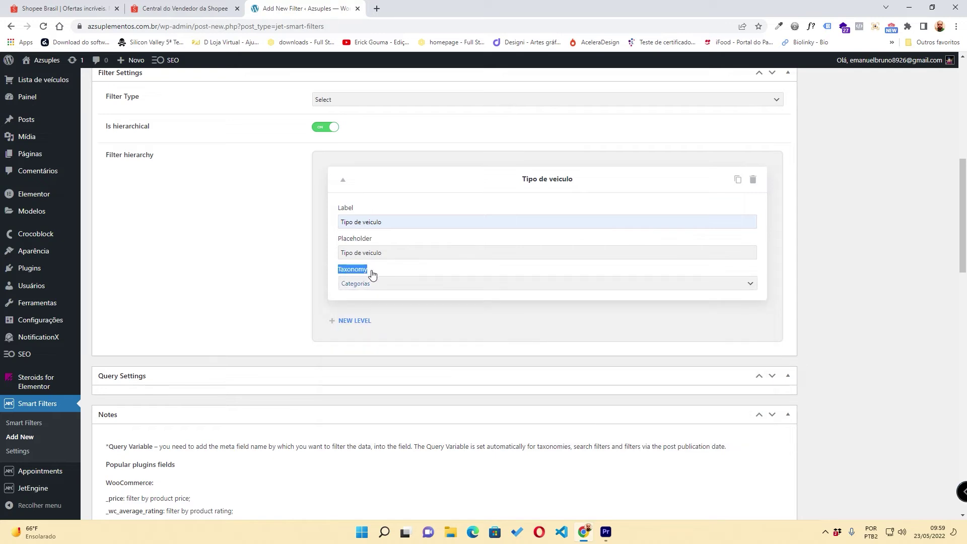
left_click(364, 290)
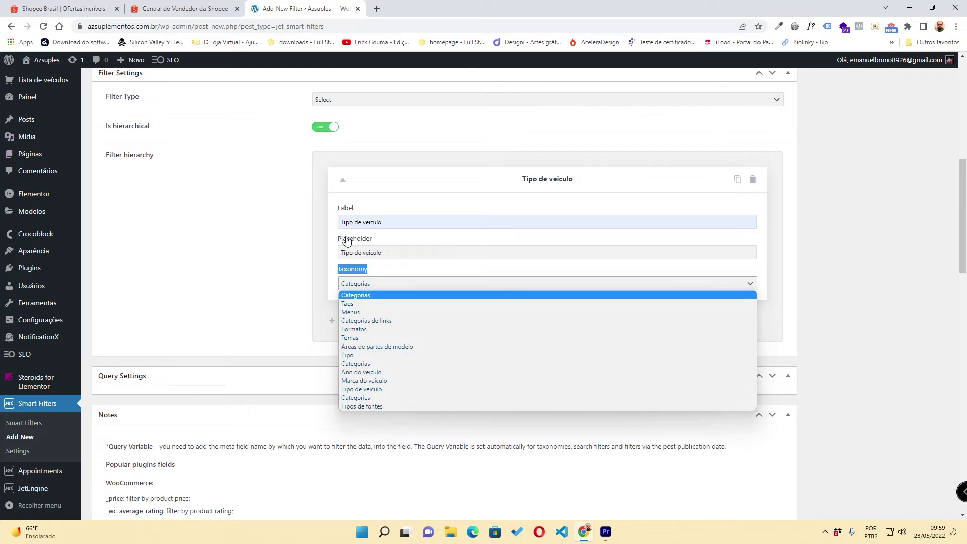
left_click_drag(398, 222, 319, 225)
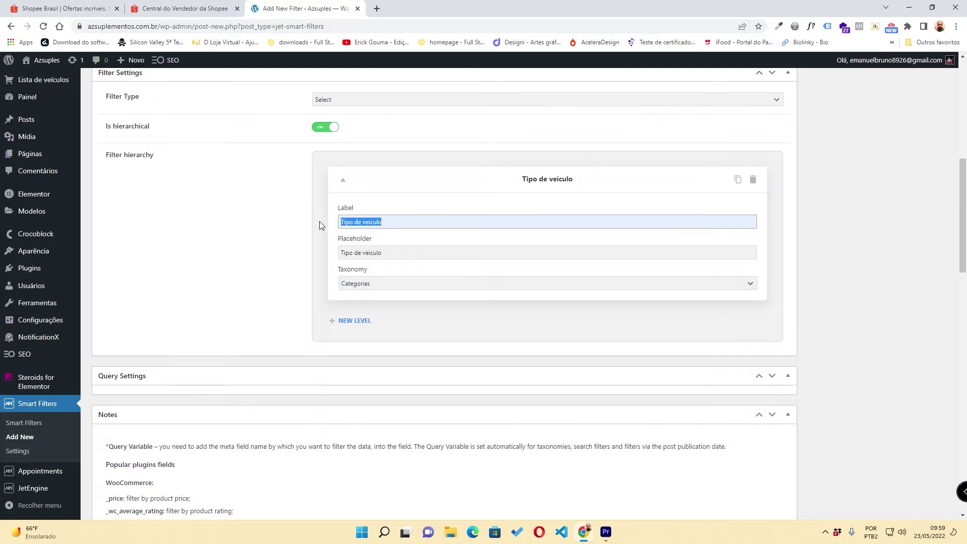
left_click(346, 283)
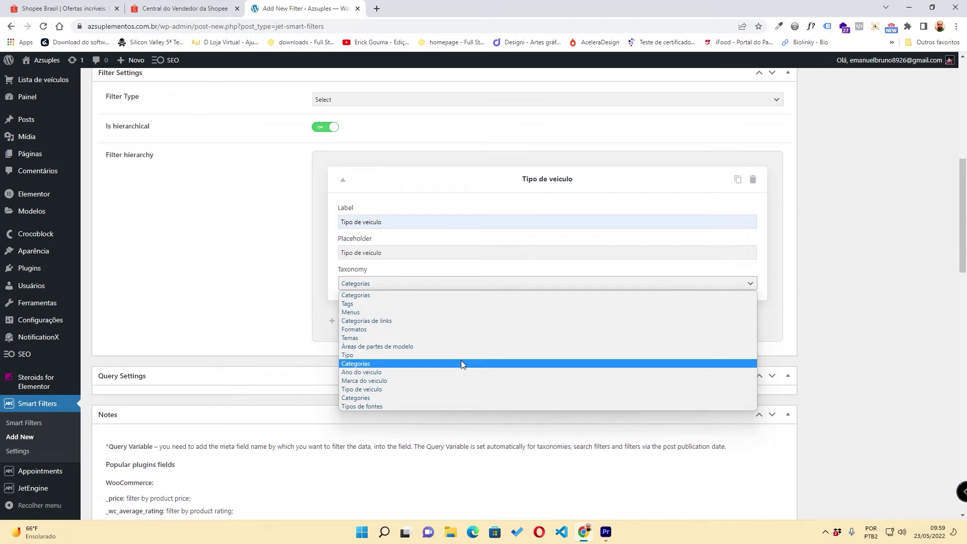
left_click(419, 389)
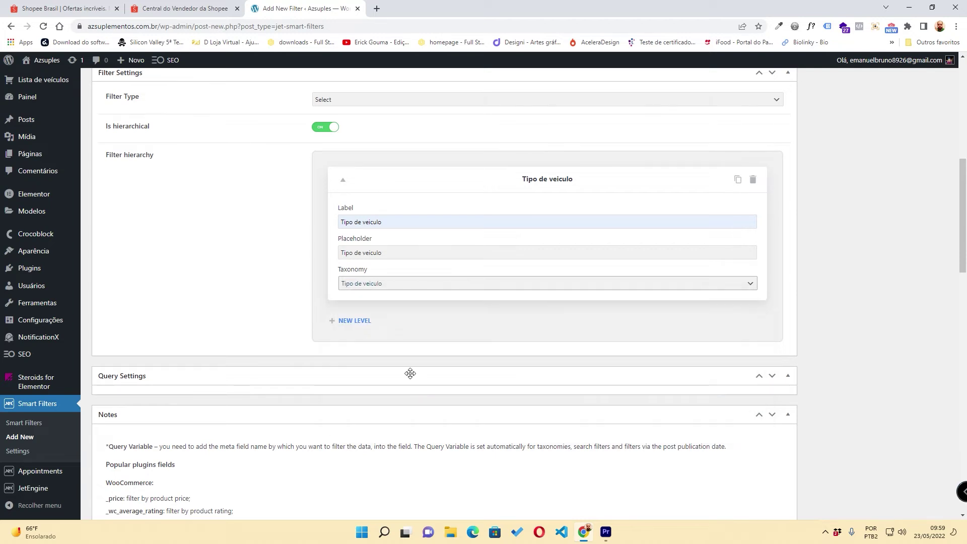
- Recheck the label of the "Tipo de veiculo" level and collapse the level in the filter hierarchy
left_click(343, 180)
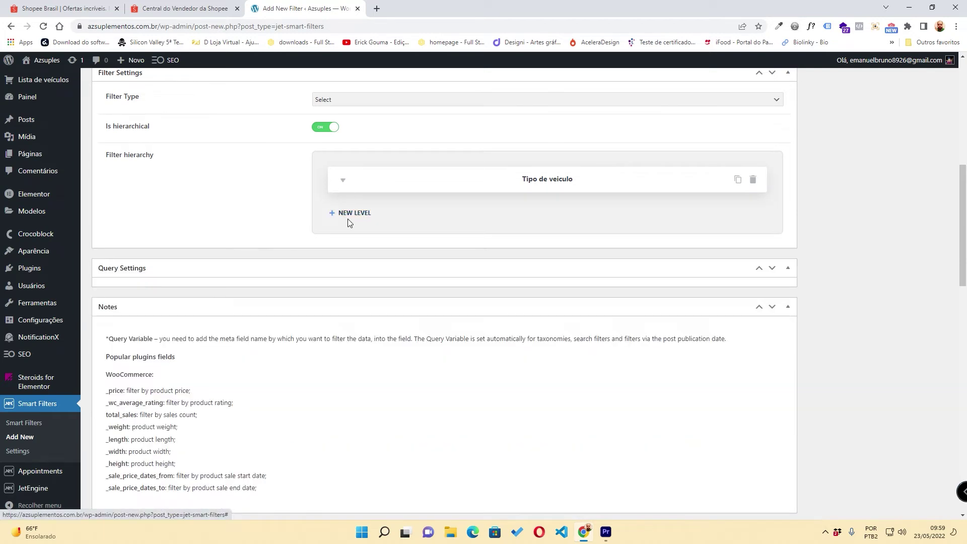
scroll(347, 222, "up", 2)
left_click(343, 281)
triple_click(404, 327)
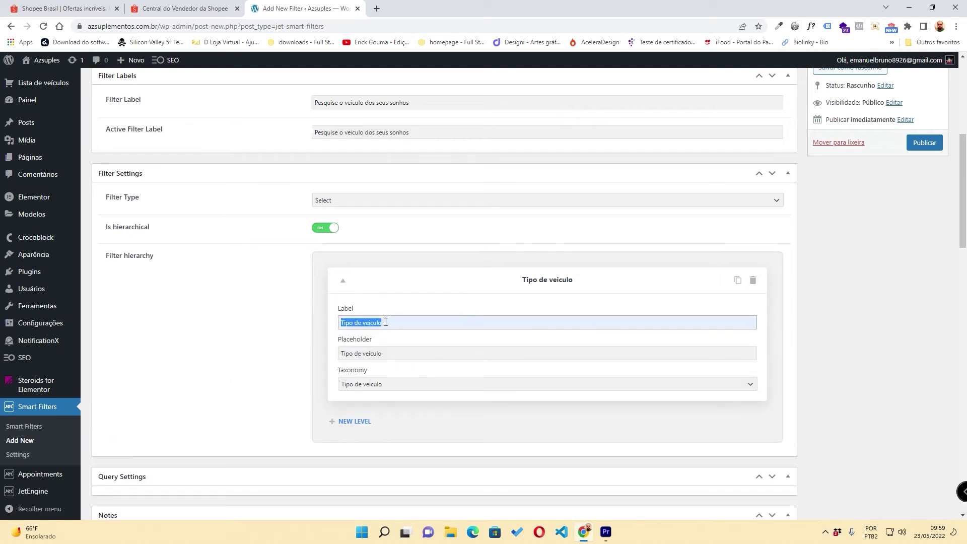
left_click(345, 280)
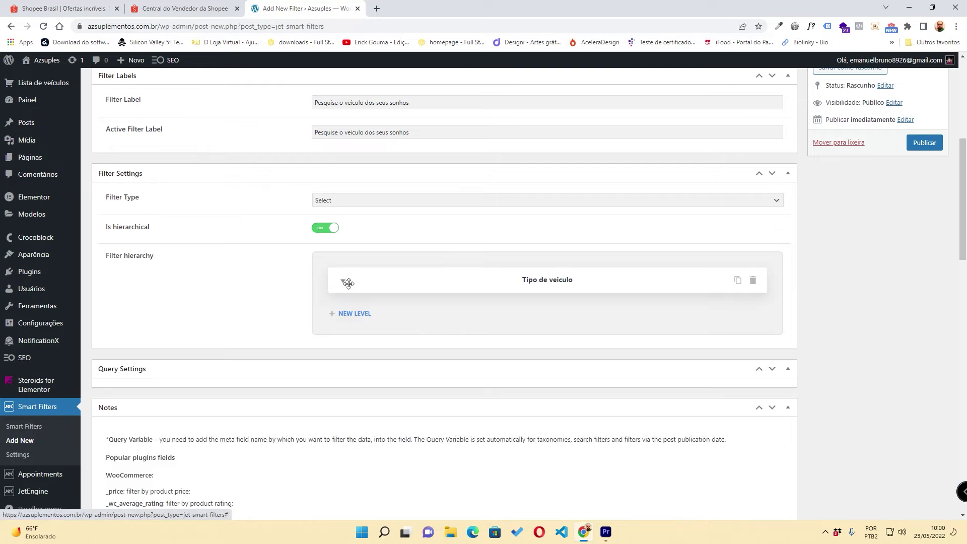
- Add a second hierarchy level with both its label and placeholder set to "Marca veículo"
left_click(345, 312)
left_click(361, 359)
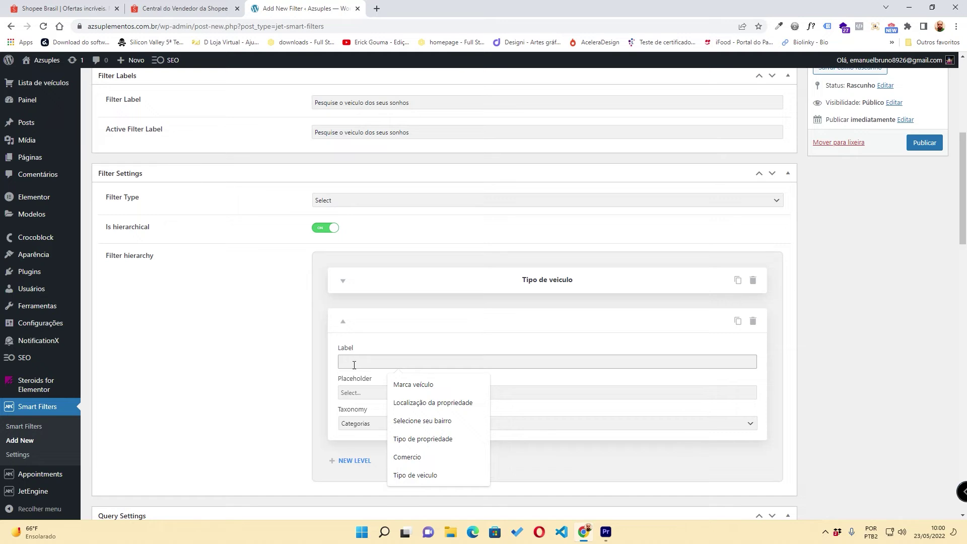
type("Marca veículo")
left_click(395, 388)
left_click_drag(390, 362, 243, 370)
key("ctrl+c")
left_click(414, 394)
key("ctrl+v")
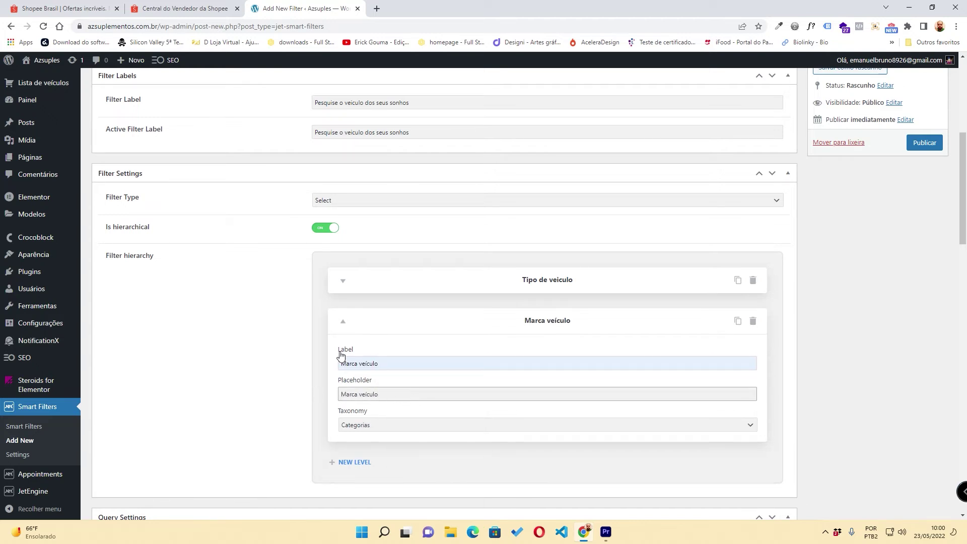
- Assign the "Marca do veiculo" taxonomy to the "Marca veículo" level and collapse that level
left_click(390, 425)
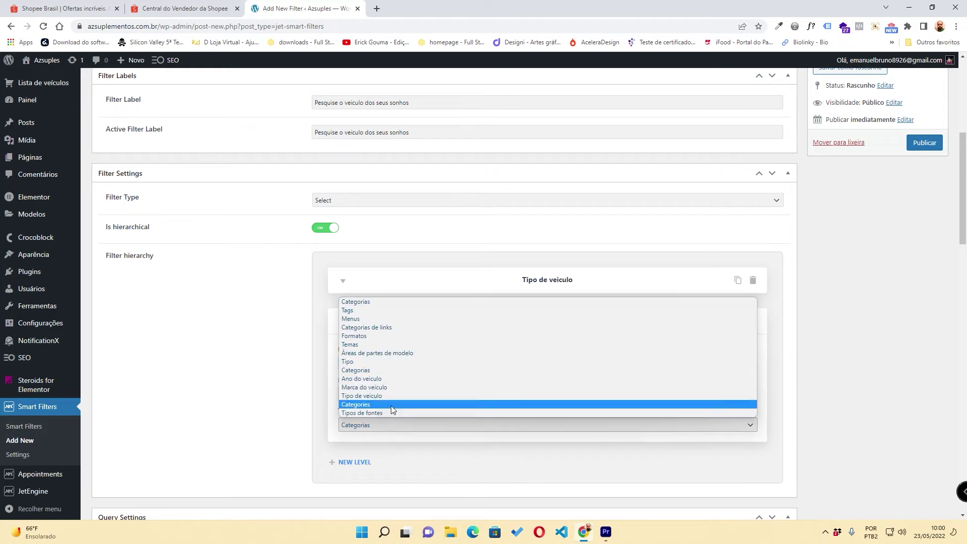
left_click(397, 386)
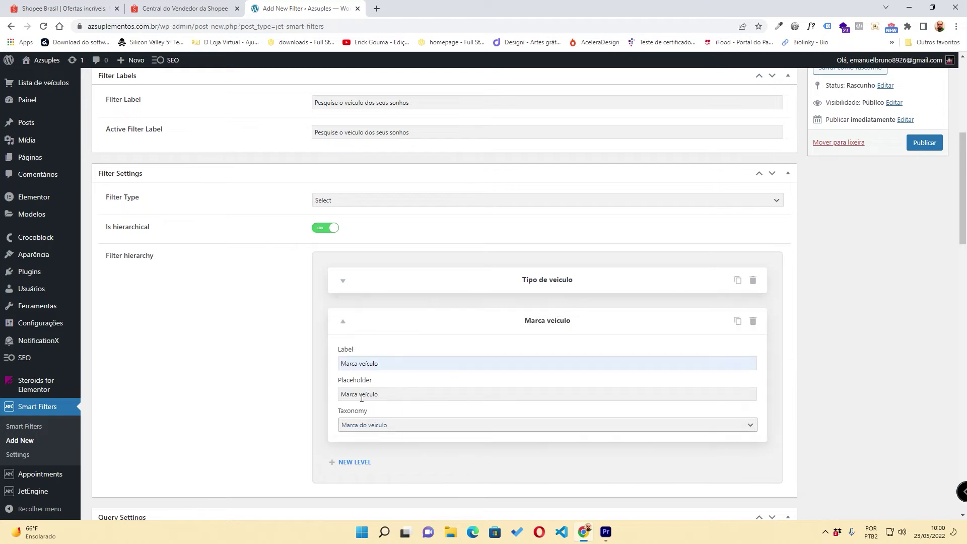
left_click(342, 322)
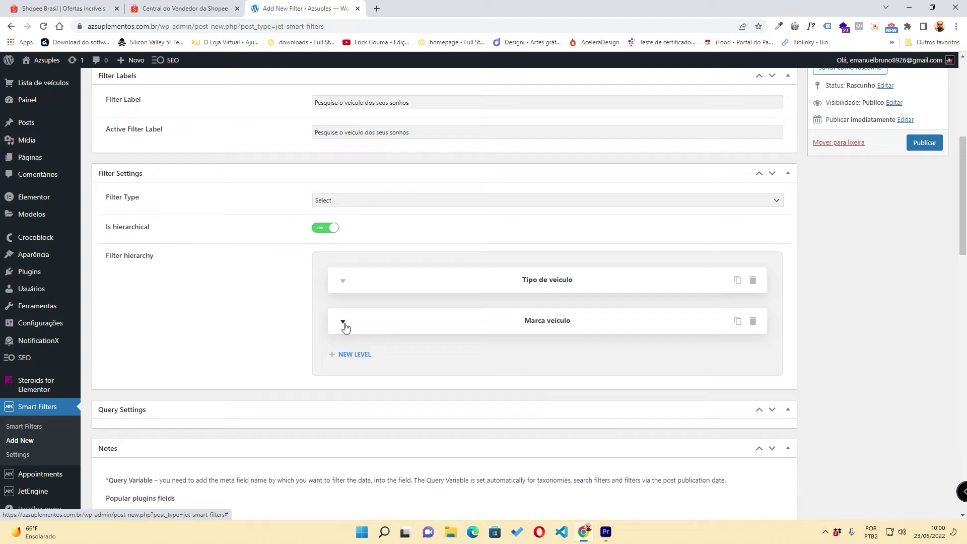
- Add a third hierarchy level labelled "Ano do veiculo" and publish the filter
left_click(351, 354)
left_click(349, 404)
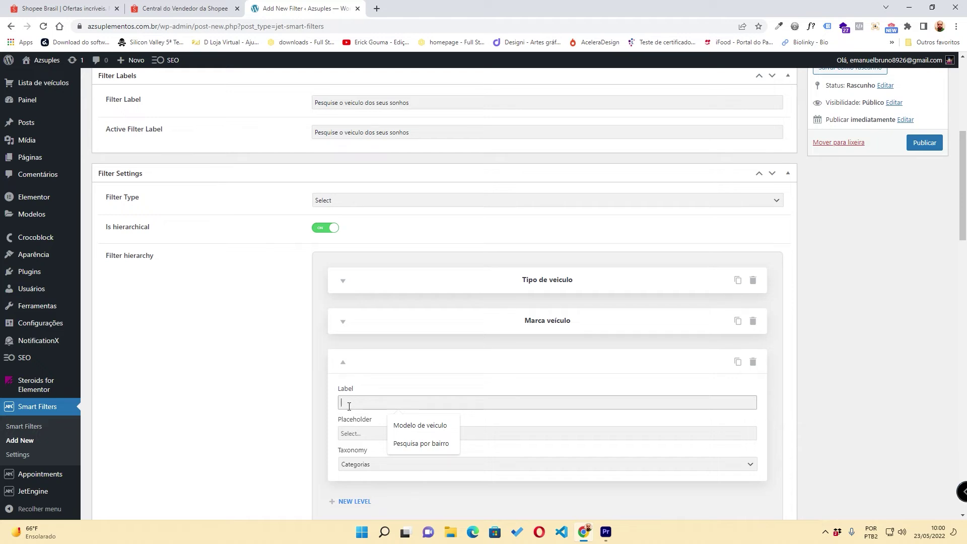
type("Ano do veicul")
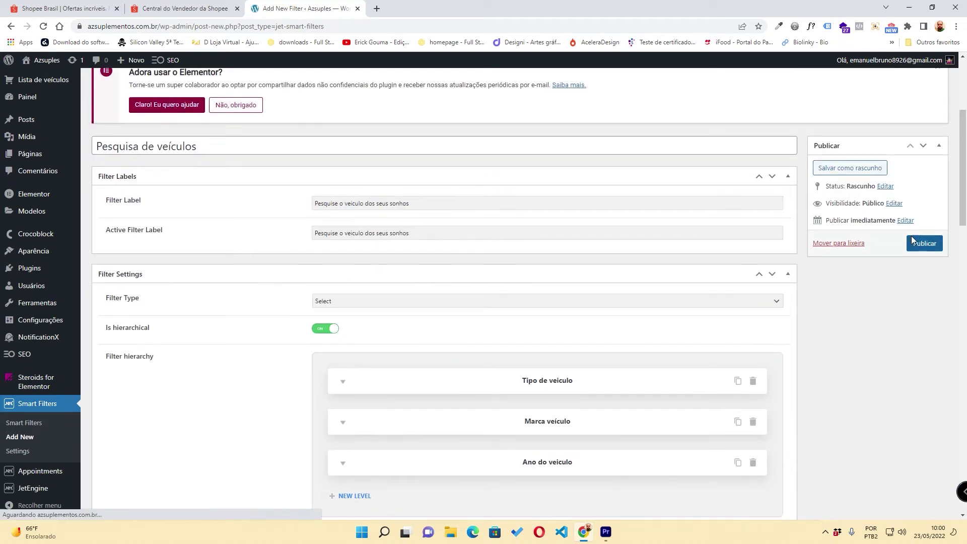
left_click(911, 236)
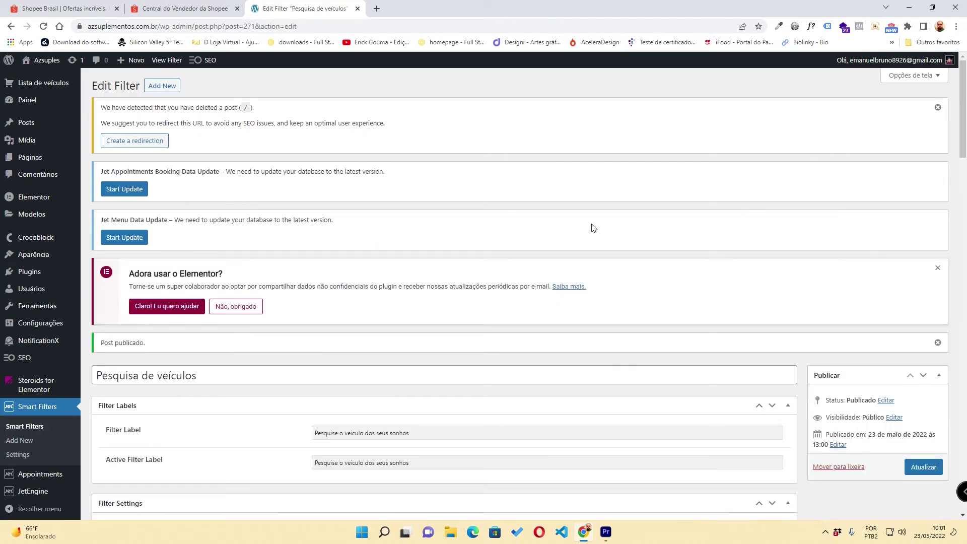
- From the list of all pages, open the Home page for editing in Elementor in a new tab
mouse_move(30, 160)
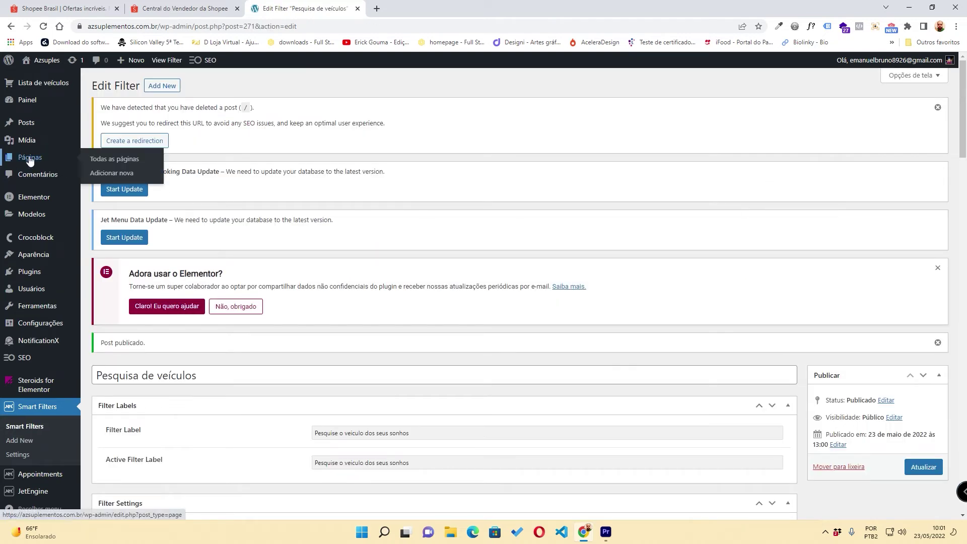
left_click(103, 159)
scroll(221, 263, "down", 2)
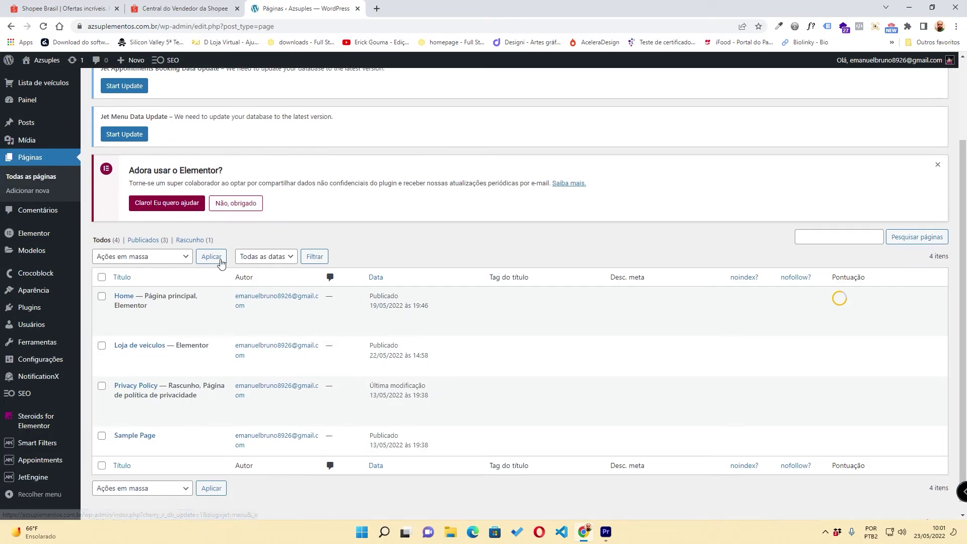
right_click(159, 316)
left_click(187, 330)
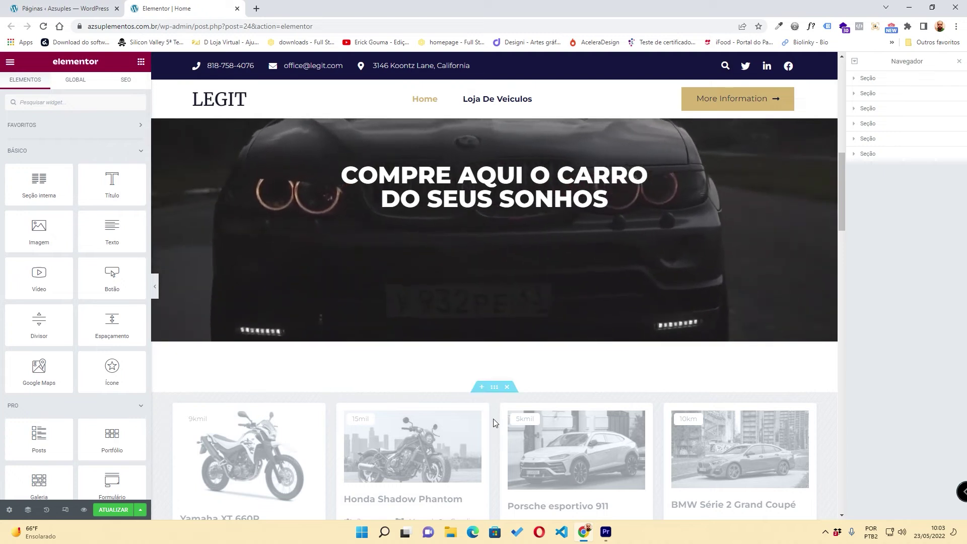
- Insert a single-column section between the hero banner and the vehicle listing
left_click(481, 387)
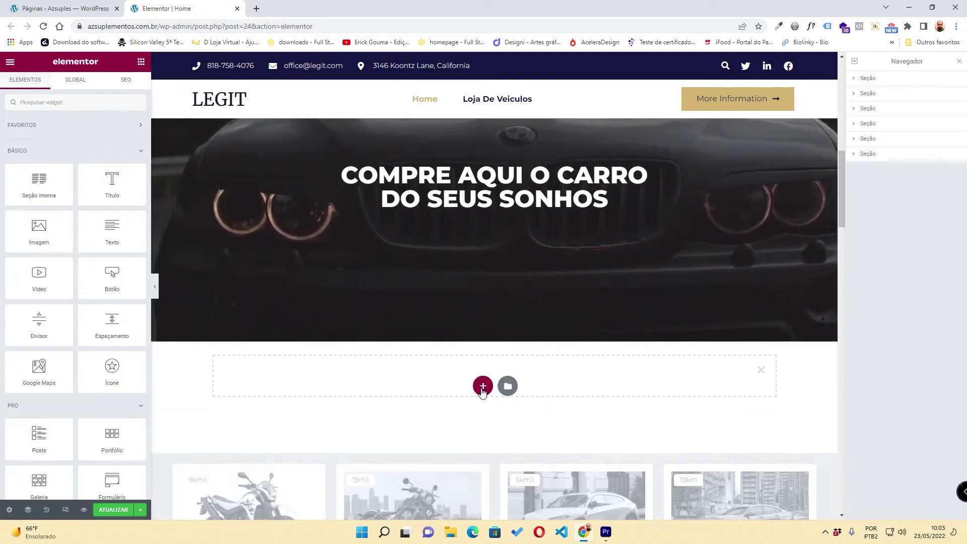
left_click(482, 386)
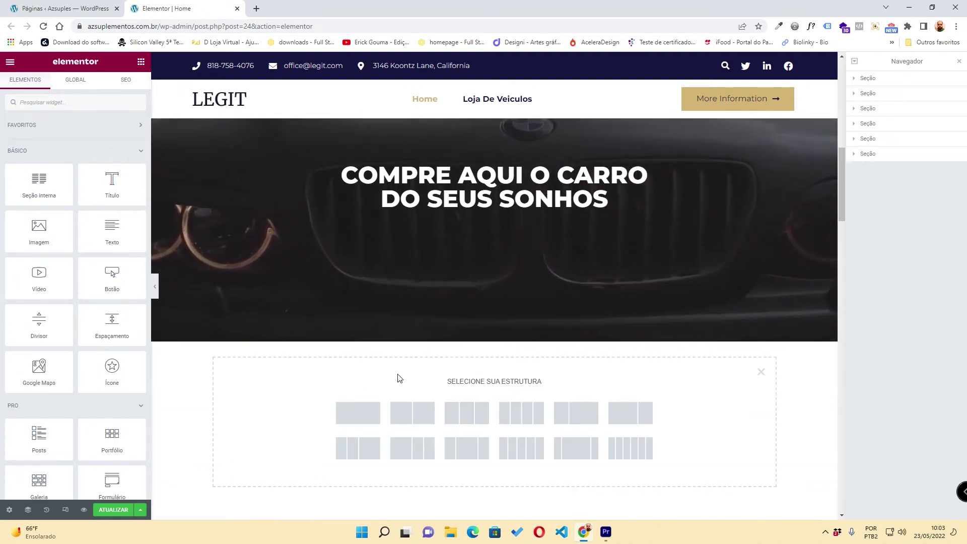
left_click(360, 426)
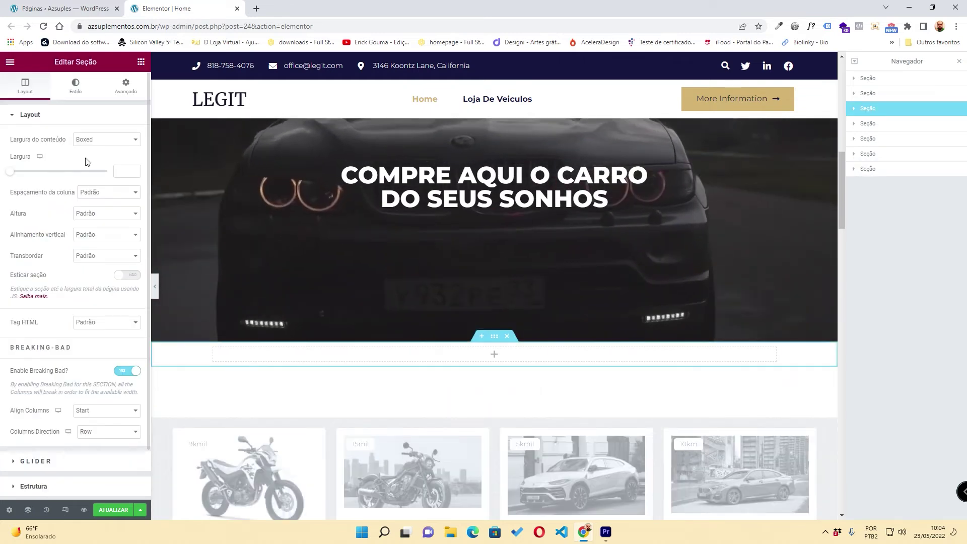
- Search the widgets for "fil" and place a Select Filter widget in the new empty section
left_click(141, 62)
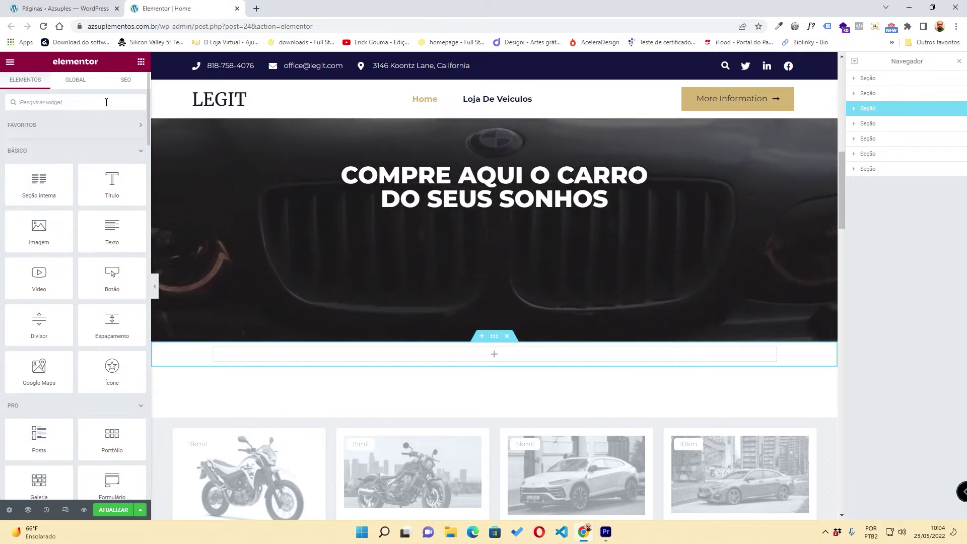
type("fil")
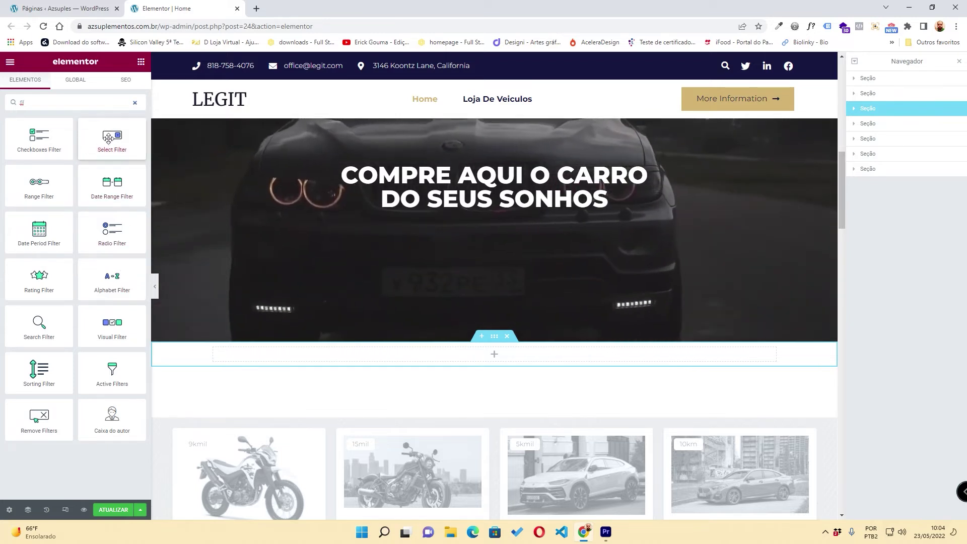
left_click_drag(112, 140, 473, 354)
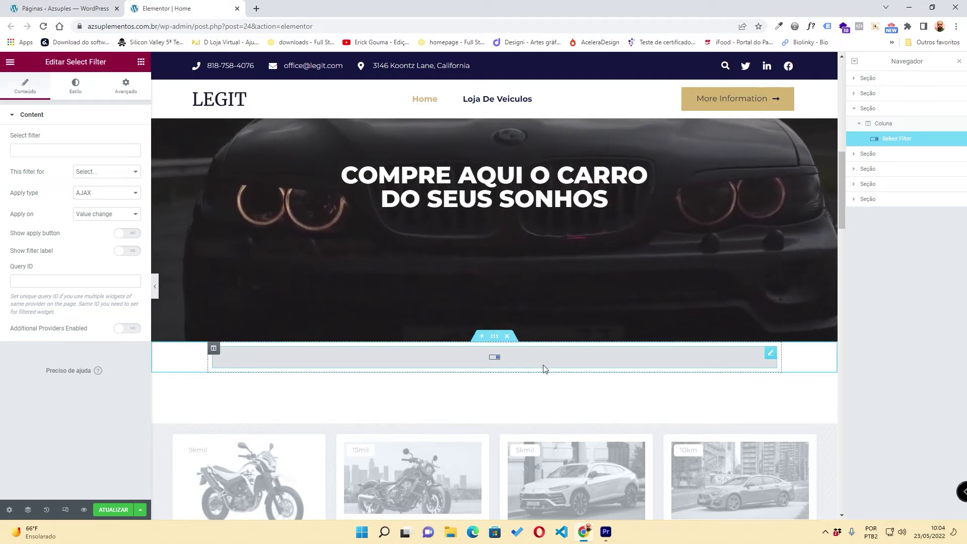
- Set the boxed content width of the filter's section to 1000
left_click(494, 337)
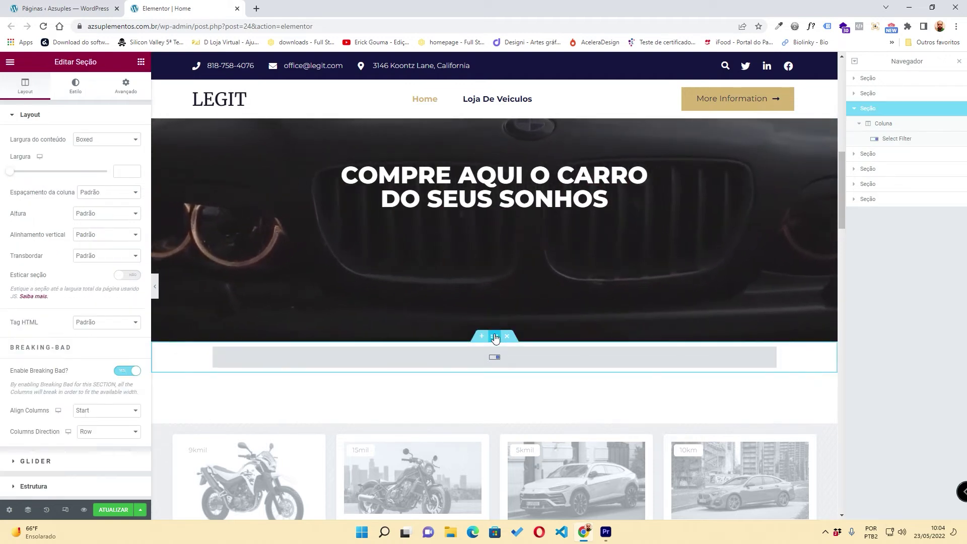
left_click(124, 171)
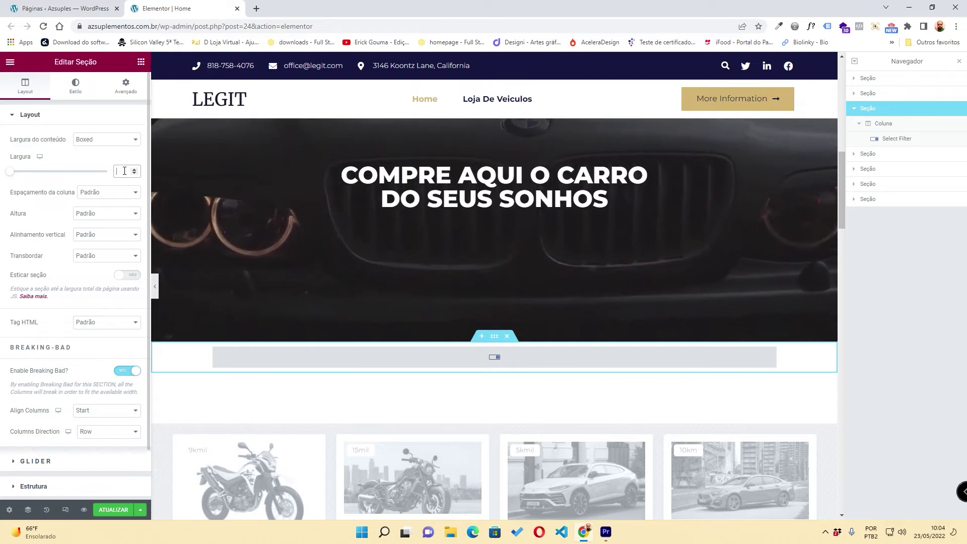
type("100")
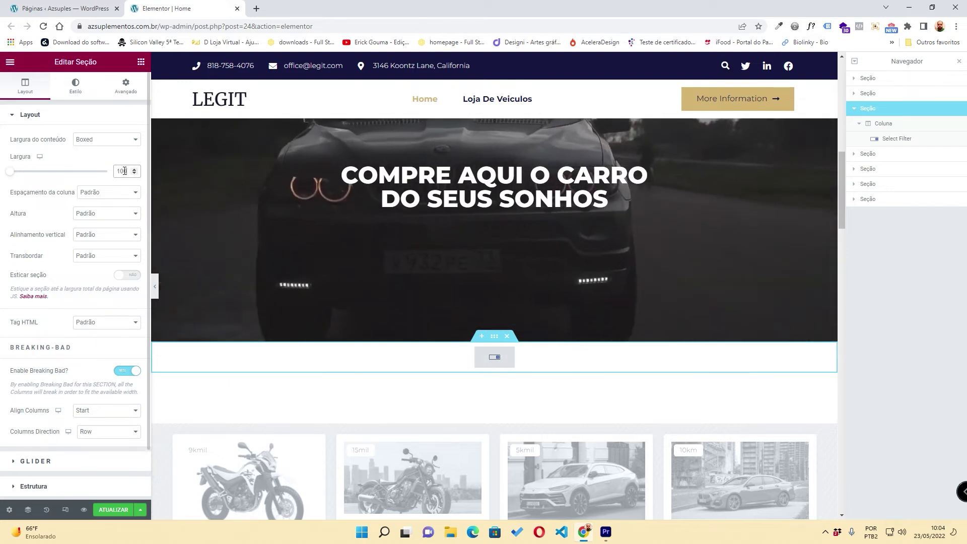
type("0")
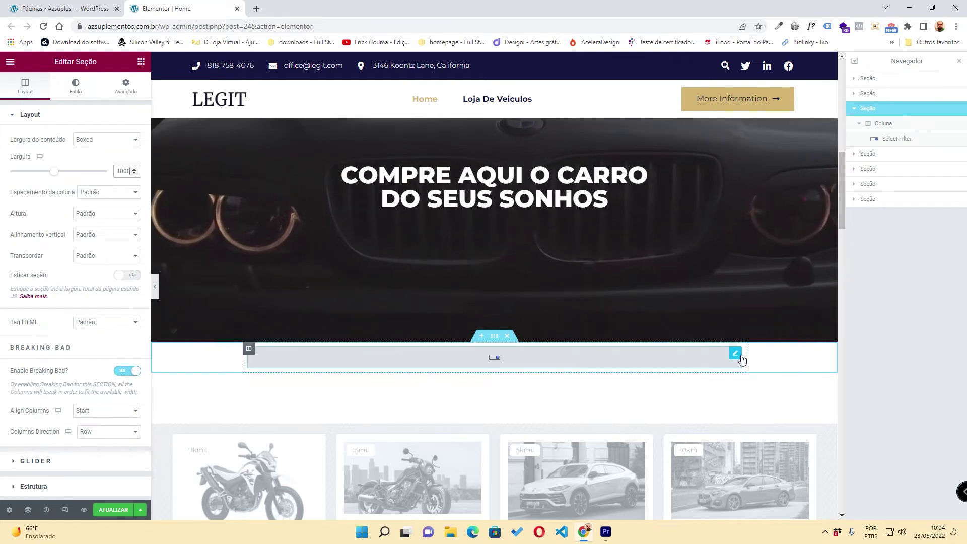
- Choose "Pesquisa de veículos" as the filter used by the Select Filter widget
left_click(736, 354)
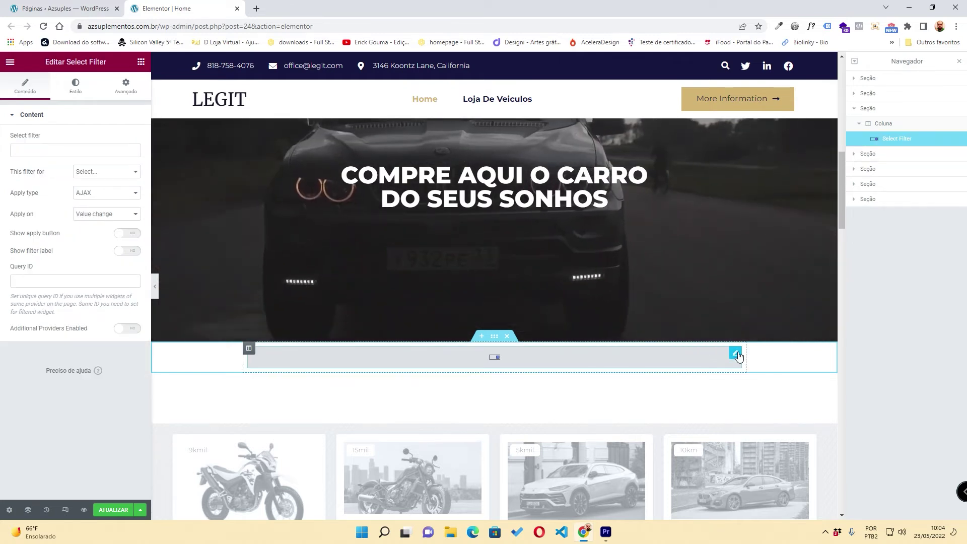
left_click_drag(41, 135, 7, 138)
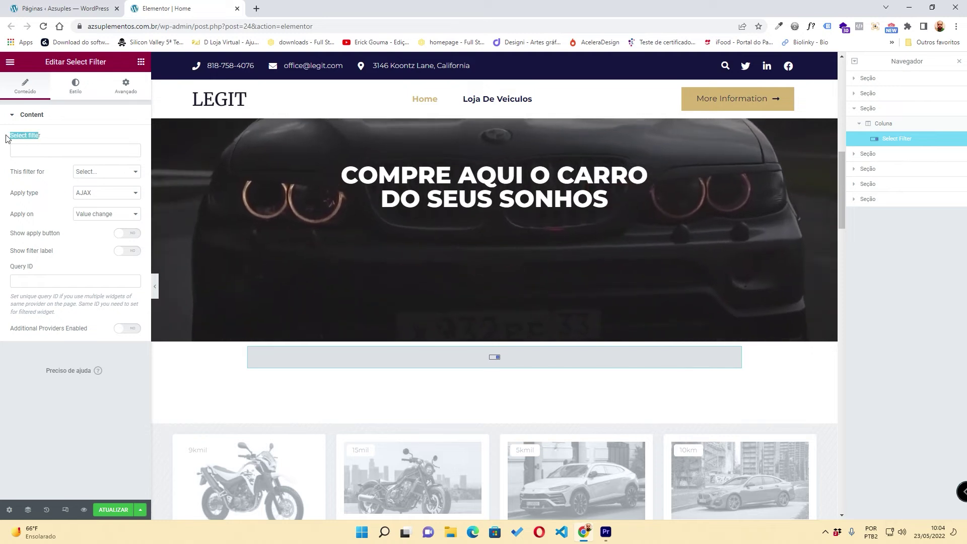
left_click(55, 149)
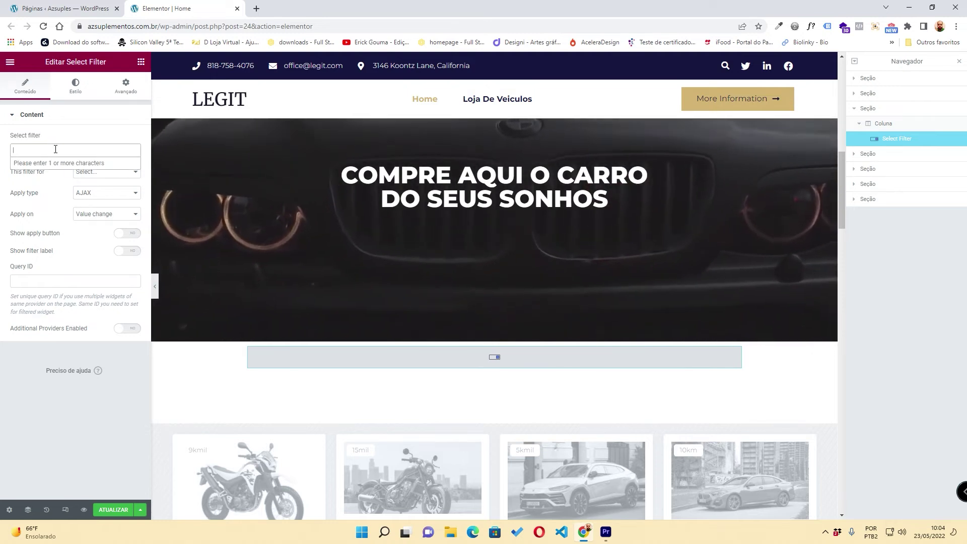
type("pes")
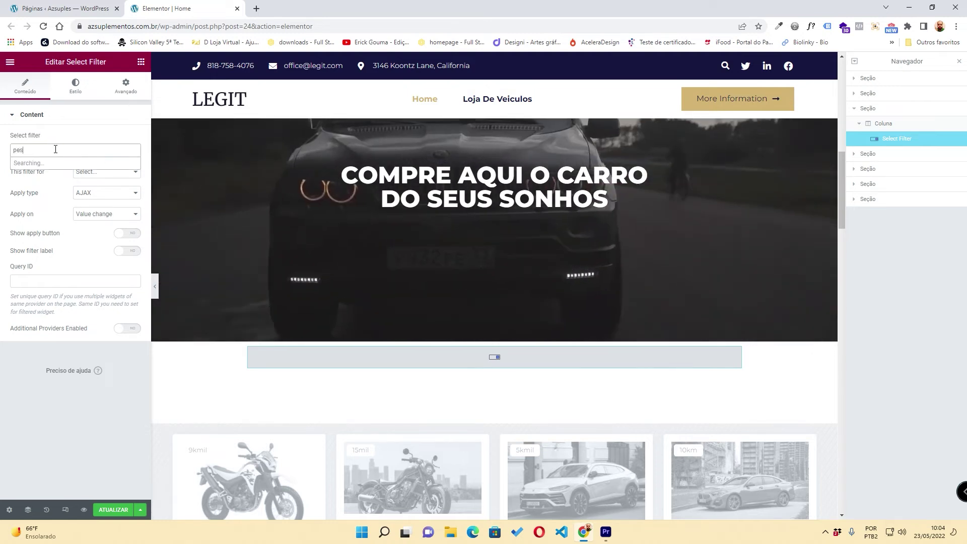
left_click(33, 162)
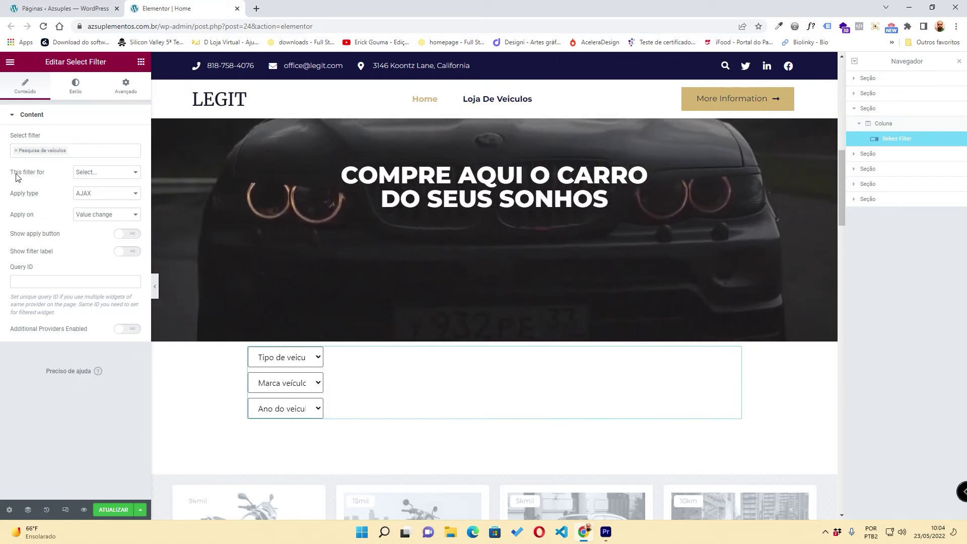
- Translate the editor page into Portuguese and set the Select Filter widget to filter JetEngine content
right_click(32, 360)
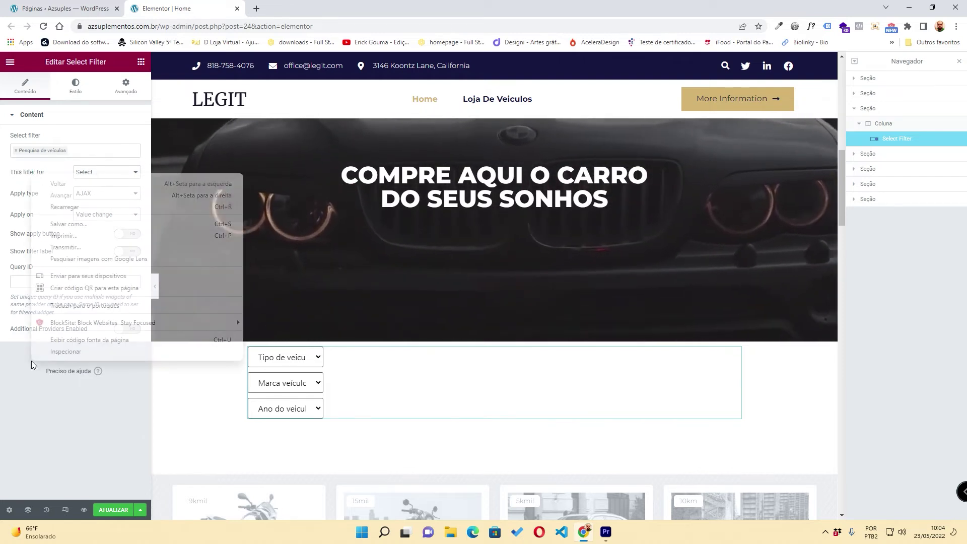
left_click(77, 306)
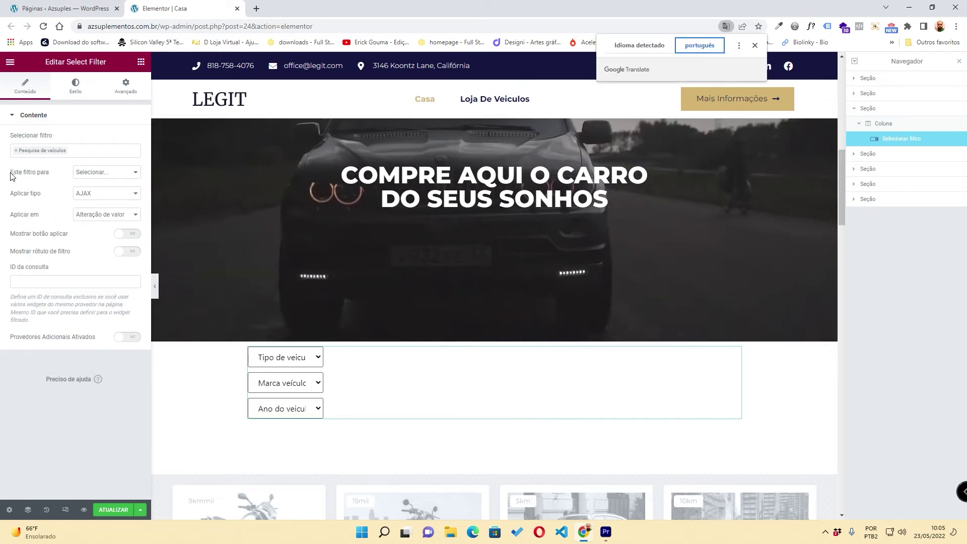
left_click_drag(11, 173, 48, 174)
left_click(105, 173)
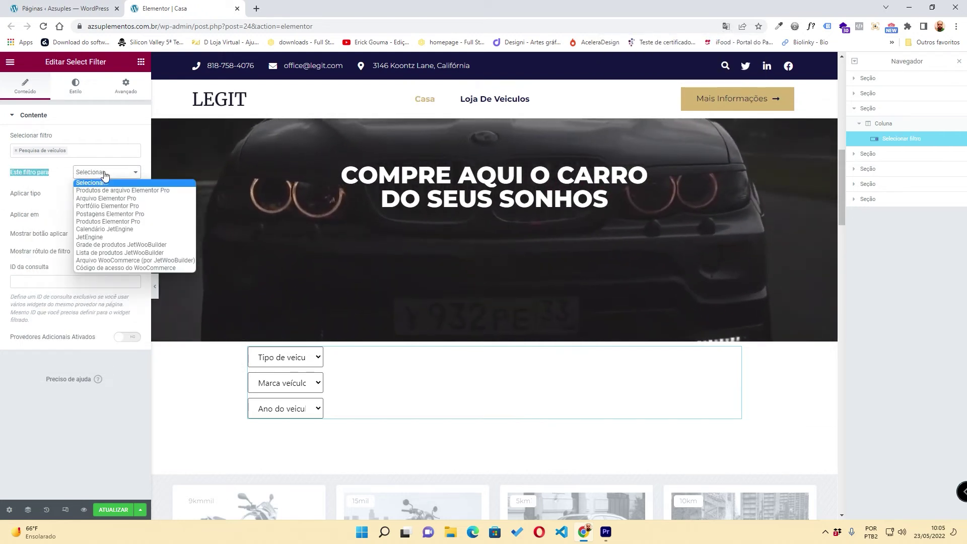
left_click(98, 241)
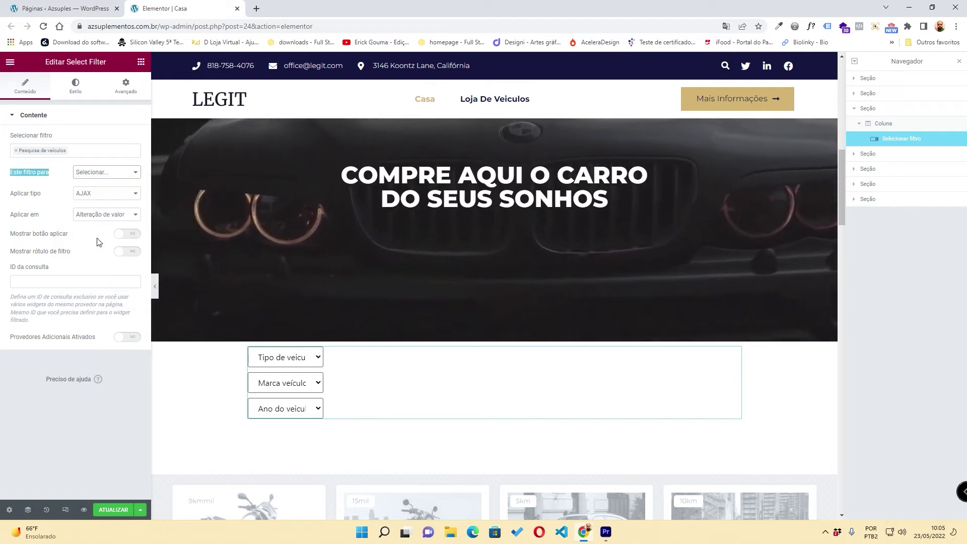
- Set the Select Filter widget's apply type to page reload ("Recarregamento de página")
left_click_drag(14, 194, 37, 195)
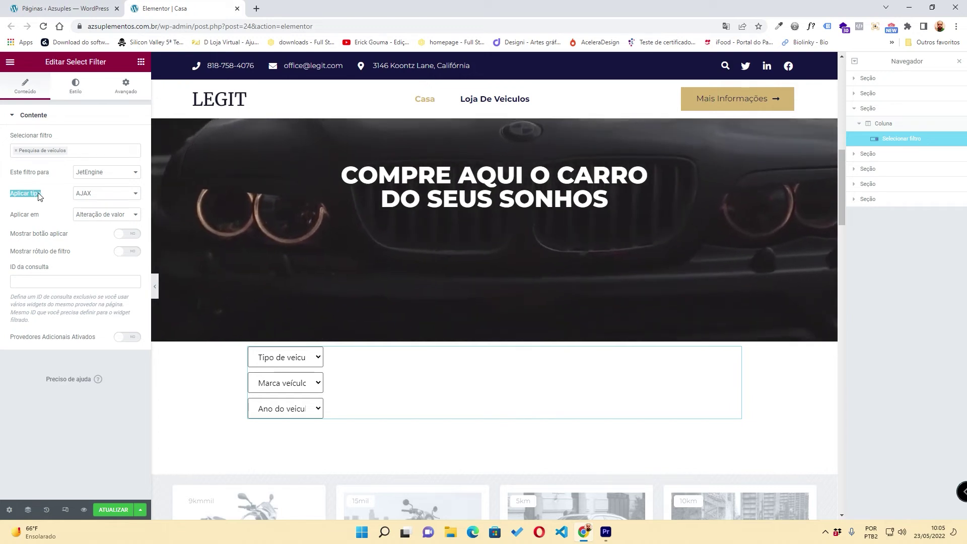
left_click(83, 195)
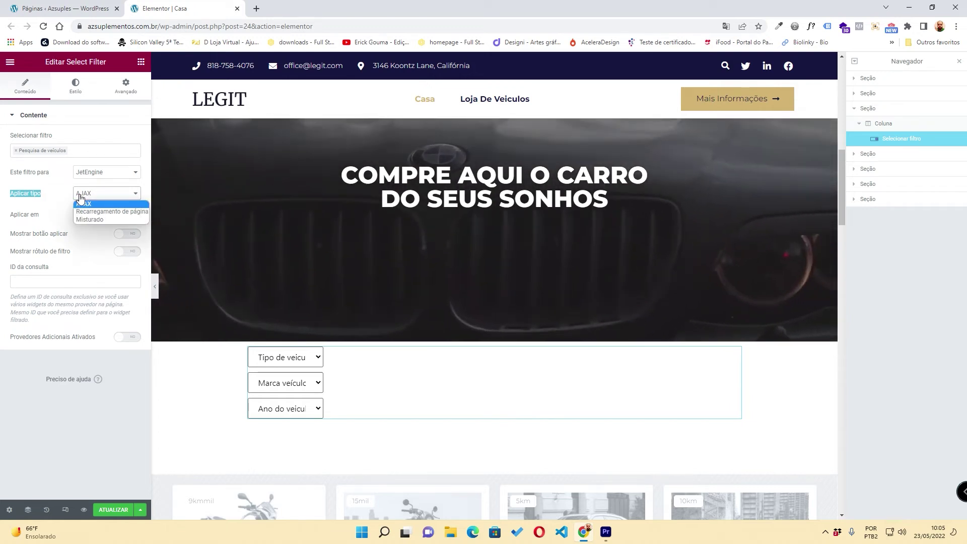
left_click(84, 197)
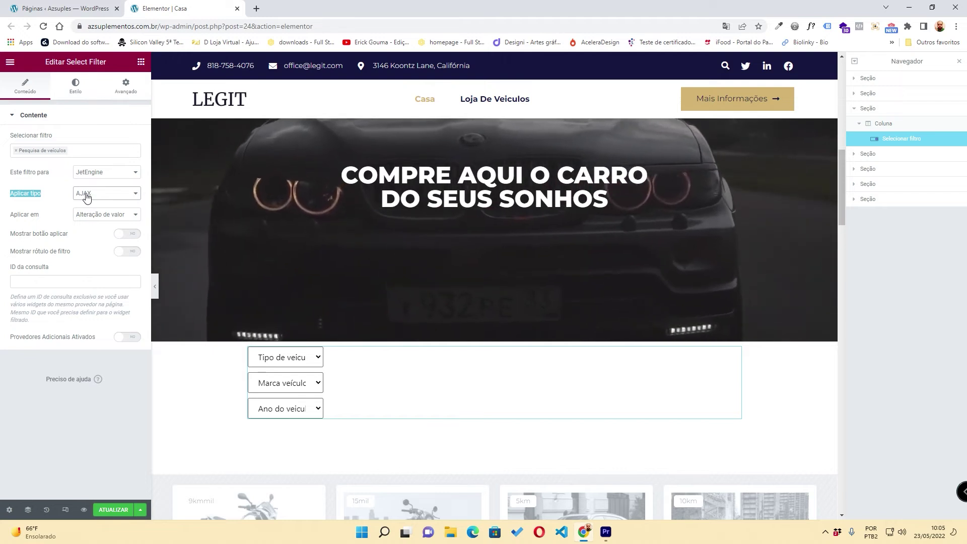
left_click(86, 197)
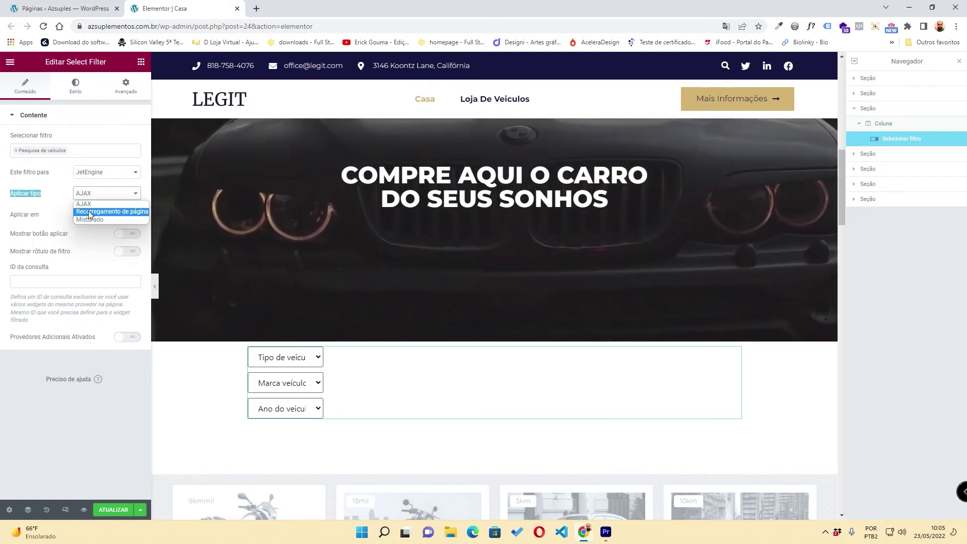
left_click(90, 214)
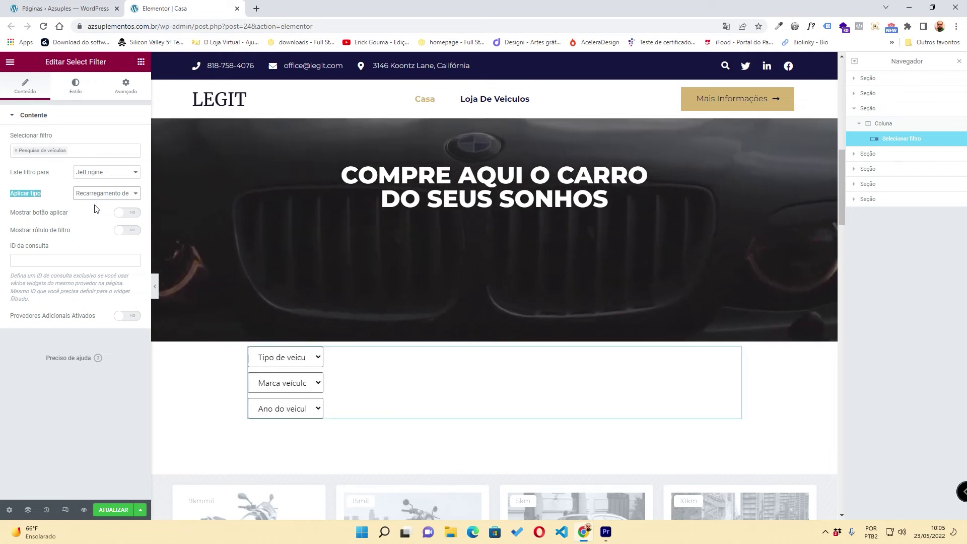
- Change the Select Filter widget's apply type to AJAX
left_click(99, 196)
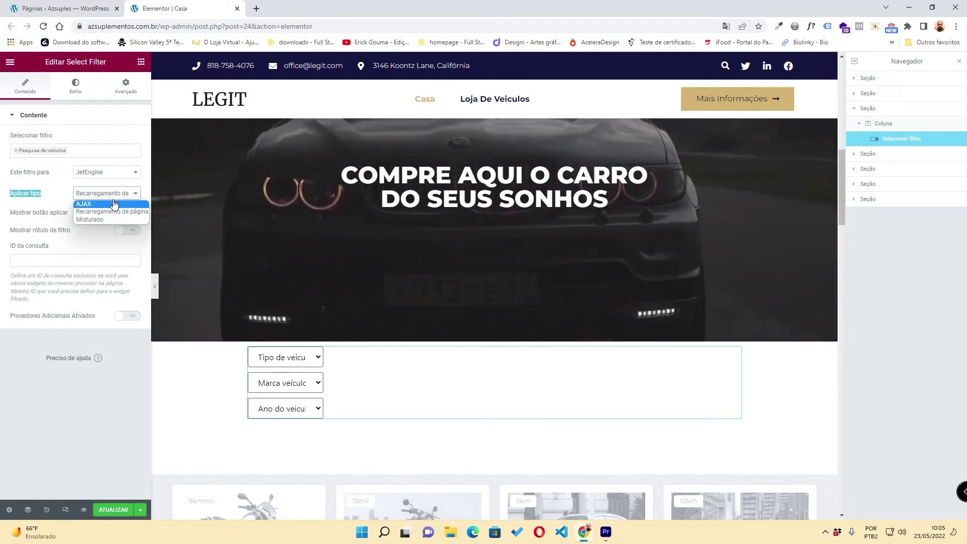
left_click(114, 204)
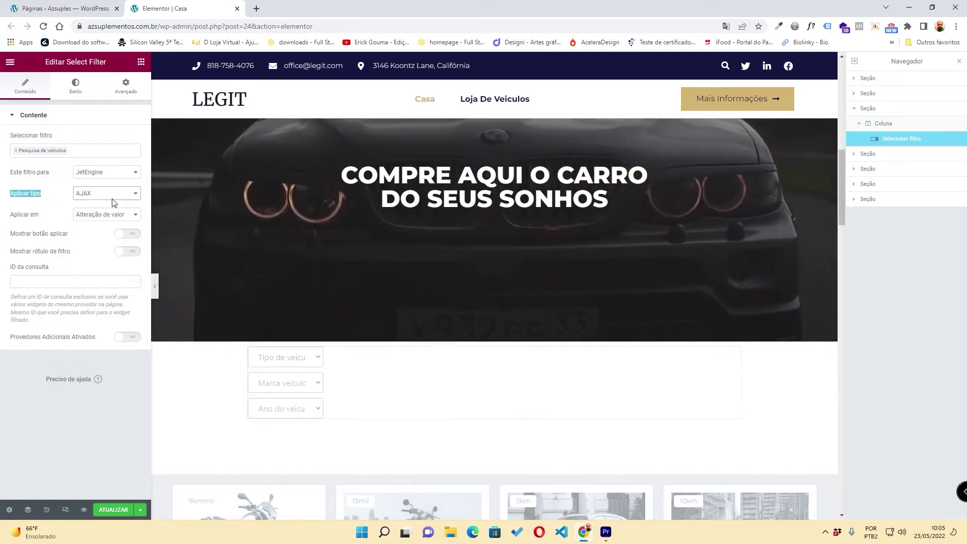
left_click(38, 196)
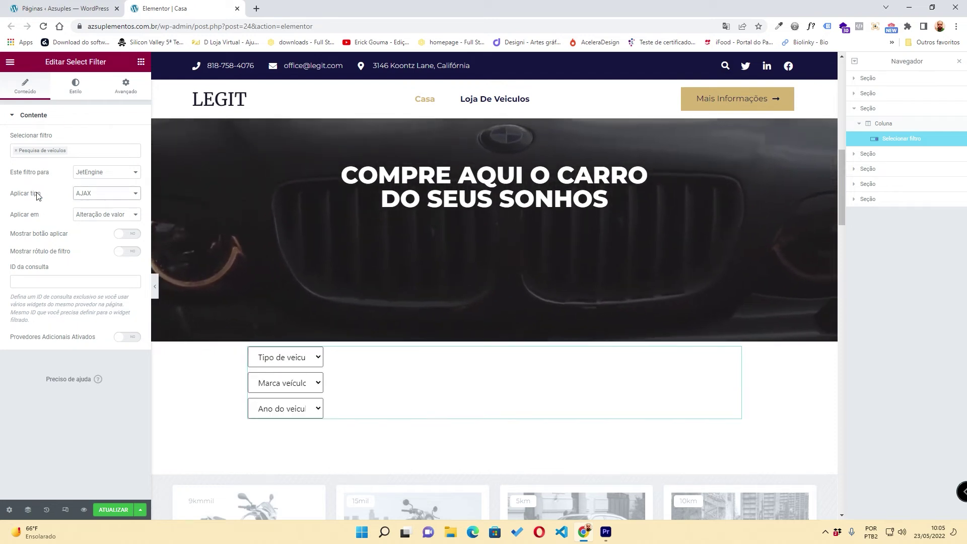
double_click(36, 194)
- Set the Select Filter widget to apply on clicking the apply button ("Clique no botão aplicar")
scroll(564, 346, "down", 6)
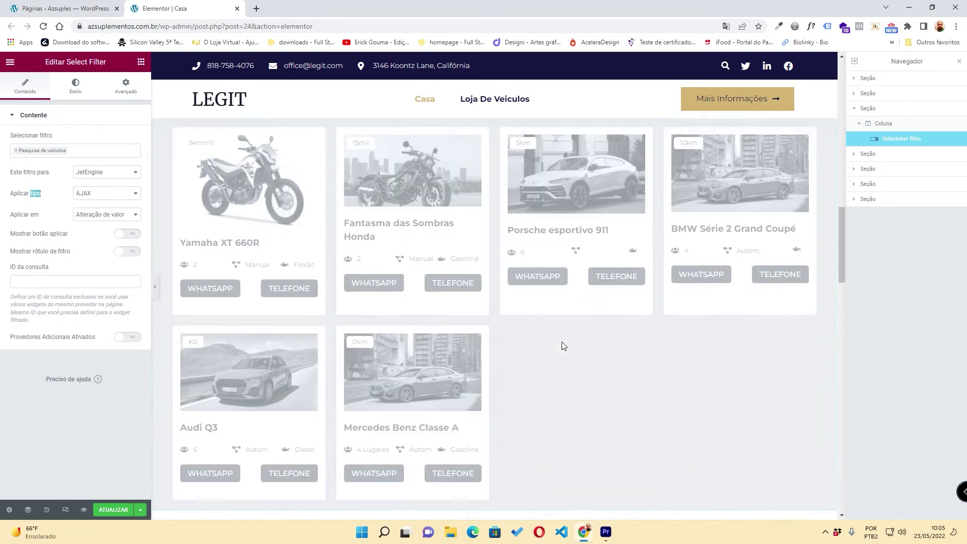
scroll(552, 337, "down", 3)
scroll(533, 328, "down", 5)
scroll(498, 324, "up", 9)
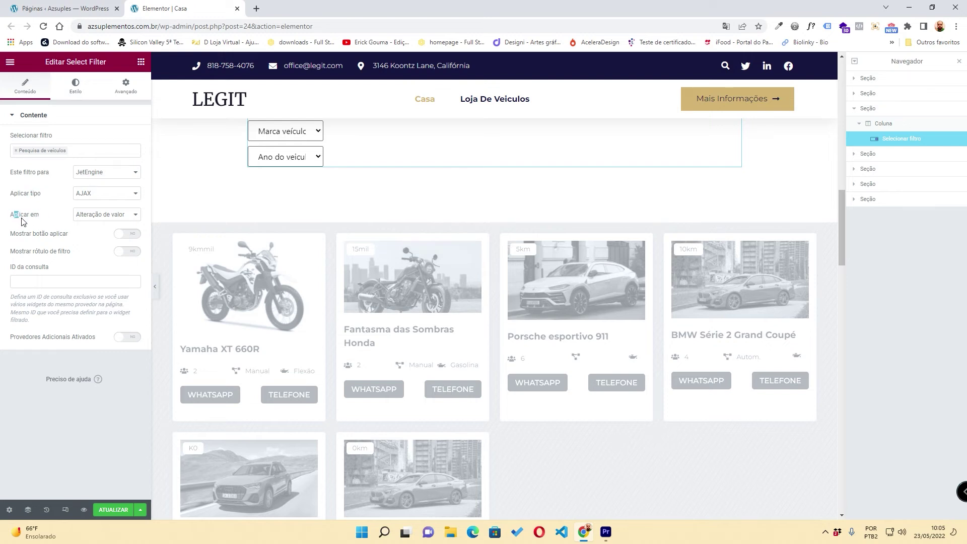
left_click(92, 215)
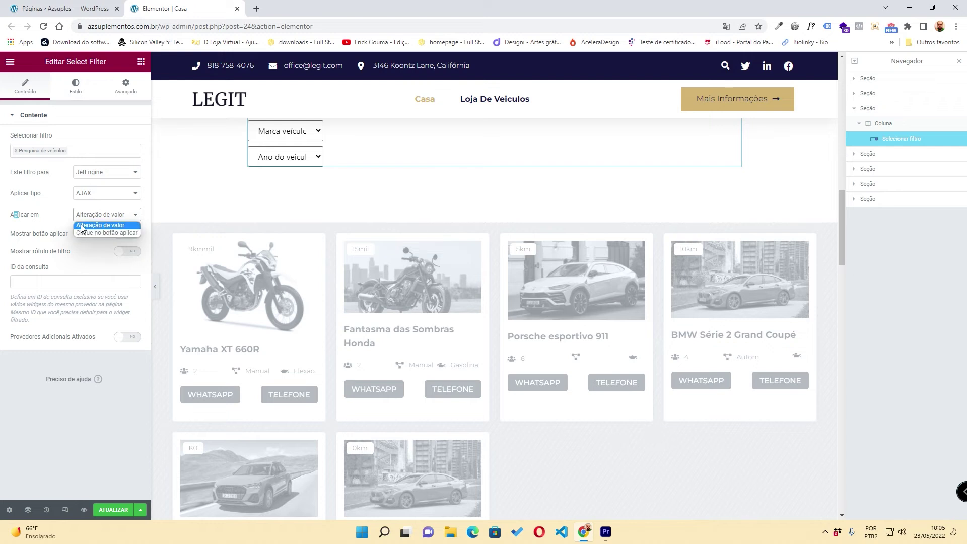
left_click(98, 227)
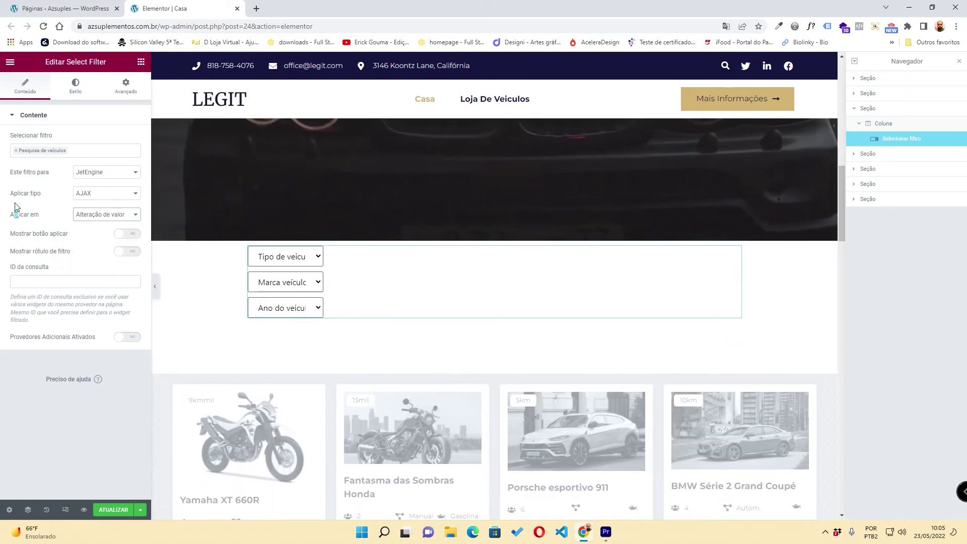
left_click(299, 254)
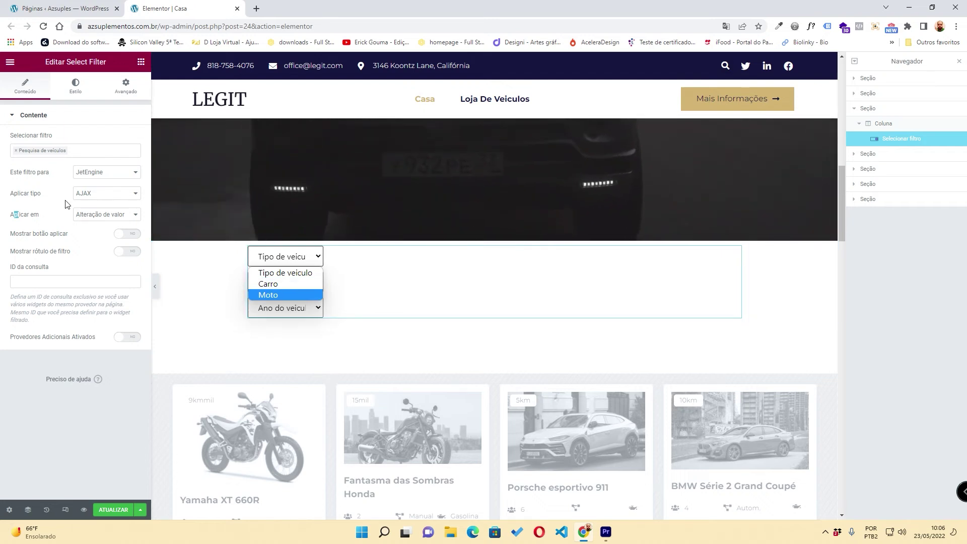
left_click(112, 215)
left_click(93, 233)
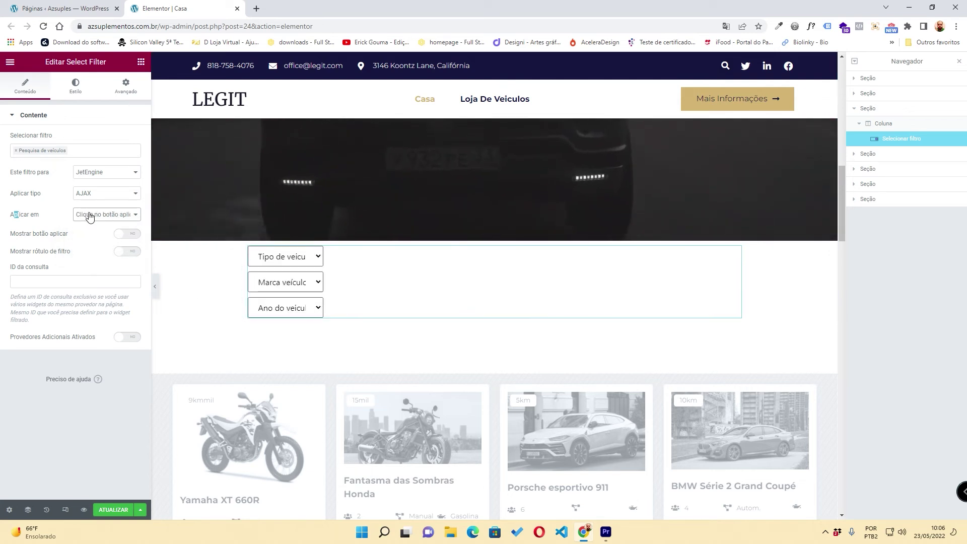
- Examine the options in the vehicle type, brand and year dropdowns in the page preview
left_click(286, 256)
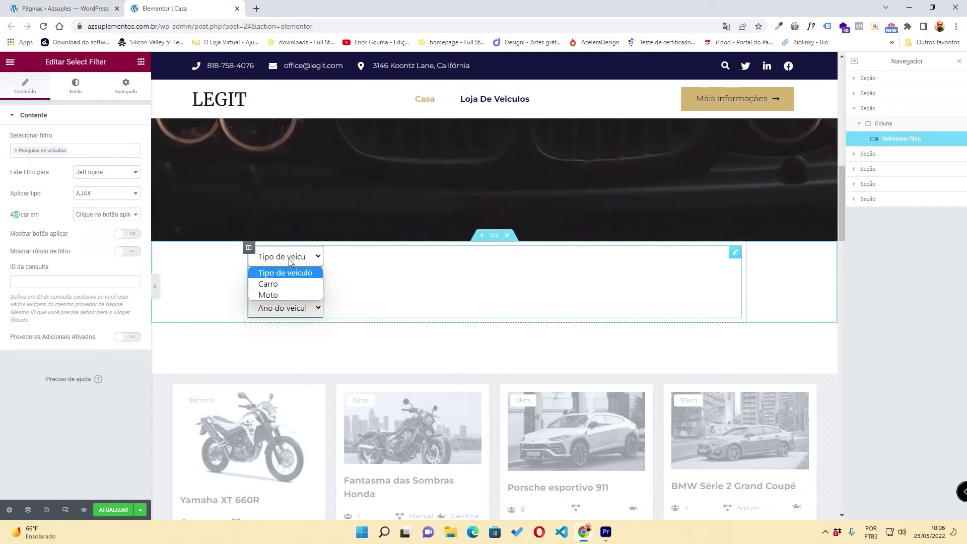
left_click(395, 267)
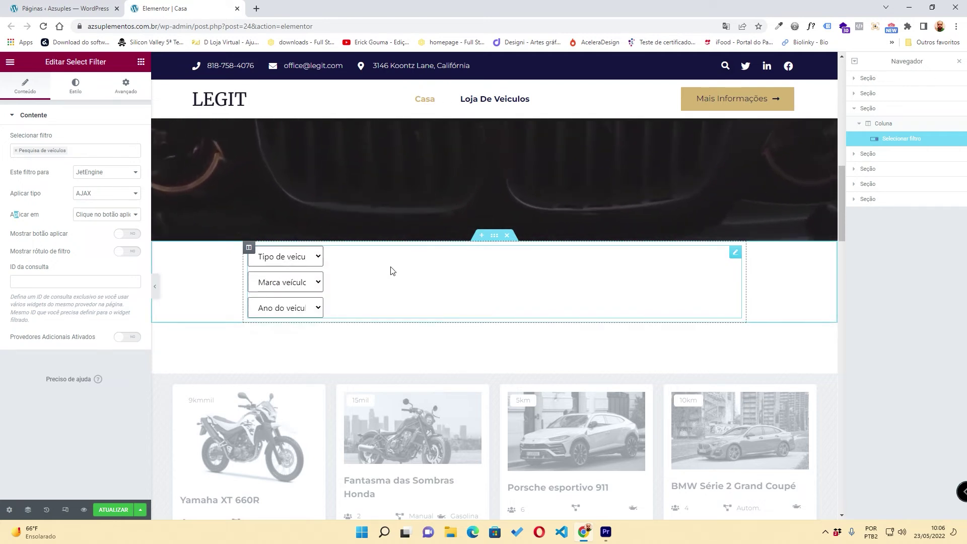
left_click(301, 281)
left_click(302, 282)
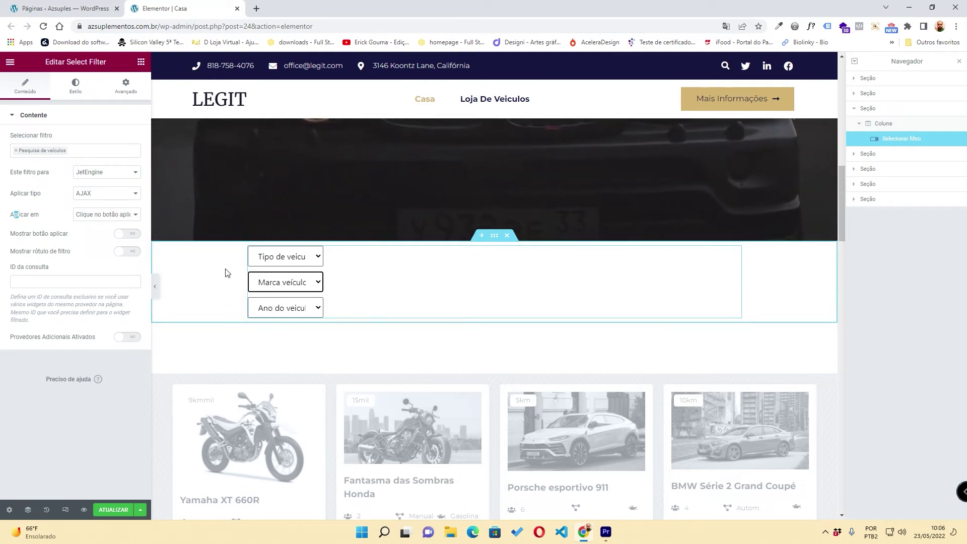
left_click(292, 283)
left_click(307, 299)
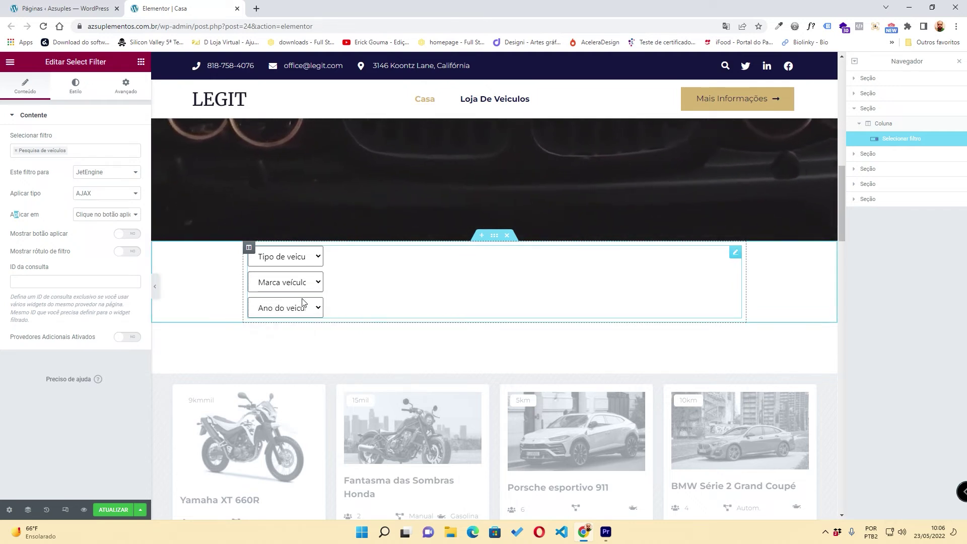
left_click(300, 312)
left_click(300, 321)
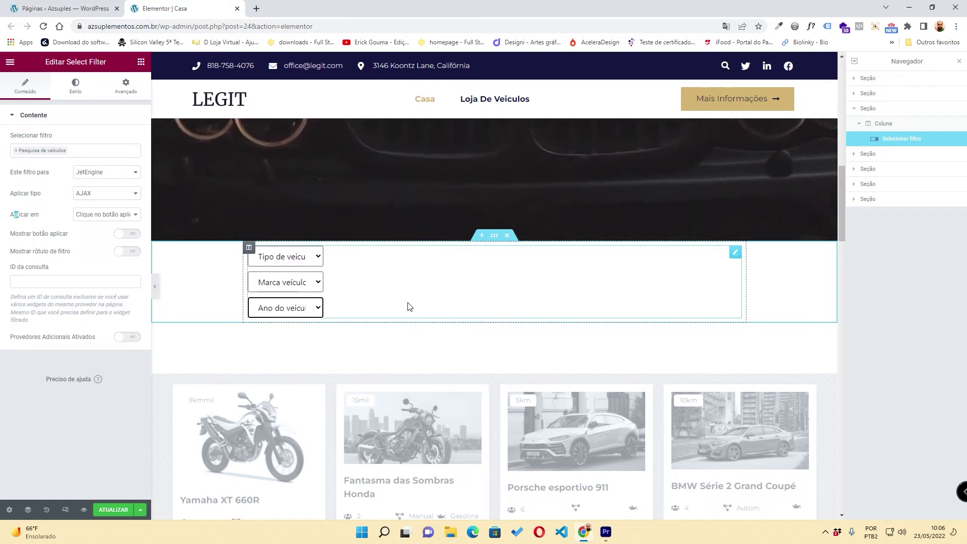
left_click(300, 258)
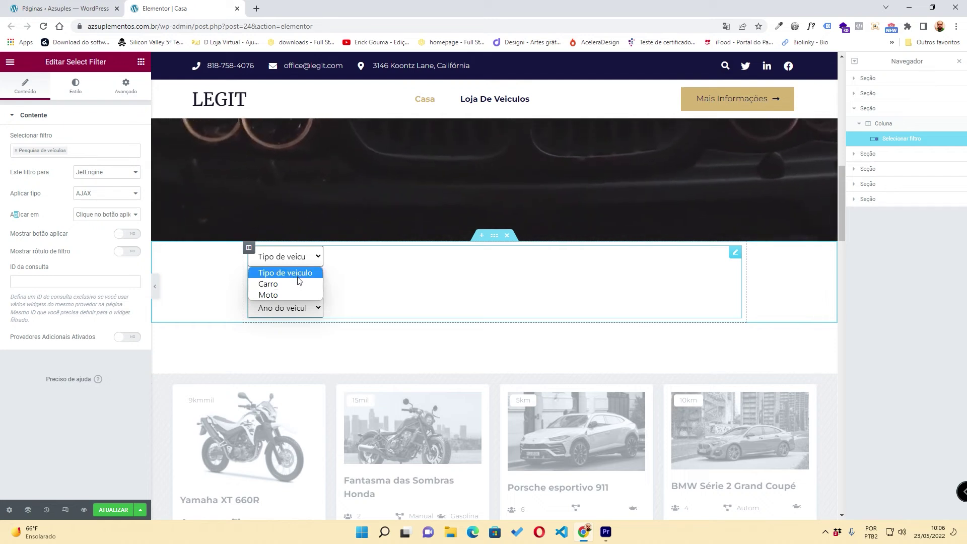
- Enable the apply button ("Mostrar botão aplicar") for the Select Filter widget
left_click(127, 234)
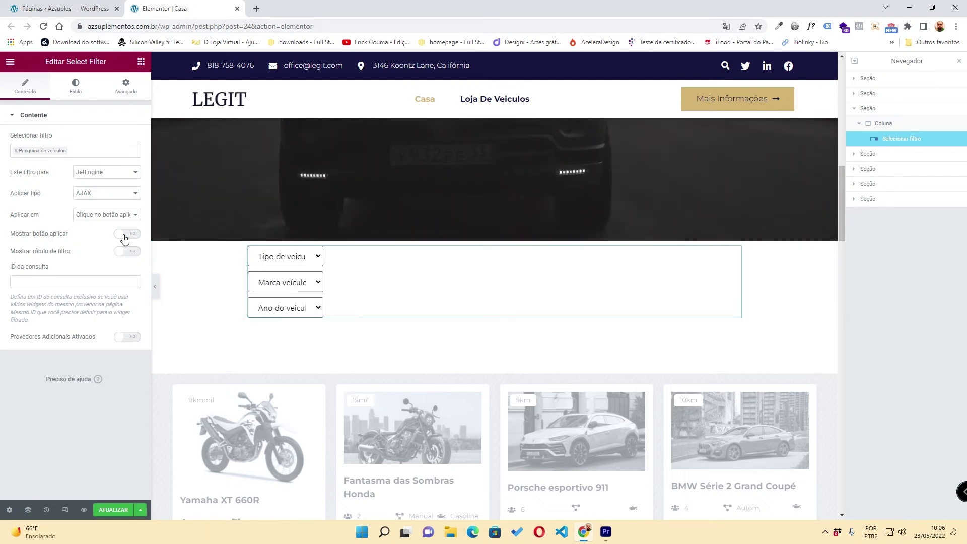
left_click(125, 237)
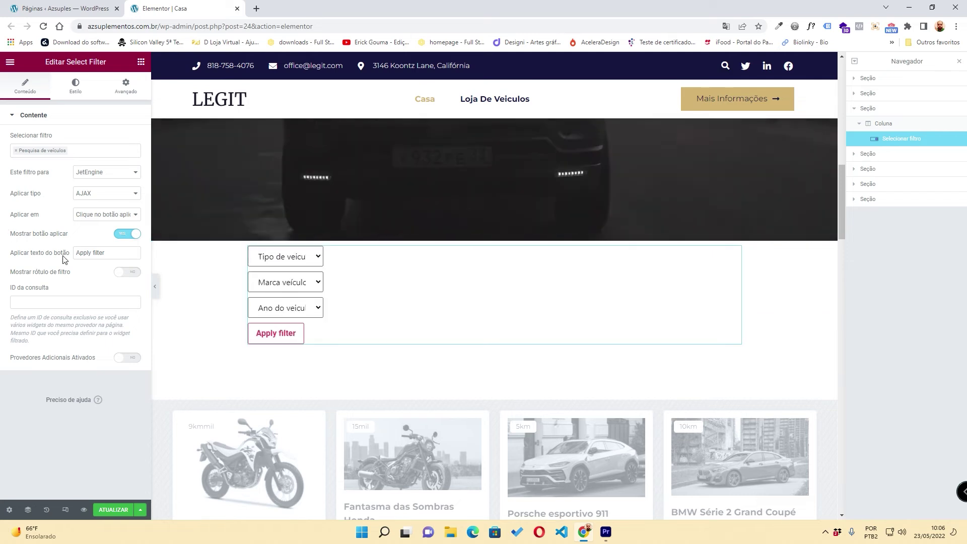
left_click(96, 217)
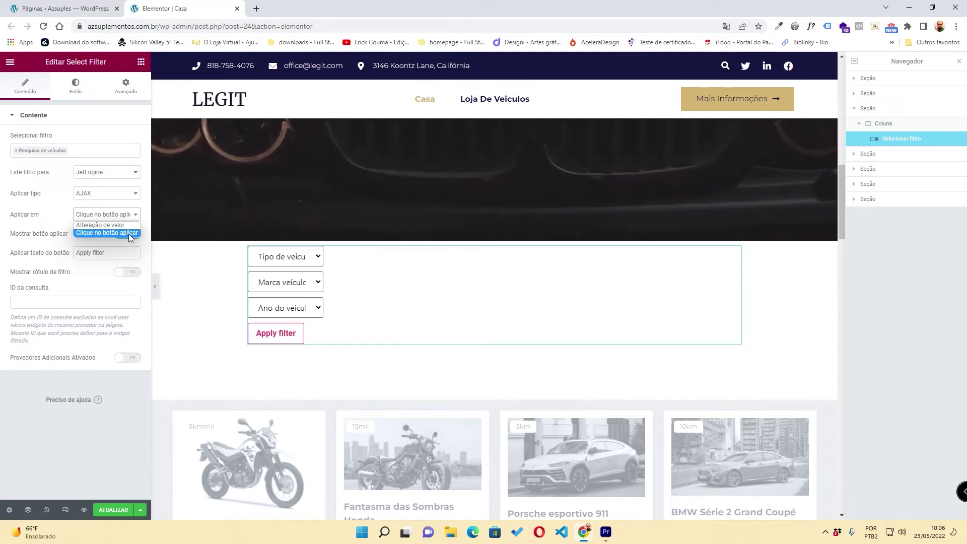
left_click(82, 232)
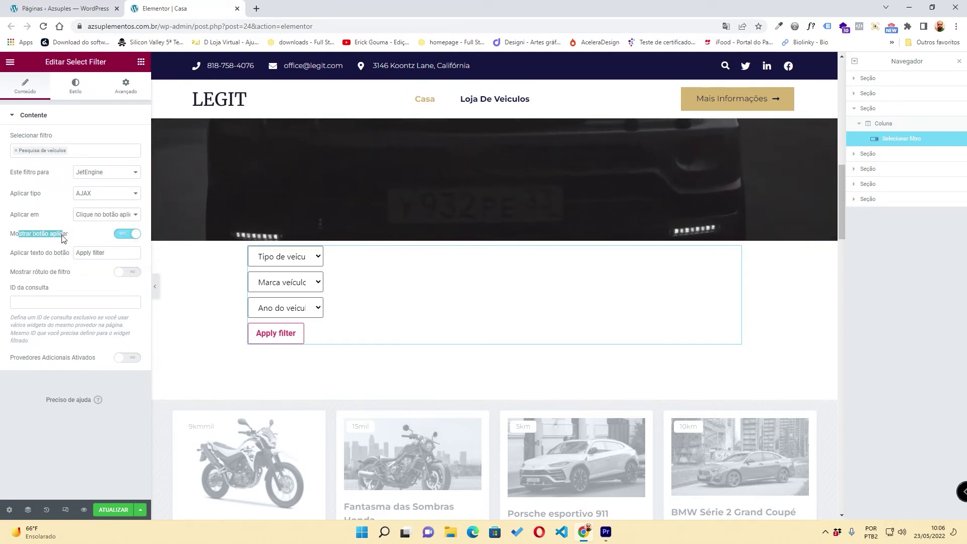
left_click(126, 235)
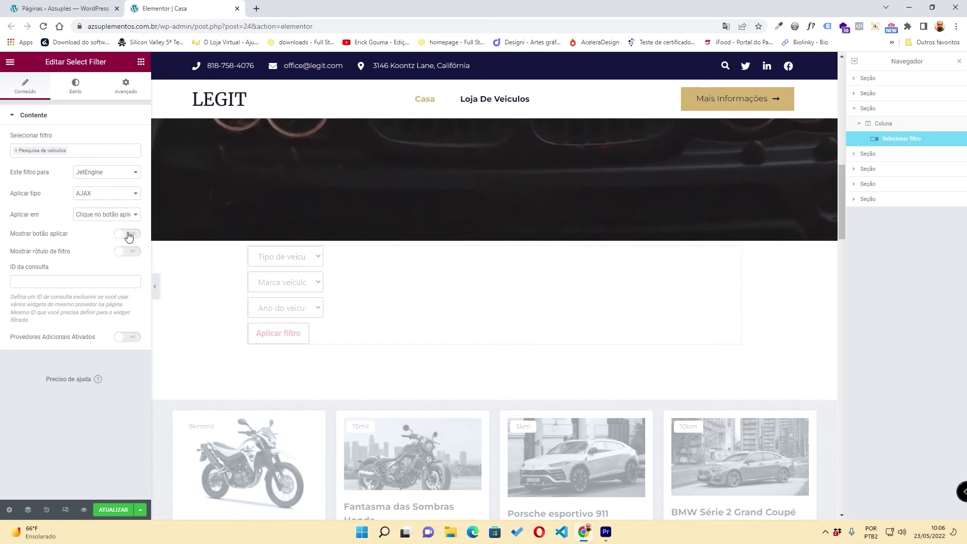
left_click(128, 234)
left_click(129, 235)
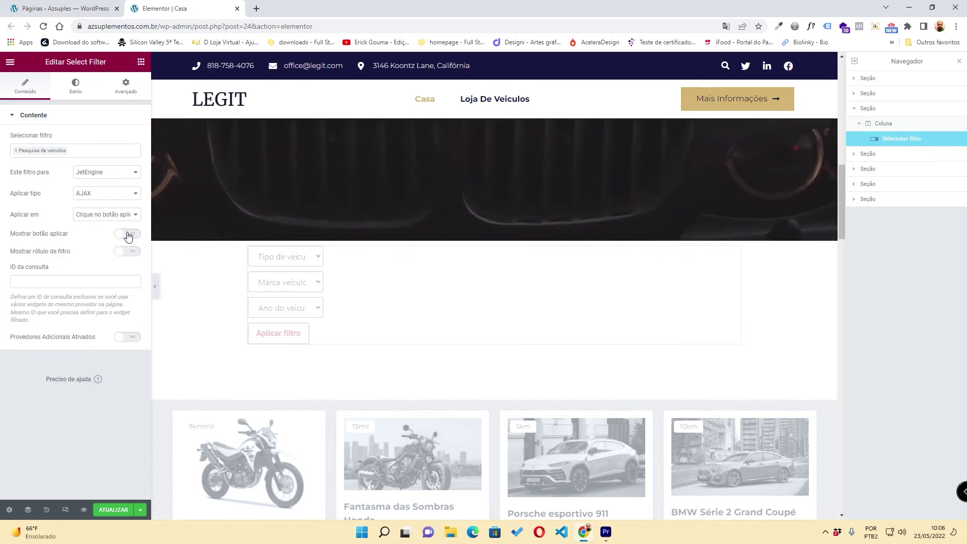
left_click(129, 234)
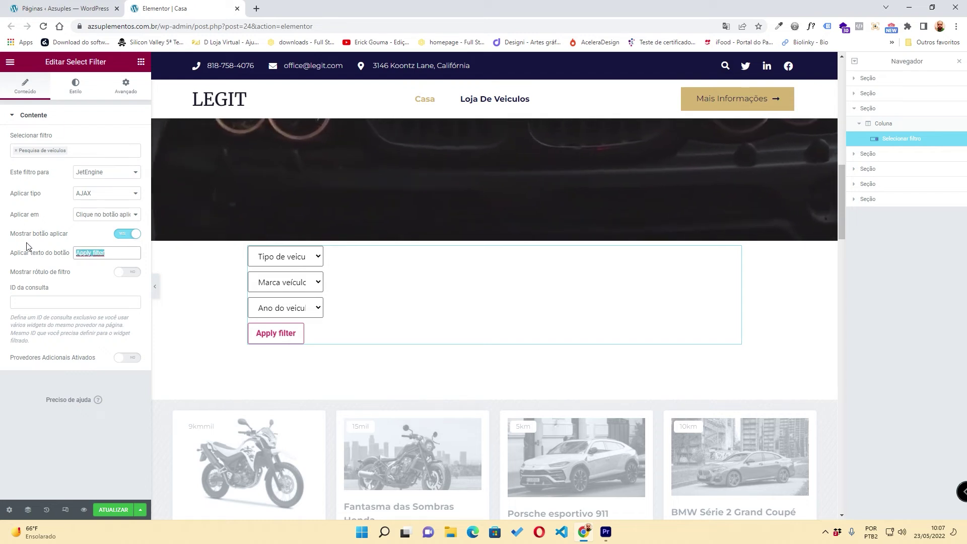
- Set the apply button's text to "Pesquise o veiculo"
type("Pe")
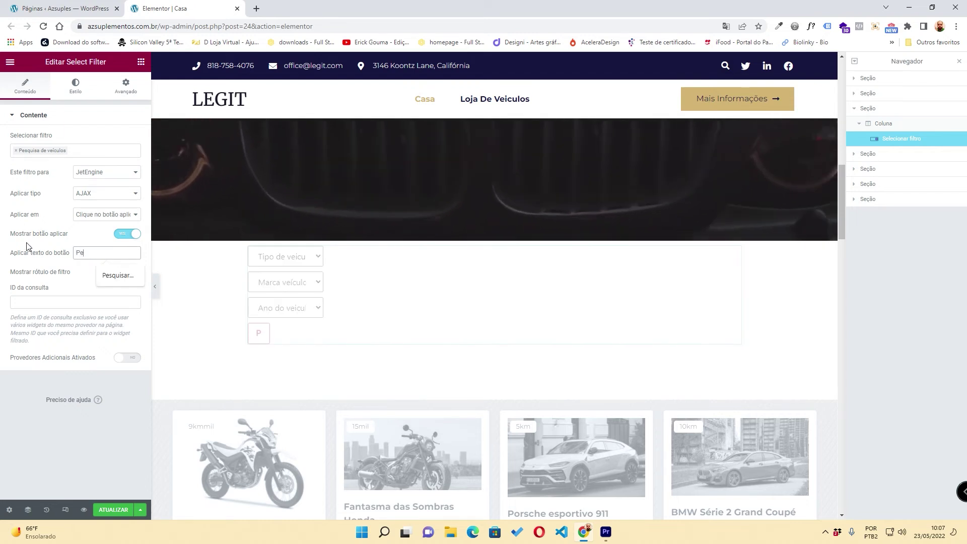
type("squise")
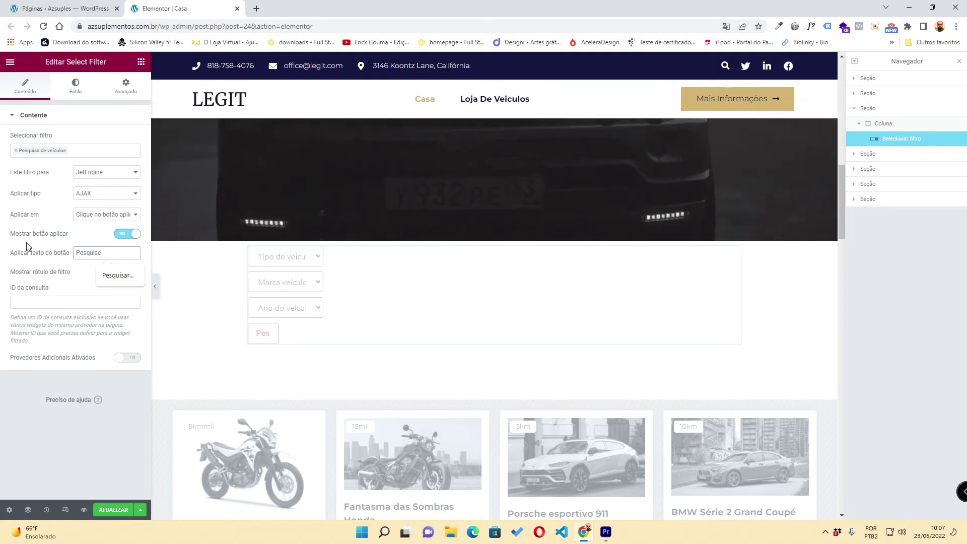
type(" o veiculo")
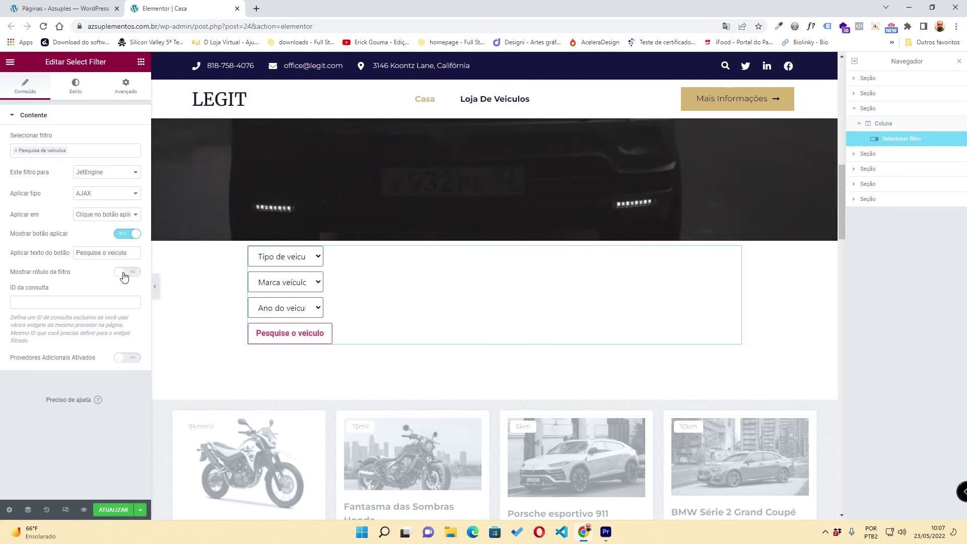
- Try out the filter labels above the three dropdowns and hide them again
left_click(126, 273)
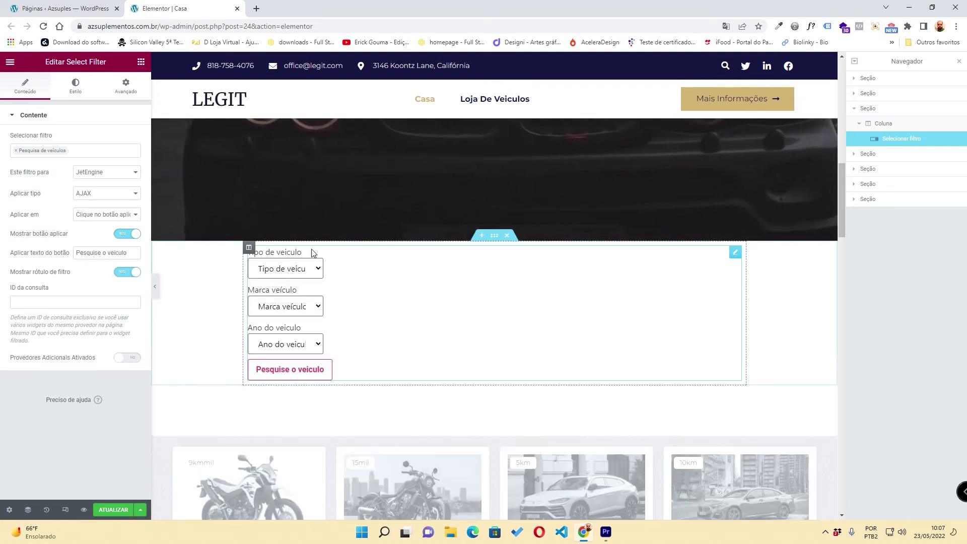
left_click(274, 305)
left_click(273, 306)
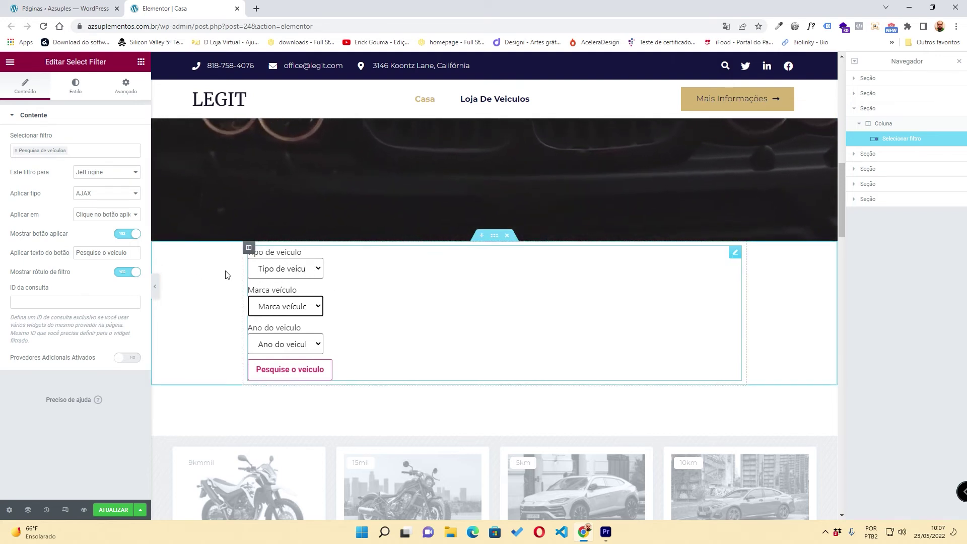
left_click(126, 271)
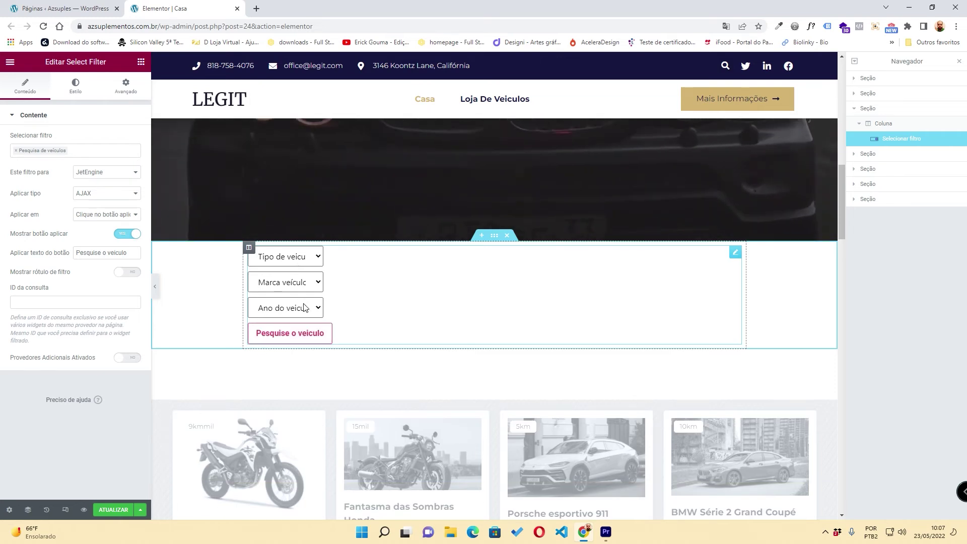
- Check how the brand, type and year dropdowns identify themselves without filter labels
left_click(285, 280)
left_click(283, 268)
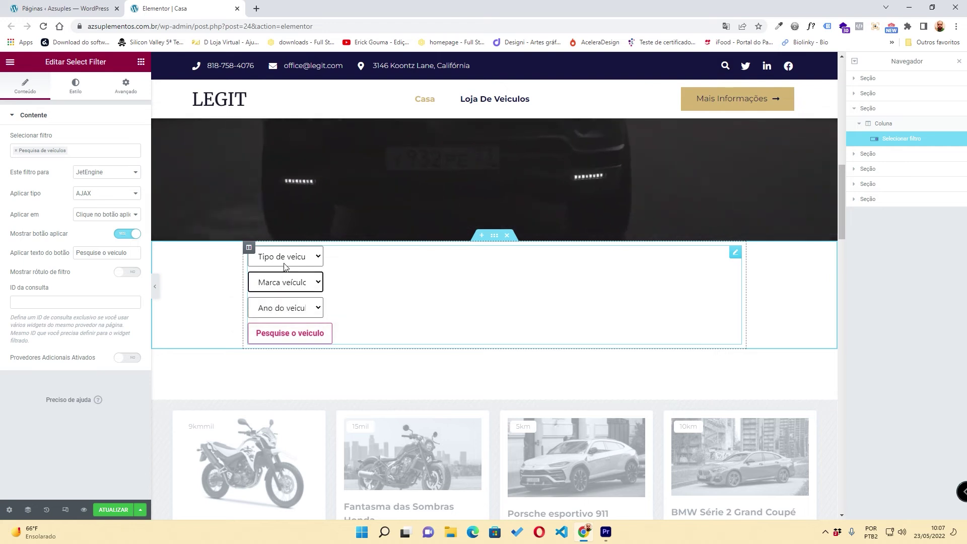
left_click(283, 266)
left_click(294, 263)
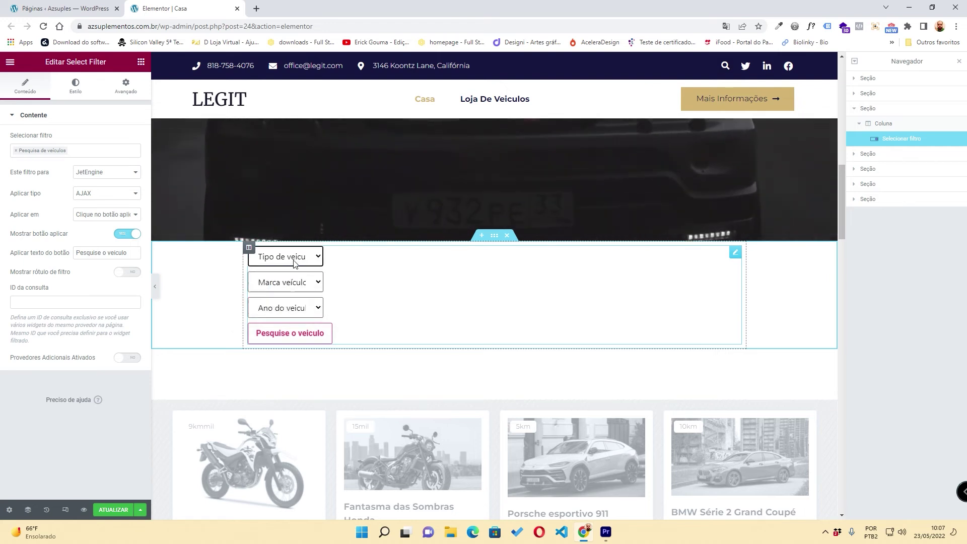
left_click(290, 312)
left_click(283, 308)
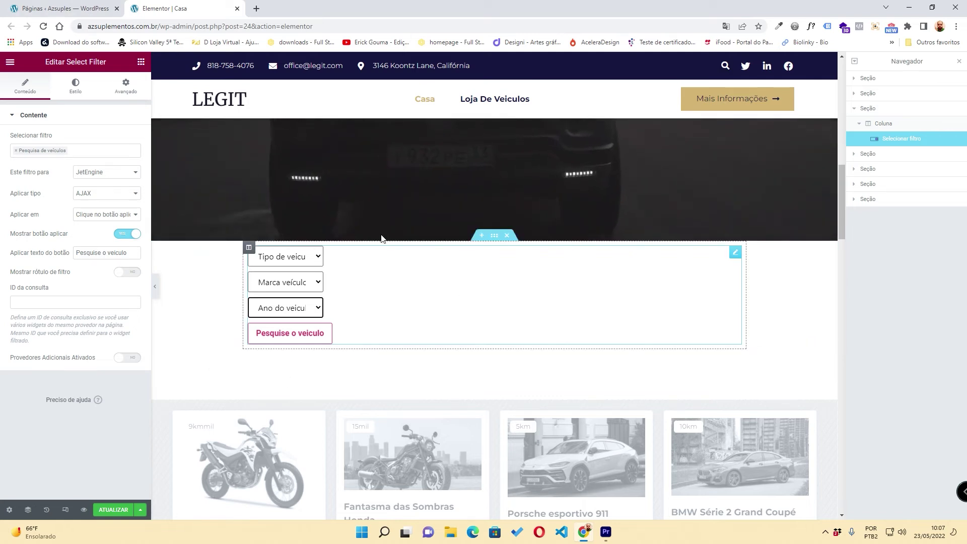
- Compare row and column positions for the grouped filters in the widget's style settings, and keep them in a row (Linha)
left_click(81, 89)
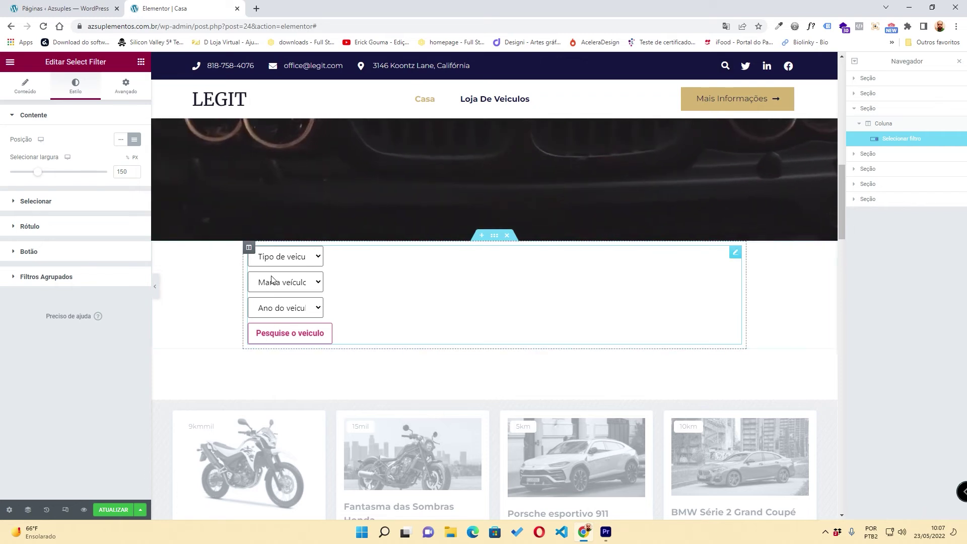
scroll(270, 351, "down", 1)
scroll(270, 353, "down", 1)
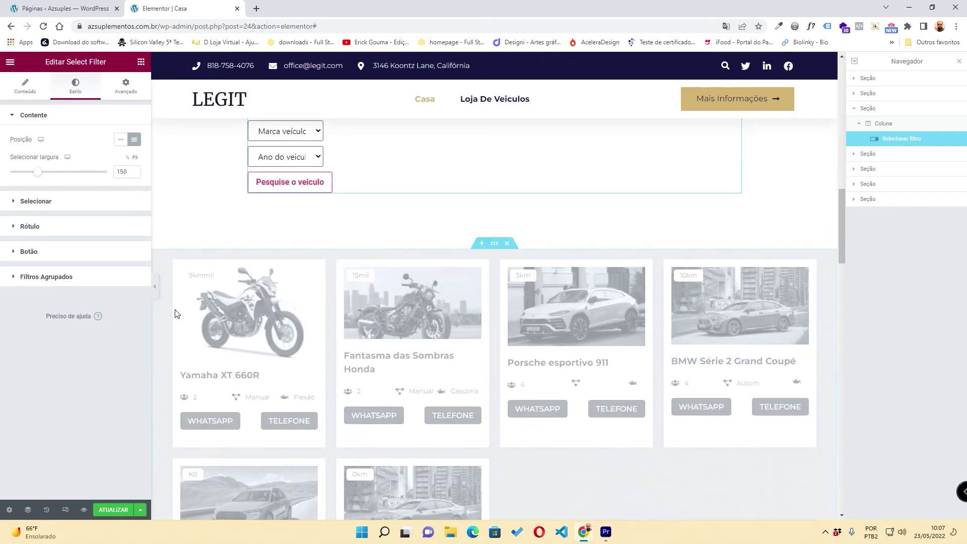
scroll(169, 354, "down", 2)
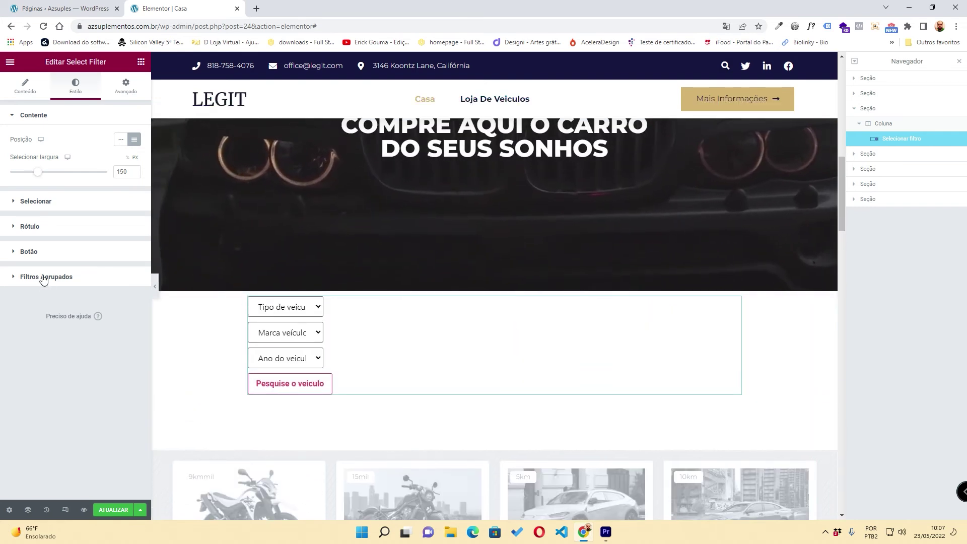
left_click(43, 277)
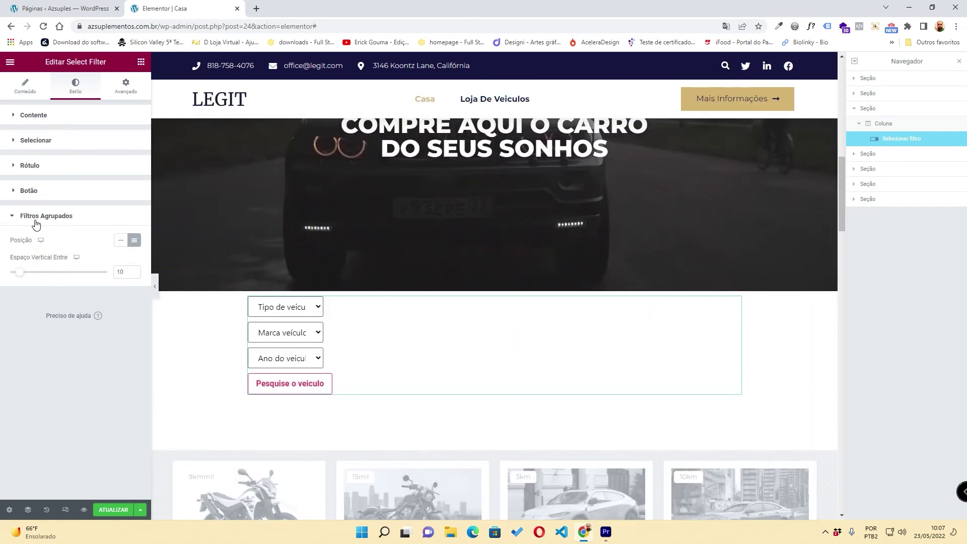
left_click(123, 241)
left_click(135, 242)
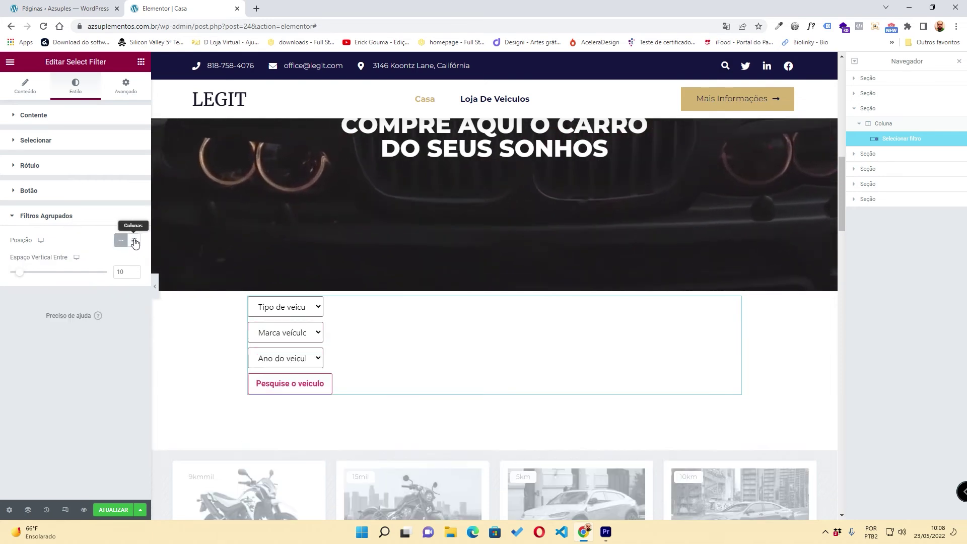
left_click(133, 241)
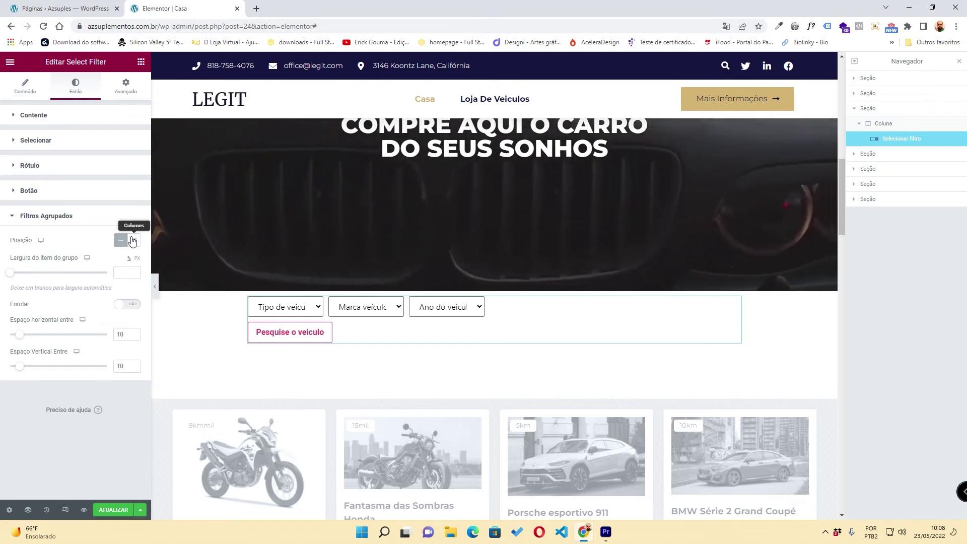
left_click(134, 241)
left_click(121, 240)
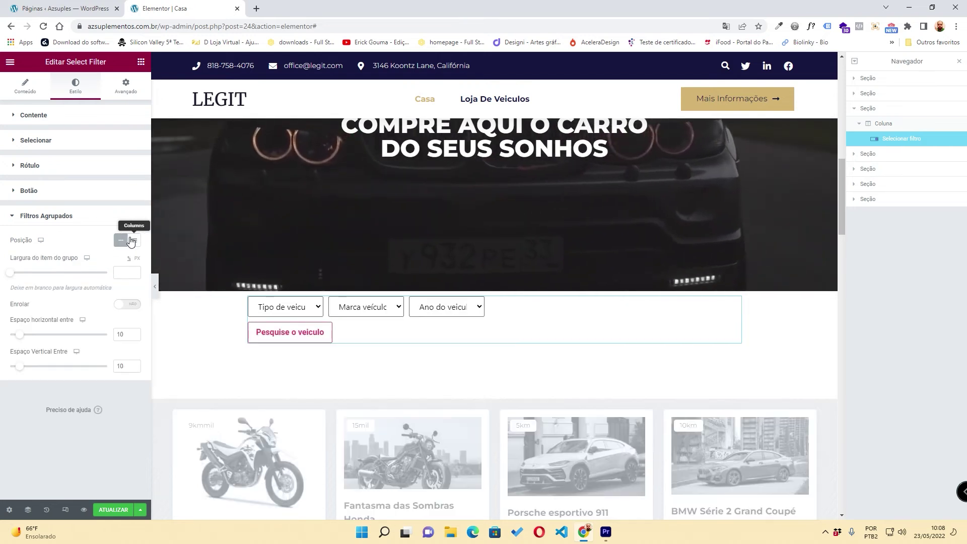
left_click(132, 241)
left_click(121, 239)
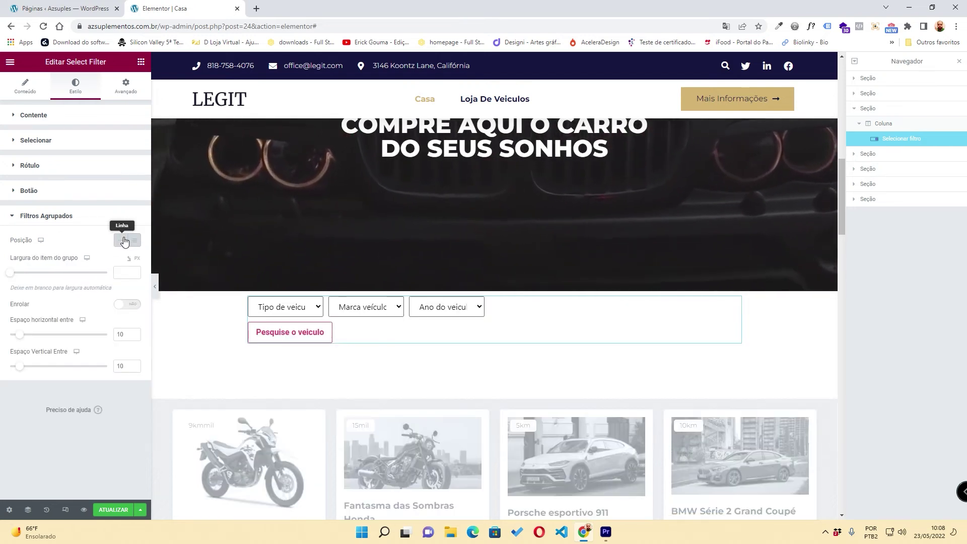
left_click(134, 241)
left_click(121, 240)
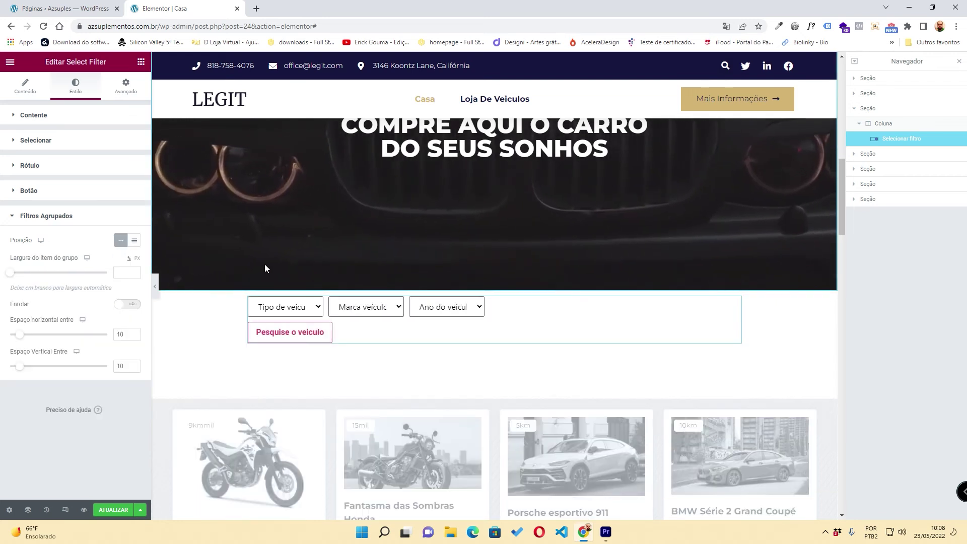
- Set the dropdowns' select width to 260 px and the grouped filters' item width to 24%
scroll(298, 248, "up", 1)
scroll(298, 252, "up", 2)
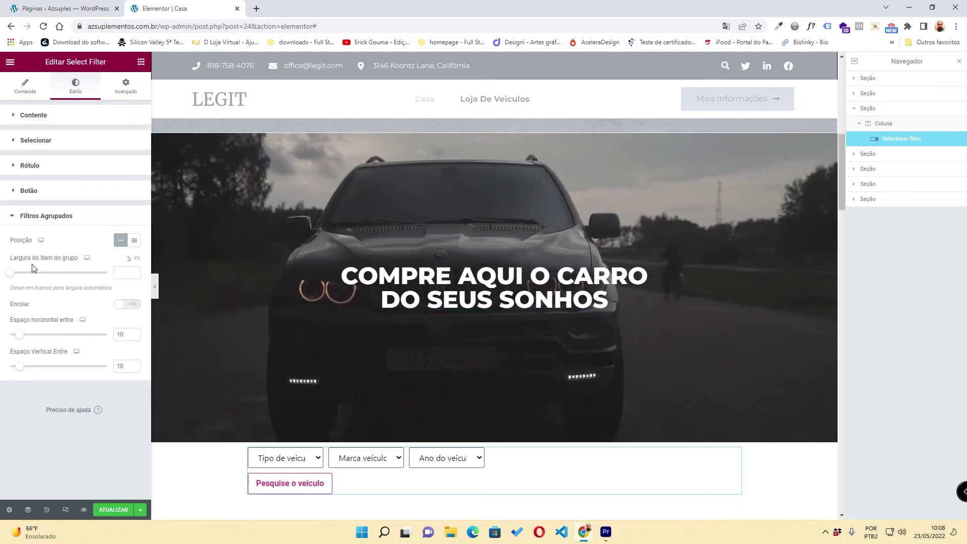
scroll(162, 250, "down", 2)
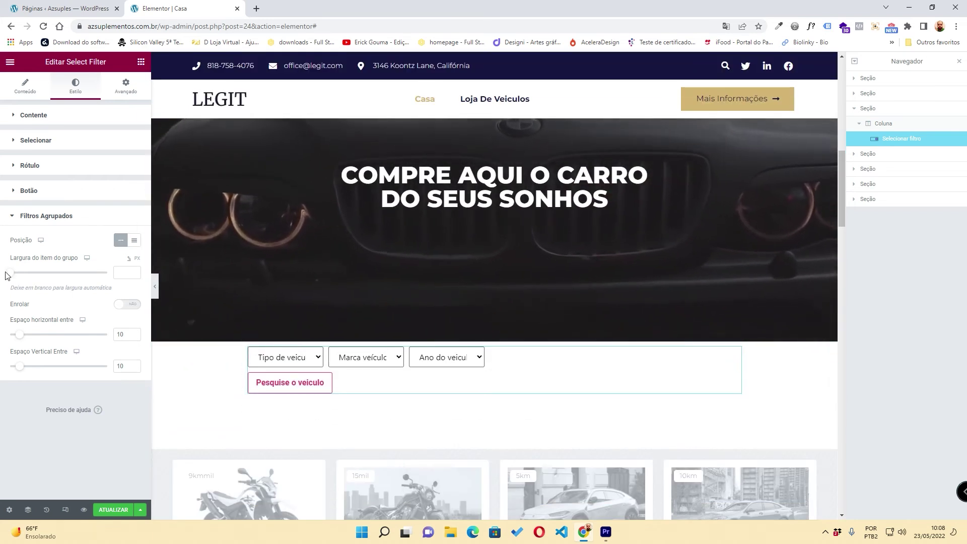
mouse_move(12, 275)
left_mouse_down()
mouse_move(49, 277)
mouse_move(21, 277)
left_mouse_up()
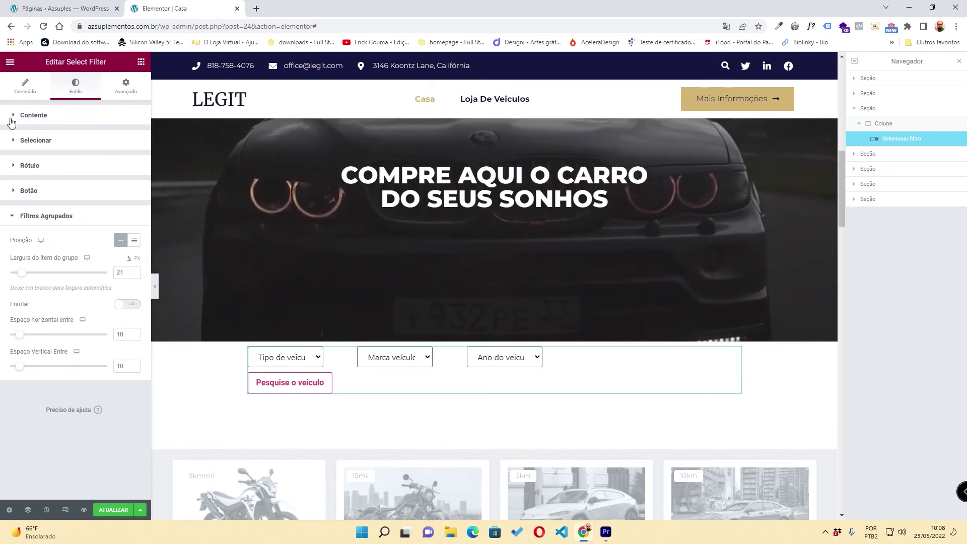
left_click(16, 114)
left_click_drag(39, 175, 70, 176)
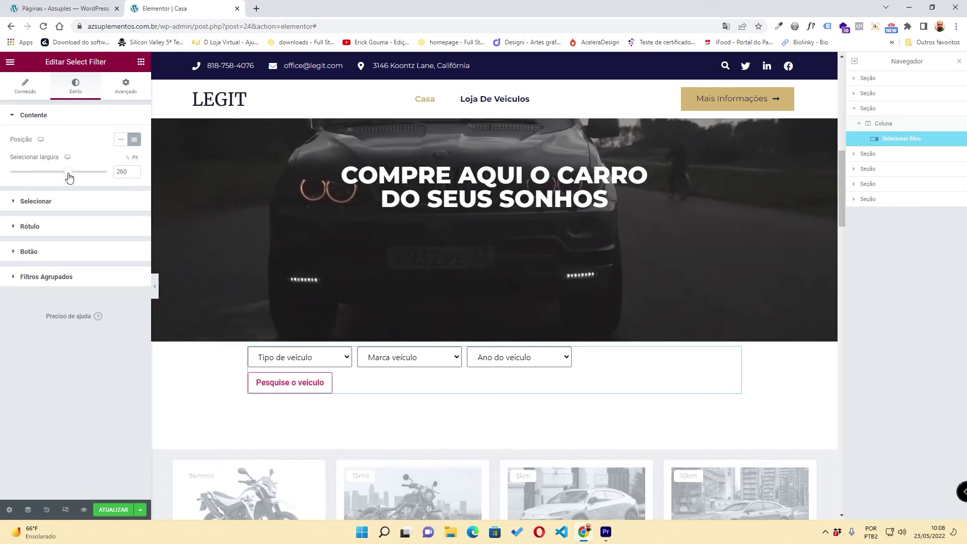
left_click(16, 277)
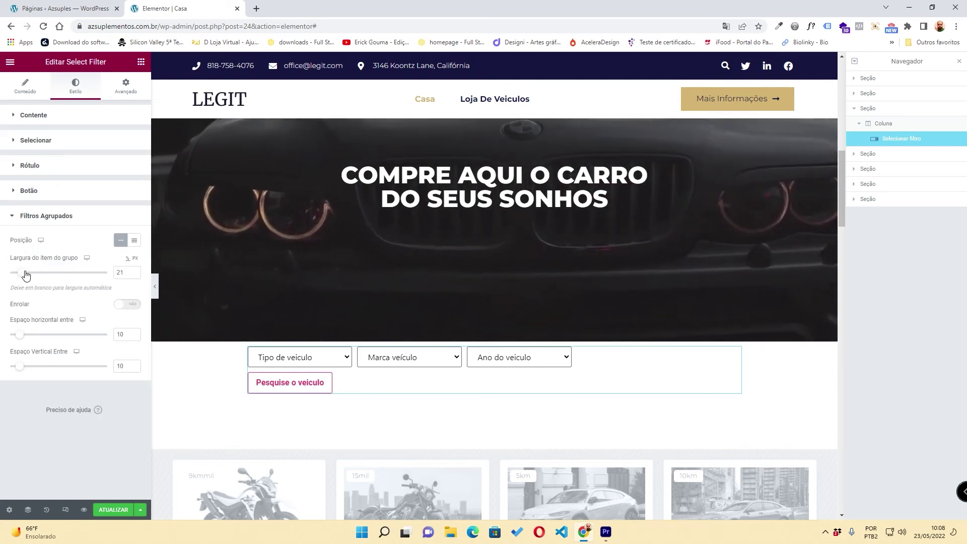
left_click_drag(24, 273, 27, 277)
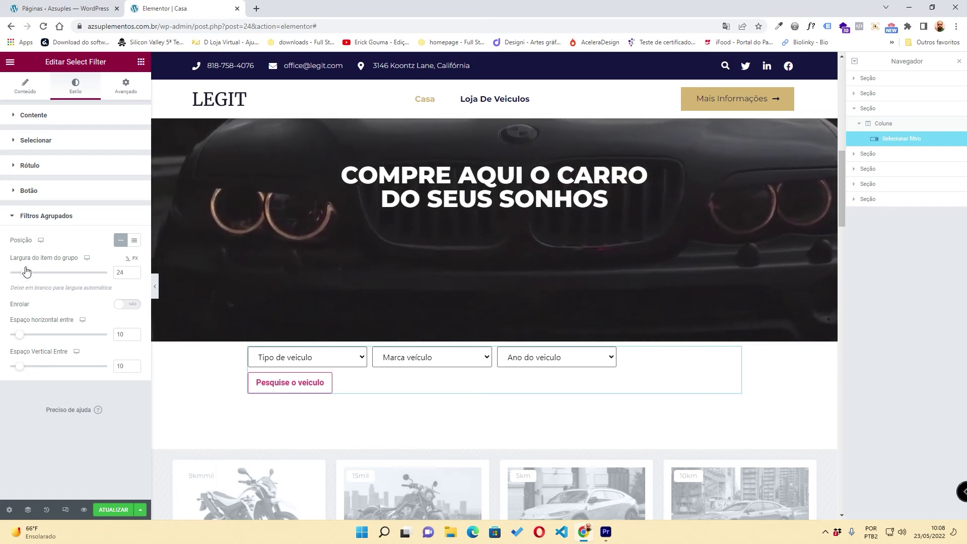
- Try the alignment options for the "Pesquise o veiculo" button and align it right
left_click(16, 191)
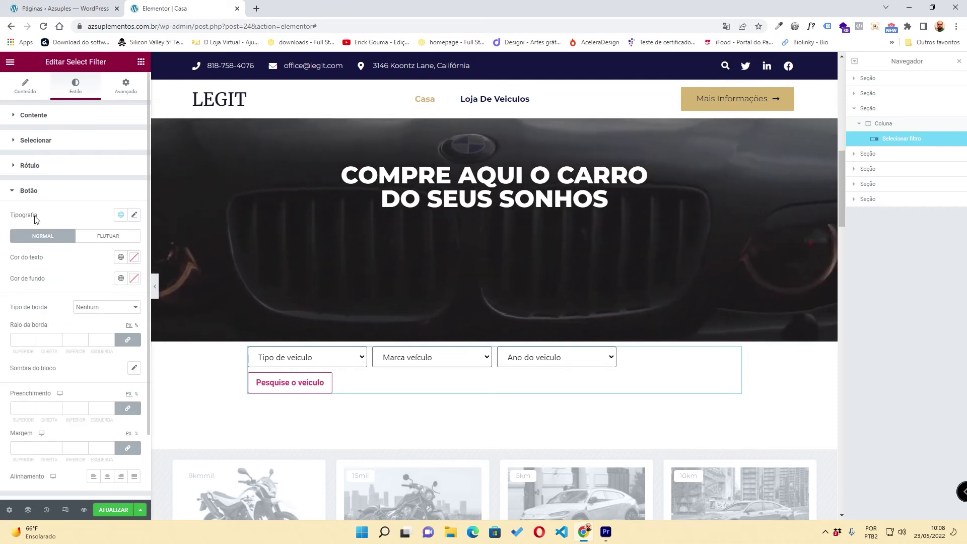
scroll(73, 329, "down", 2)
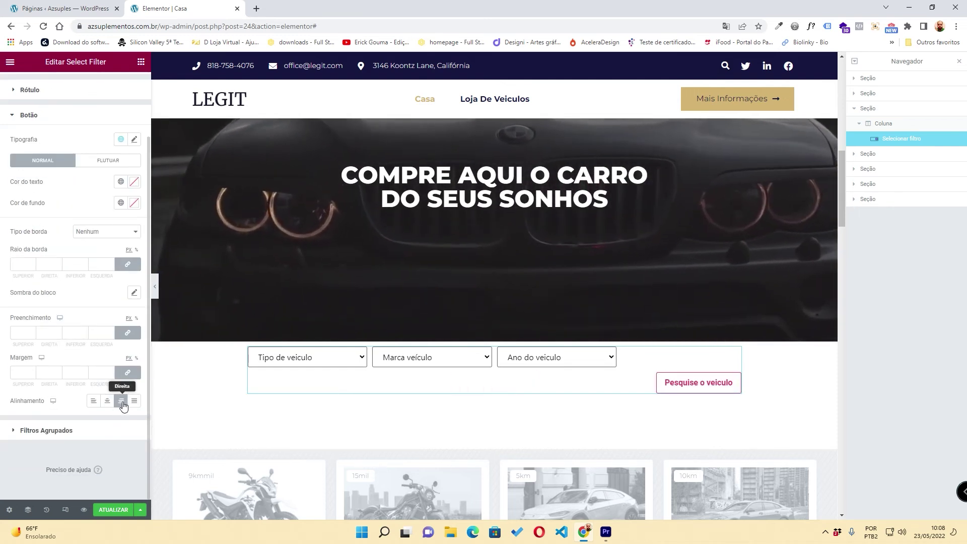
left_click(107, 401)
left_click(94, 402)
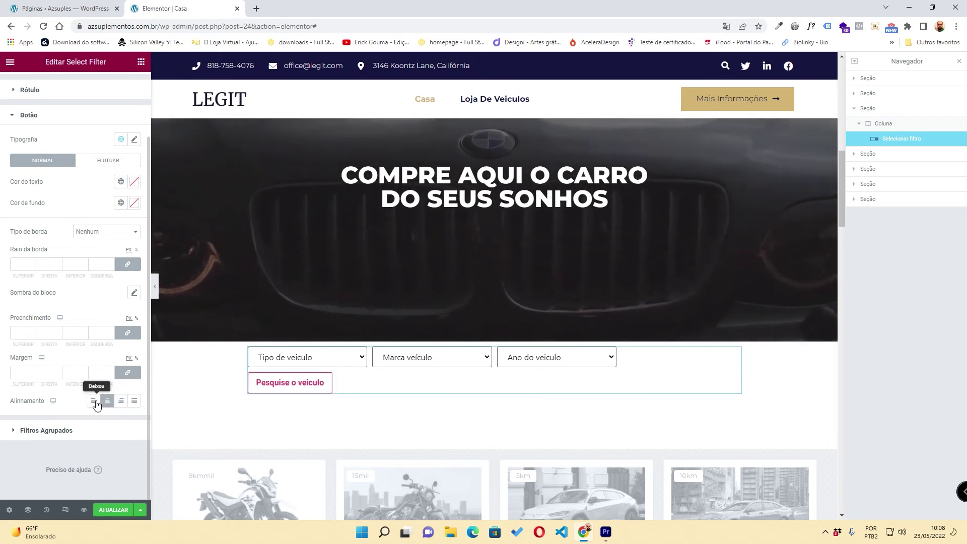
left_click(108, 402)
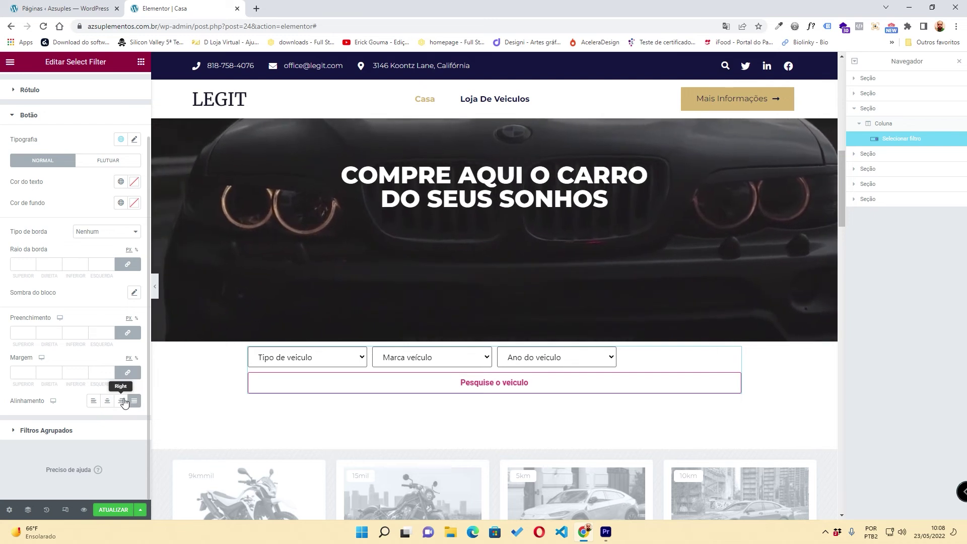
left_click(123, 400)
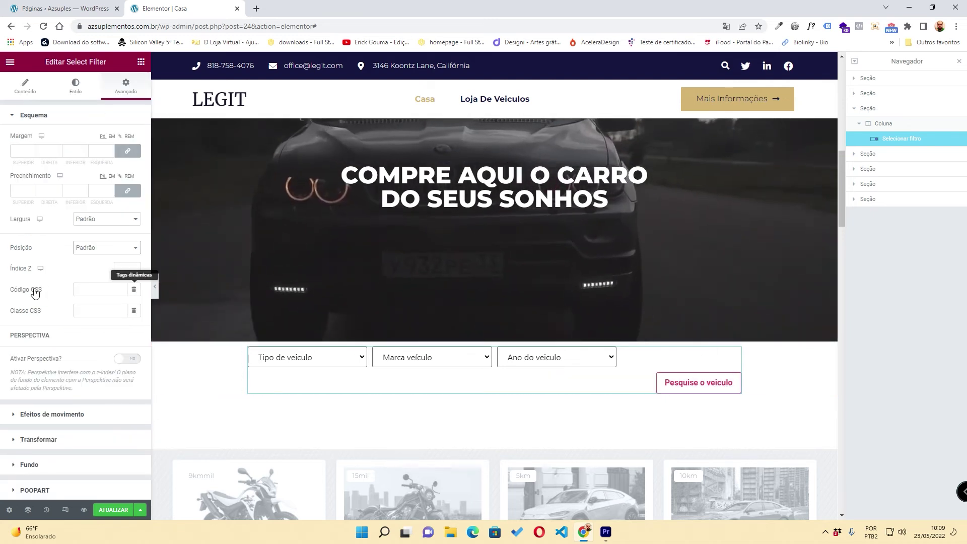
- Unlink the search button's margin values and set its top margin to -42 px, level with the dropdowns
left_click(75, 88)
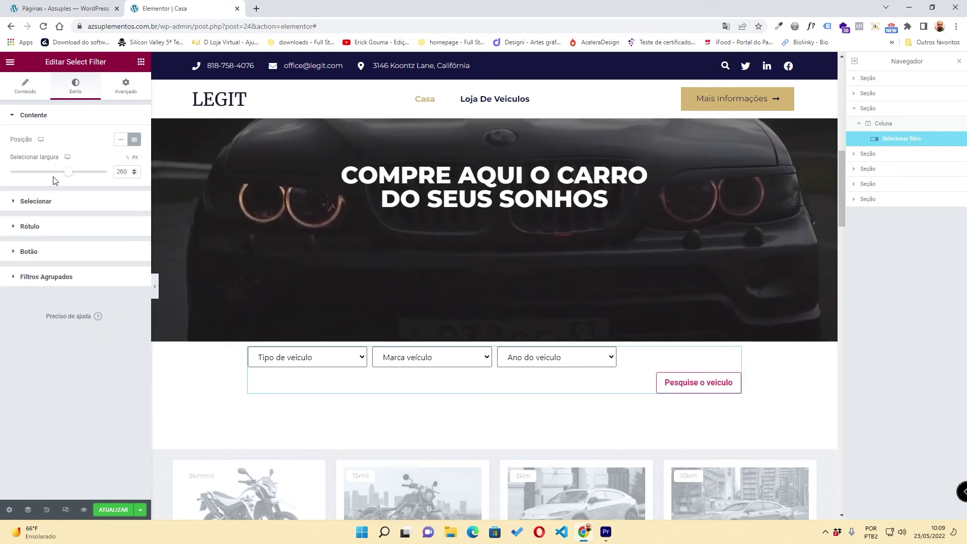
left_click(12, 254)
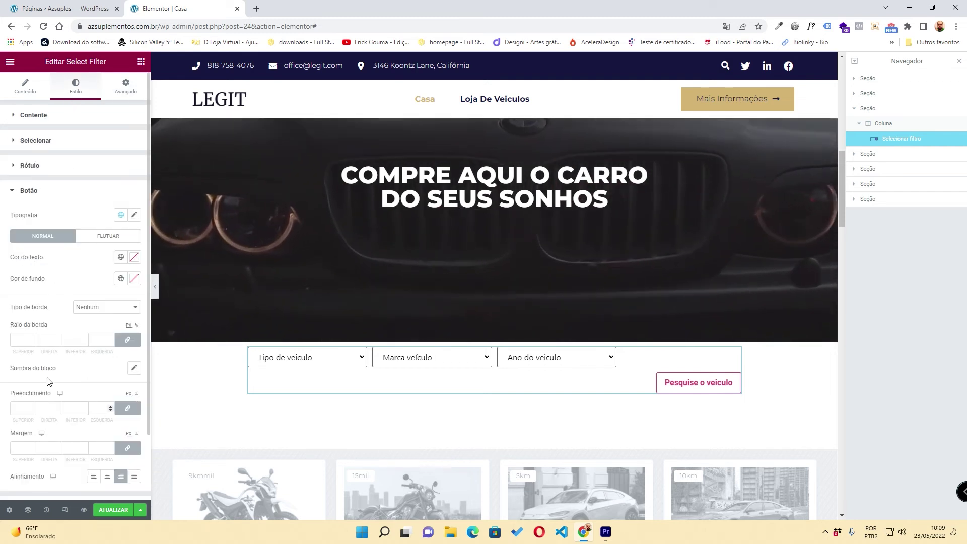
left_click(127, 447)
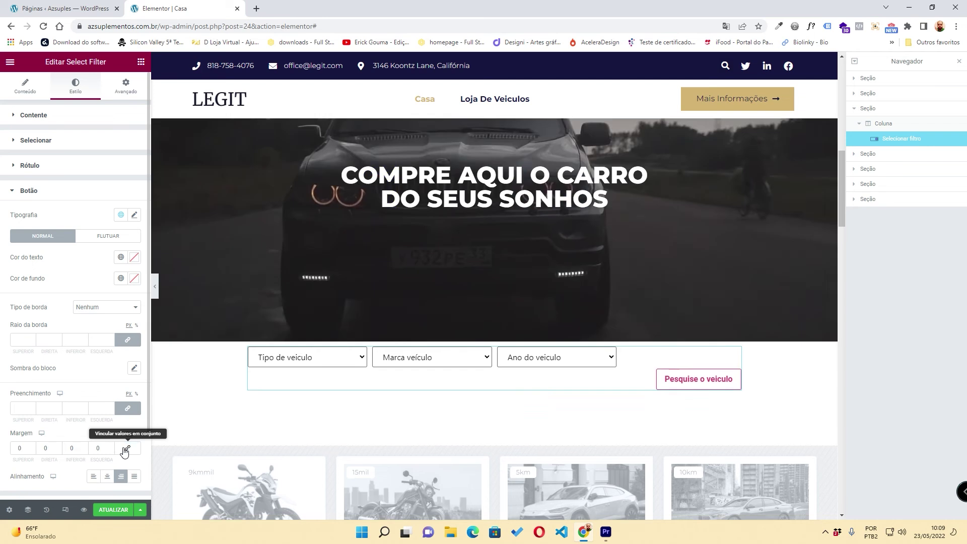
left_click(31, 451)
left_click_drag(31, 451, 31, 451)
left_click(31, 451)
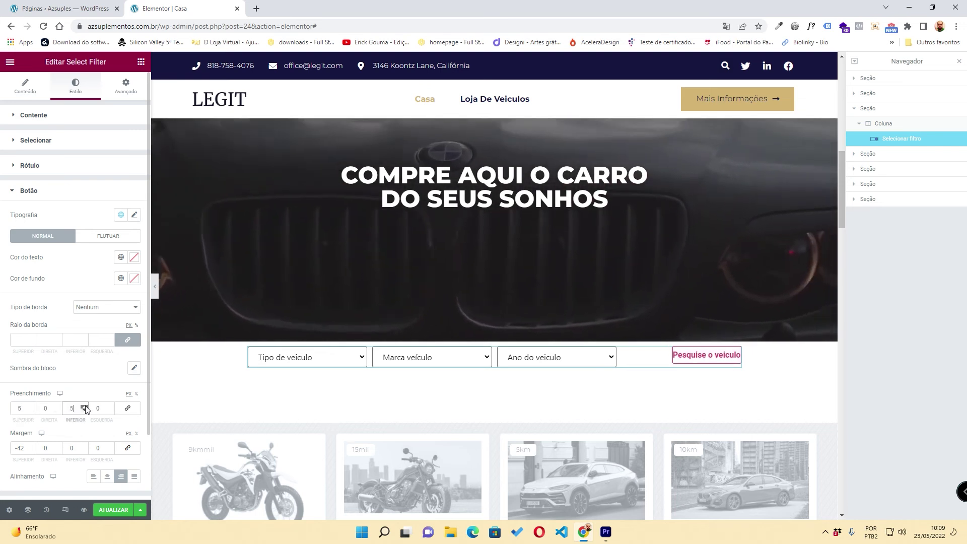
- Set the search button's padding to 8 px at top and bottom and 20 px on both sides
left_click(85, 406)
left_click(85, 405)
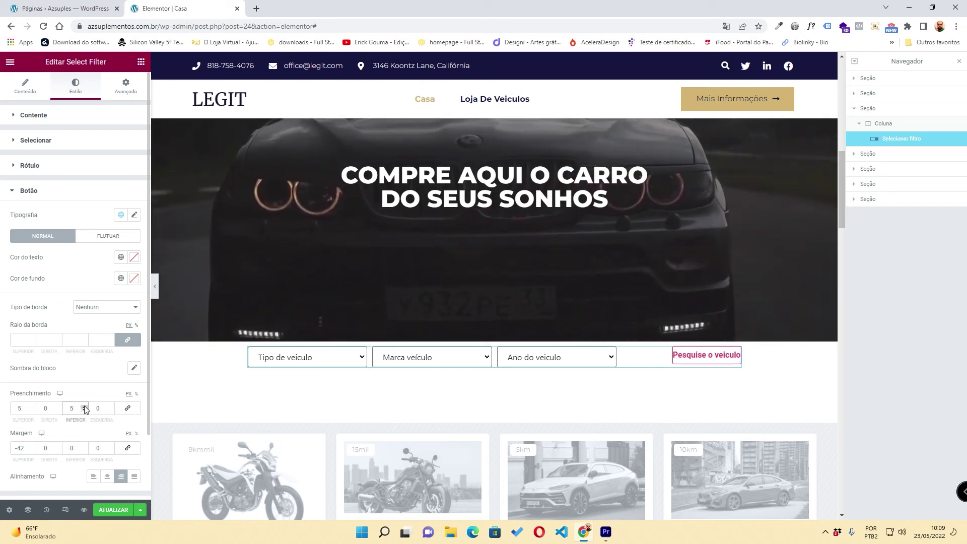
left_click(85, 405)
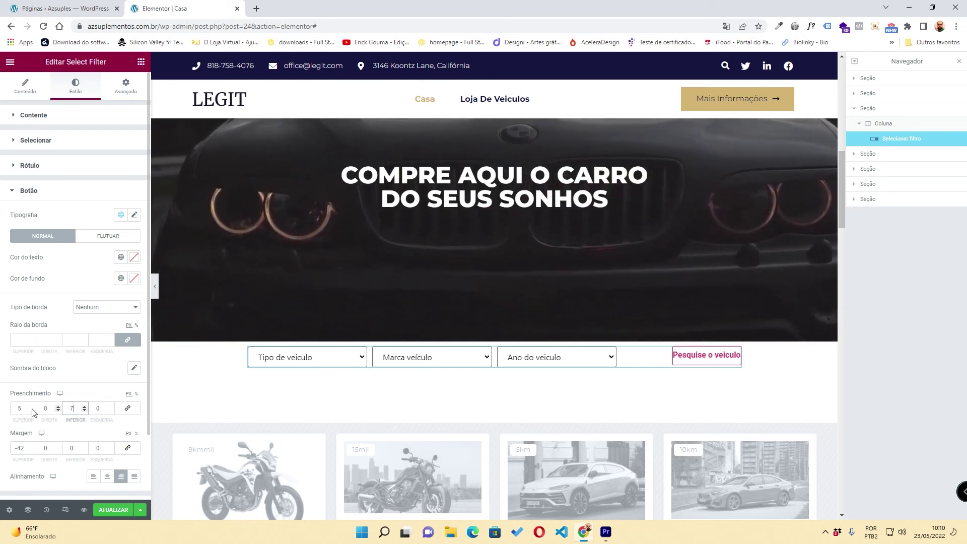
type("8")
key("Tab")
type("20")
key("Tab")
type("8")
key("Tab")
type("2")
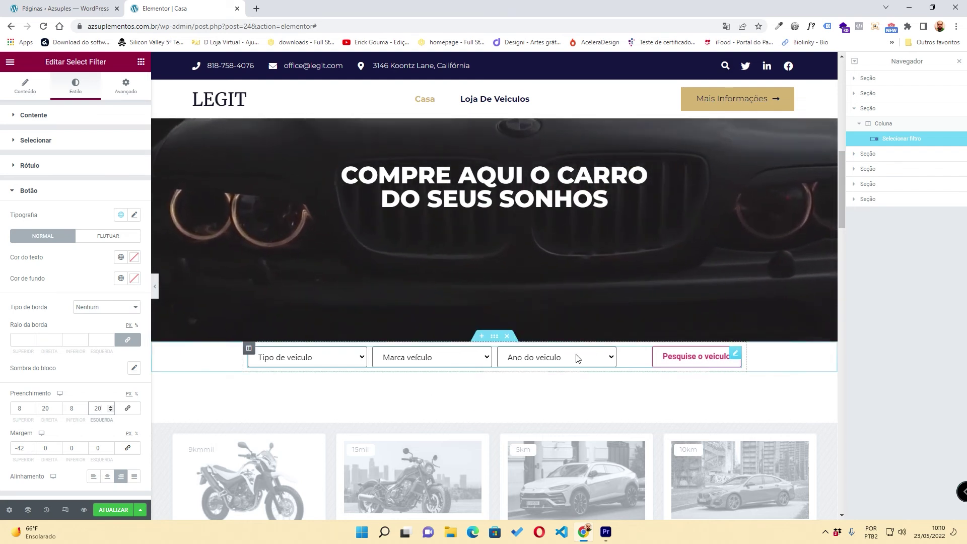
- Check the filter section's layout settings and the choices offered by the year, brand and type dropdowns
left_click(495, 341)
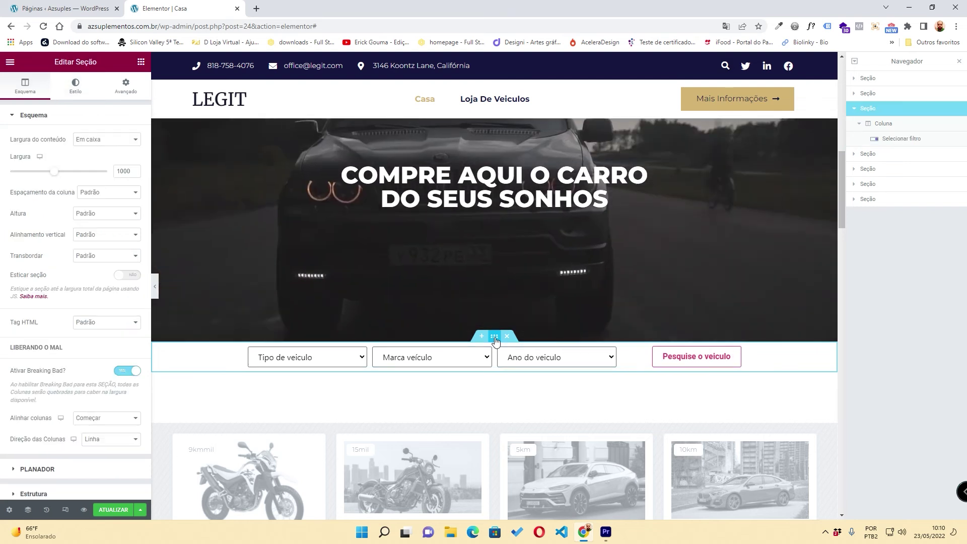
left_click(534, 357)
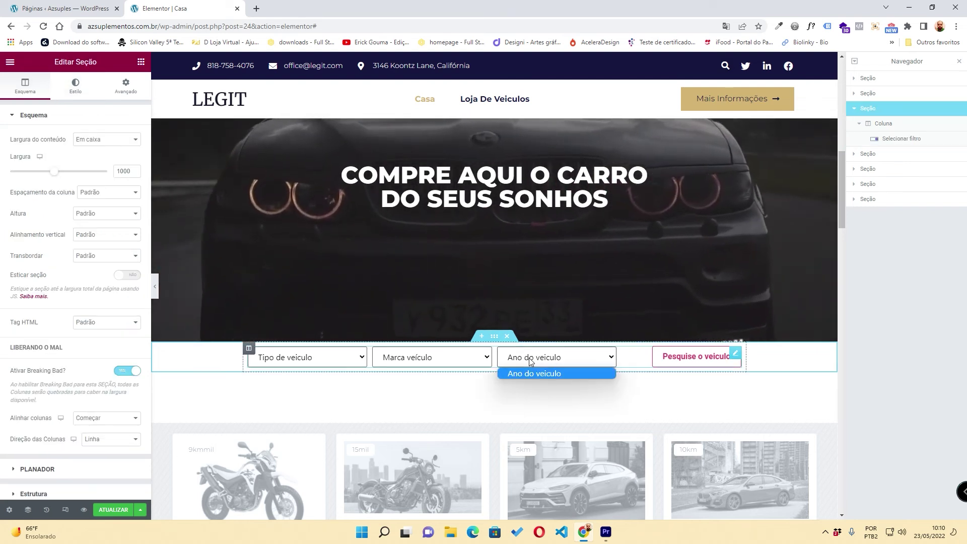
left_click(481, 358)
left_click(393, 361)
left_click(322, 357)
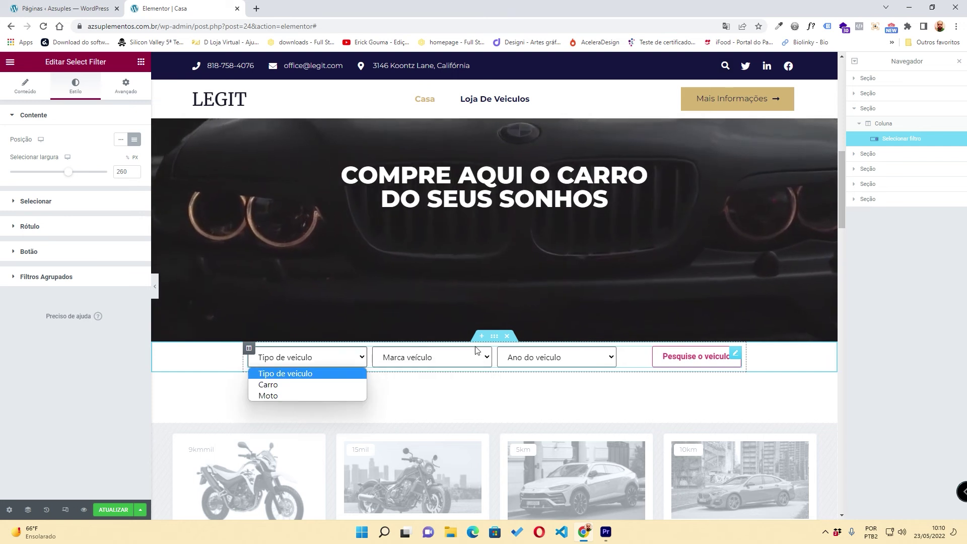
left_click(494, 337)
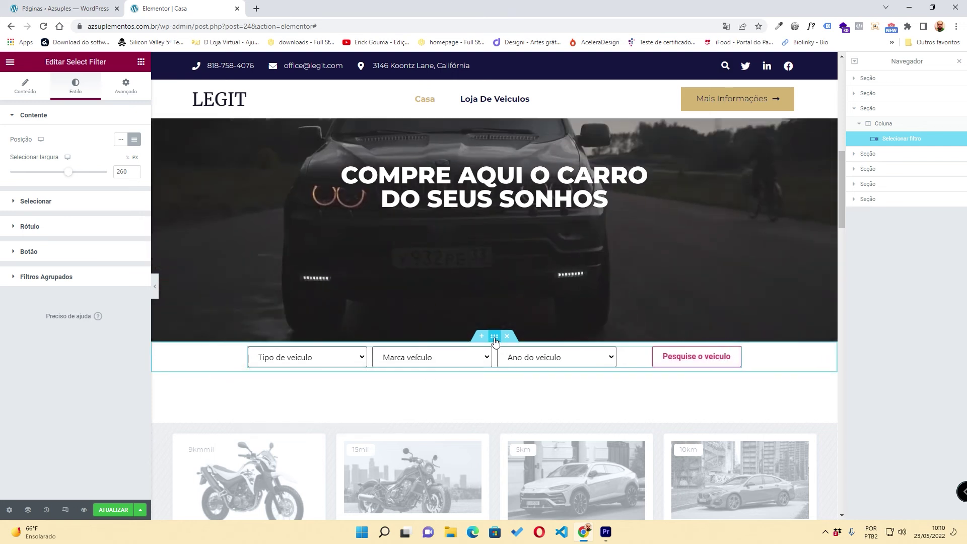
- Set the search button's text colour to the global White and its background colour to the global Botão purple
left_click(735, 354)
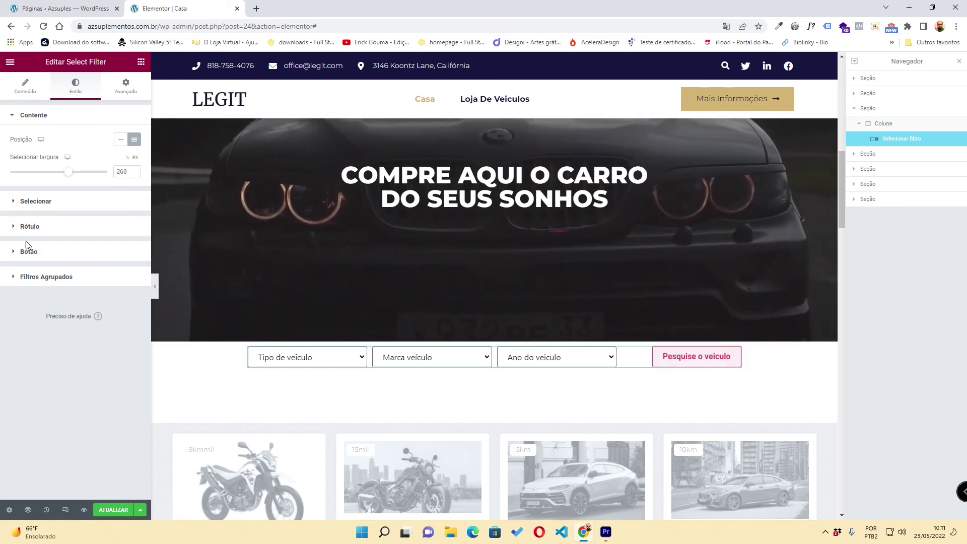
left_click(6, 256)
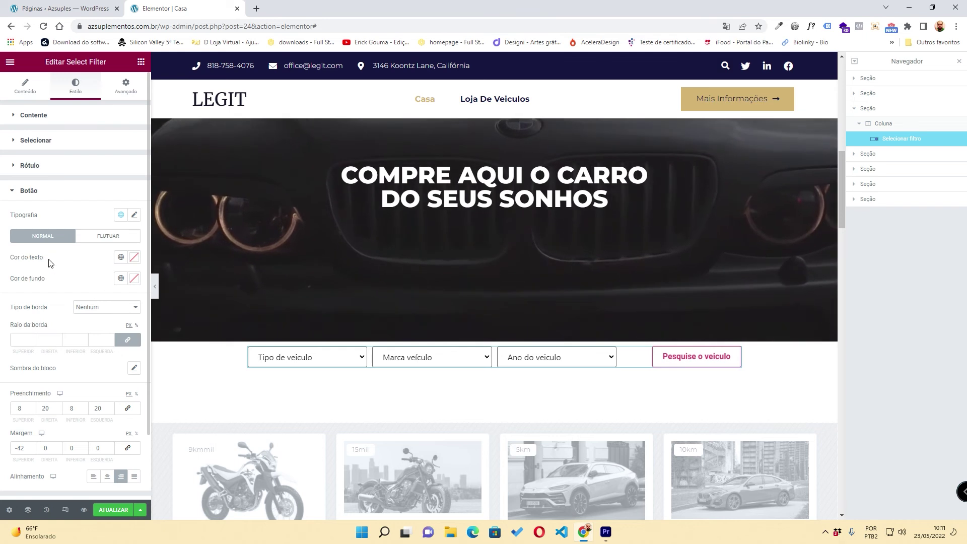
left_click(121, 256)
left_click(68, 391)
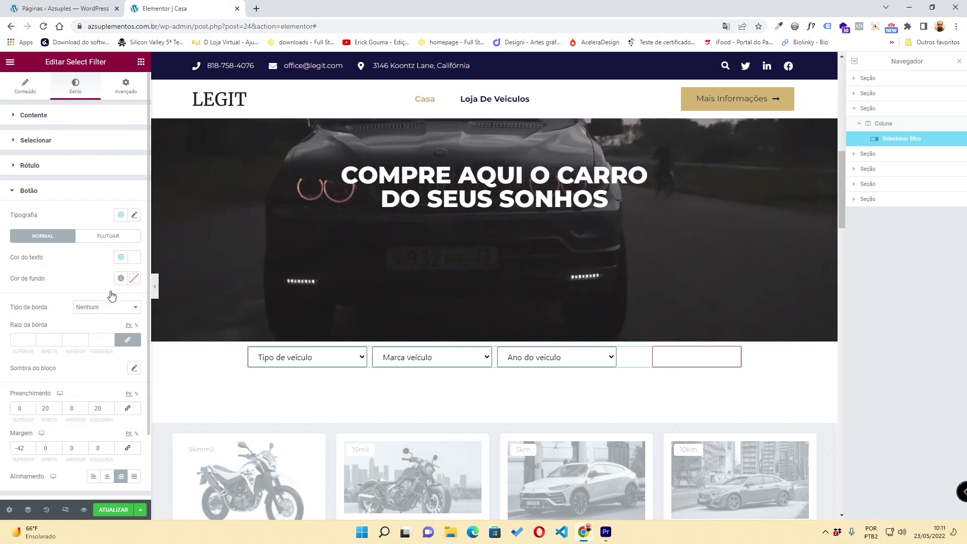
left_click(121, 278)
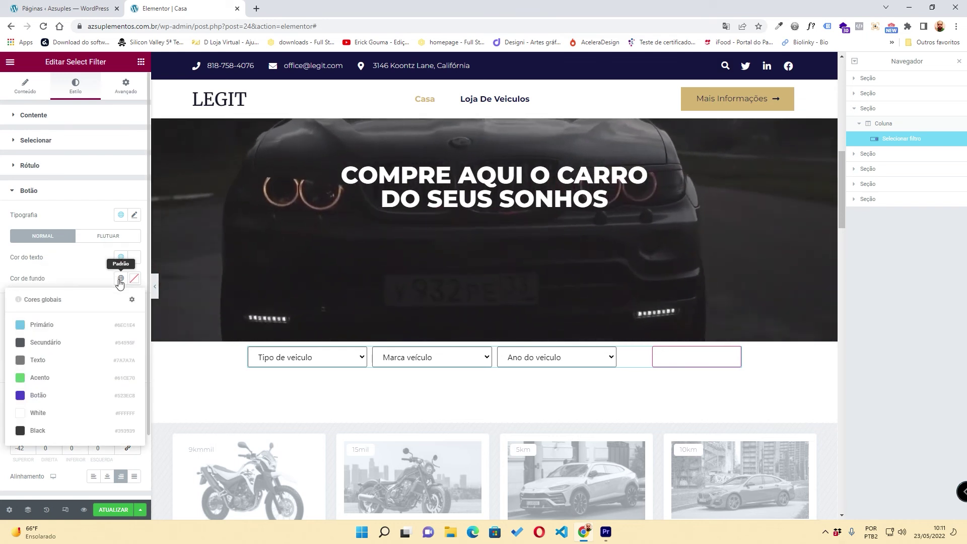
left_click(61, 399)
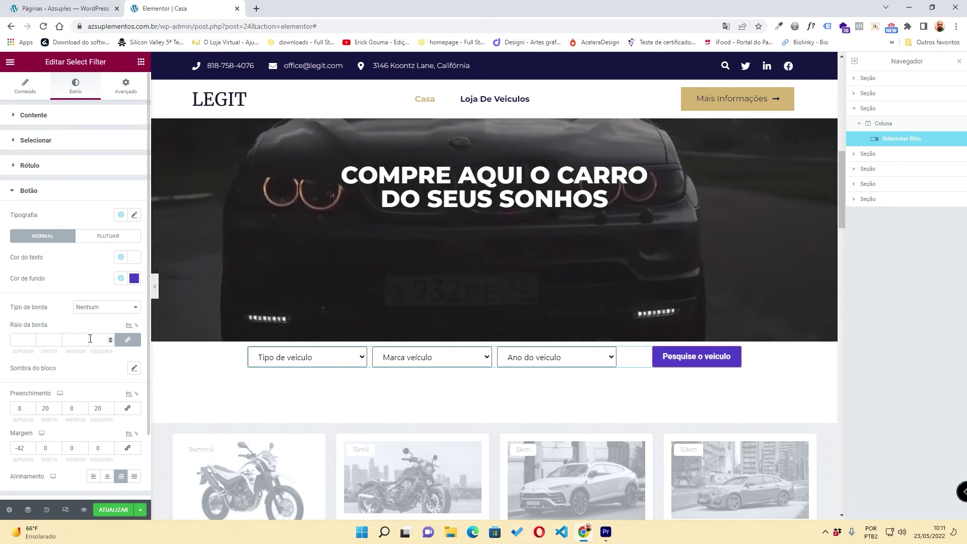
- Give the search button a 5 px border radius on all corners and a solid border in the global white
left_click(31, 339)
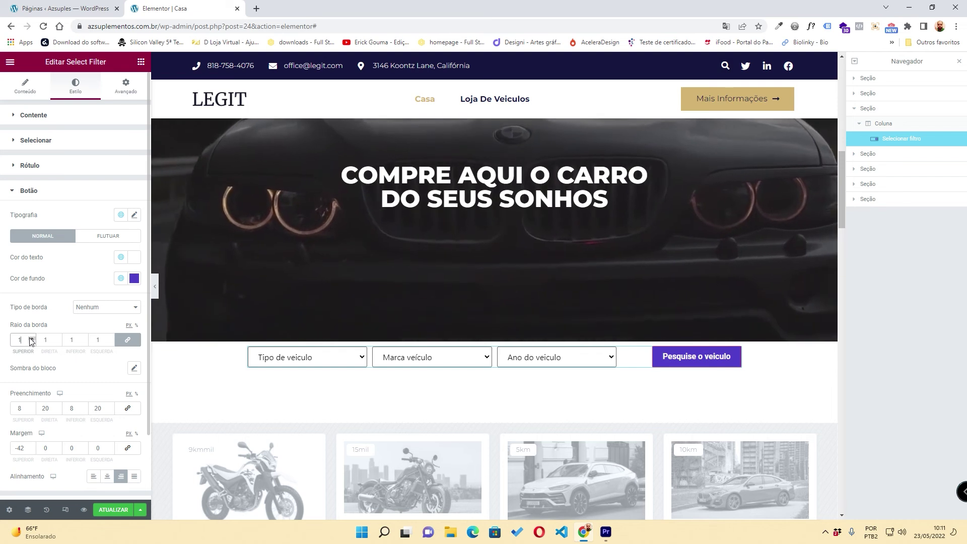
left_click(93, 307)
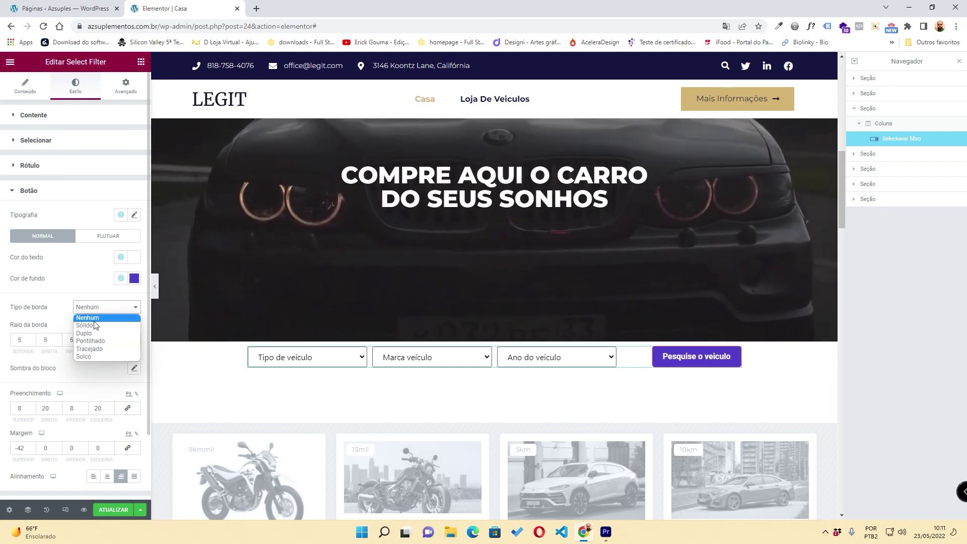
left_click(96, 327)
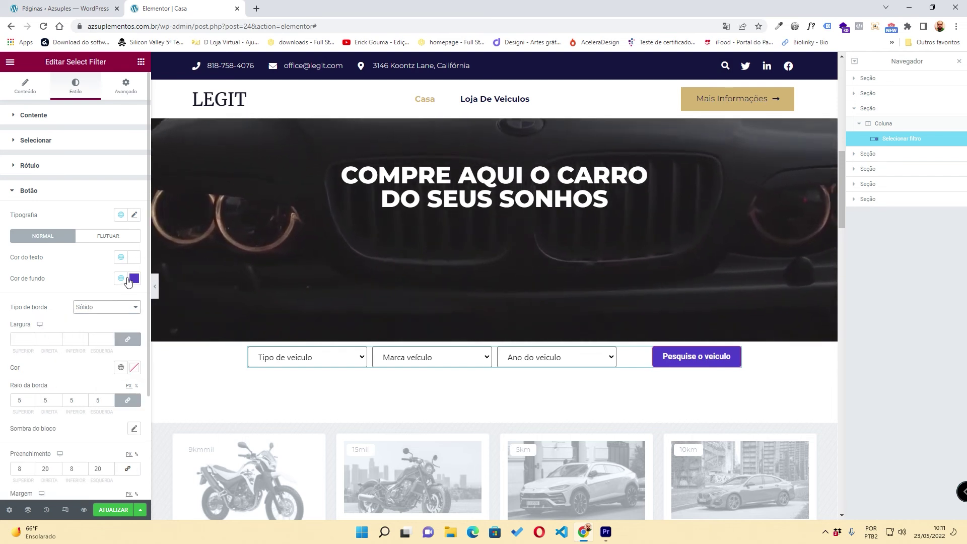
left_click(121, 369)
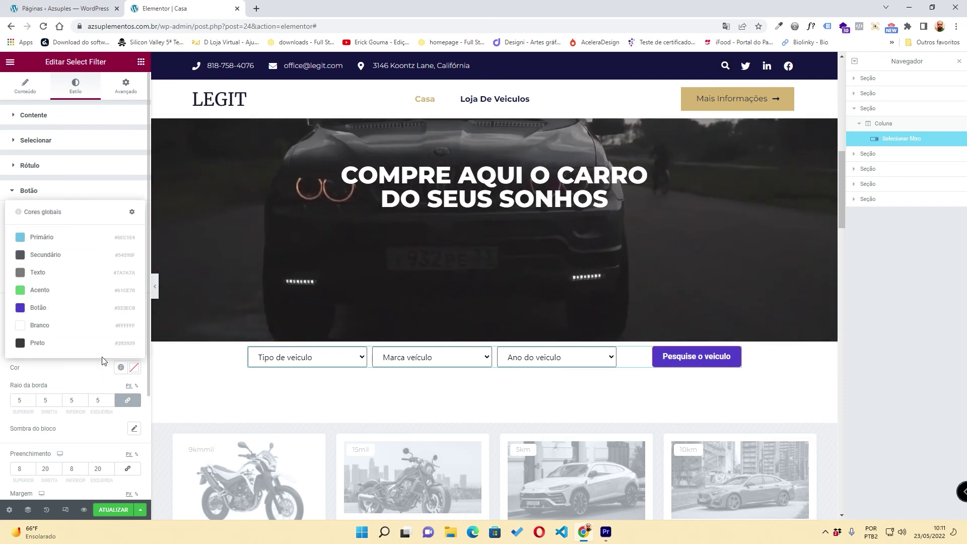
left_click(56, 328)
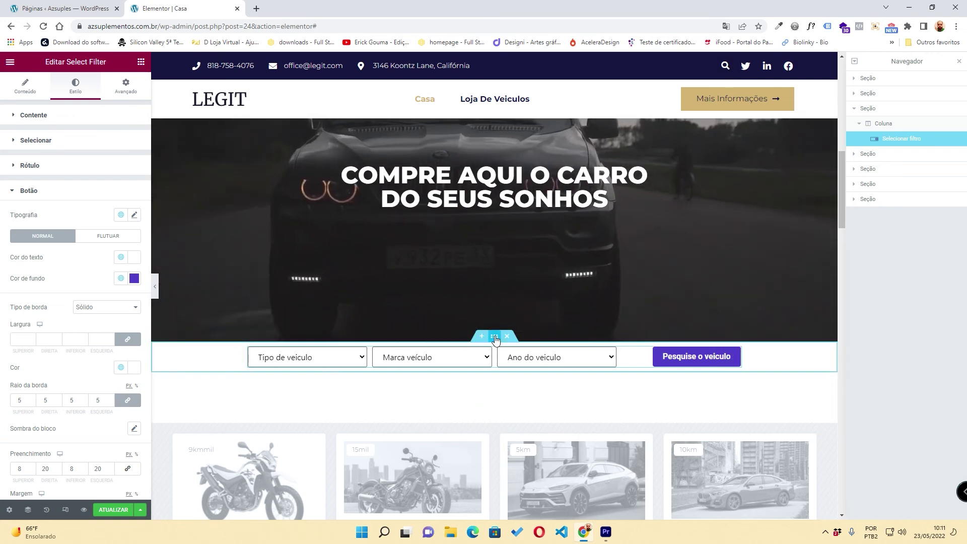
- Raise the filter section over the hero video with a -63 px top margin and give its column a classic white background
left_click(495, 339)
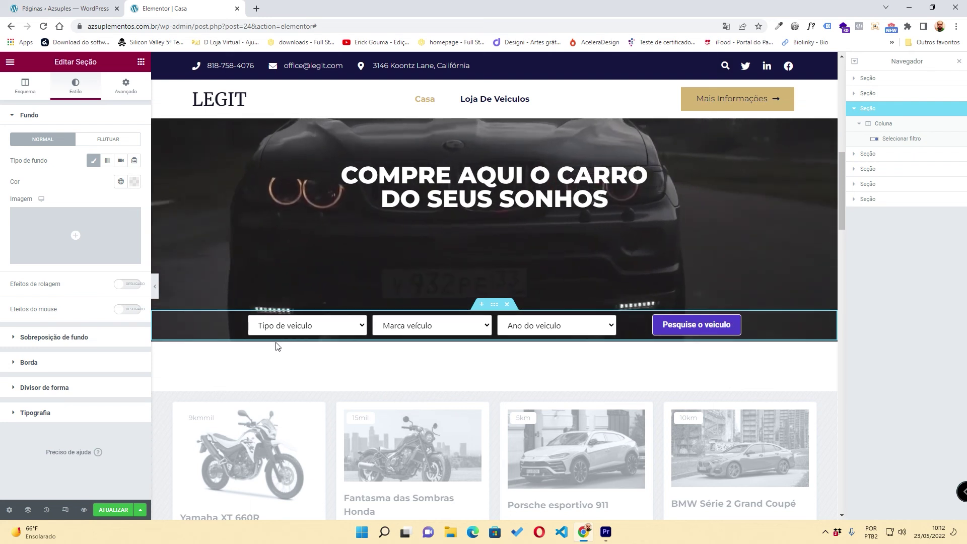
left_click(248, 317)
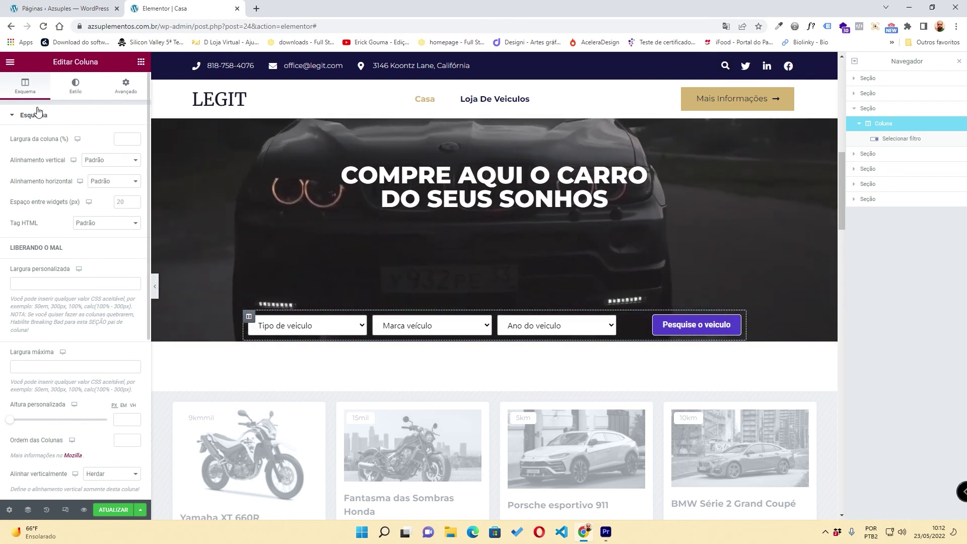
left_click(76, 86)
left_click(107, 160)
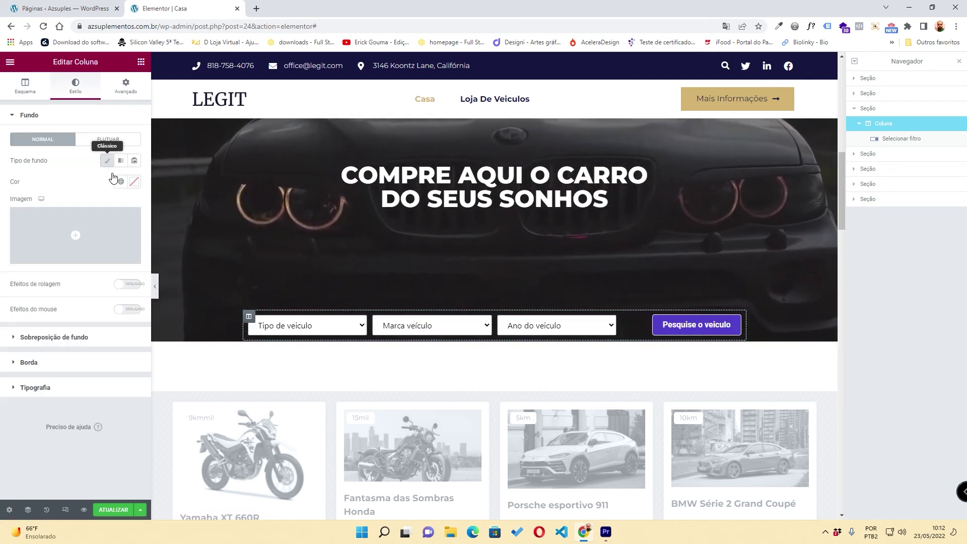
- Try 18 px padding on all sides of the filter section and clear it
left_click(493, 307)
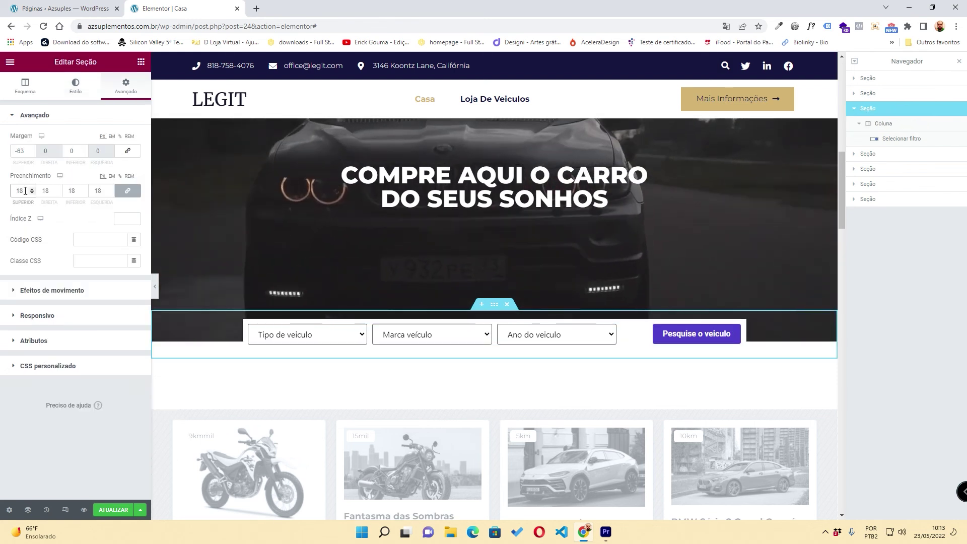
key("BackSpace")
key("BackSpace")
- Set the padding of the column holding the filter to 30 px on all sides
mouse_move(249, 316)
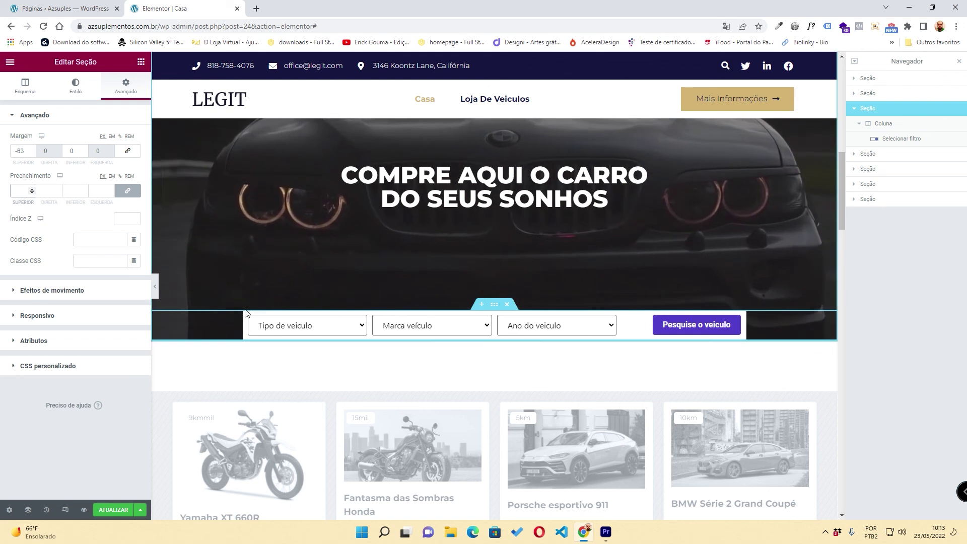
left_click(249, 317)
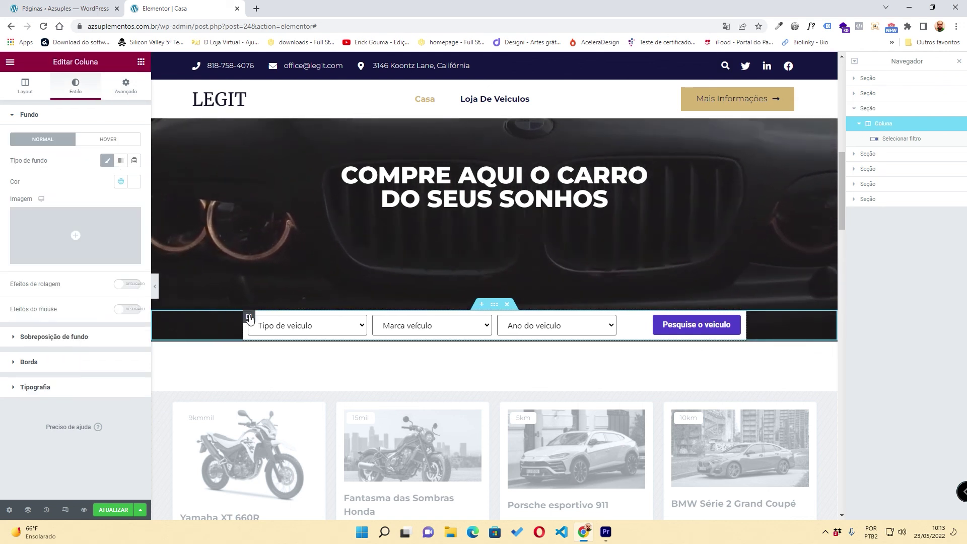
left_click(125, 86)
left_click(25, 191)
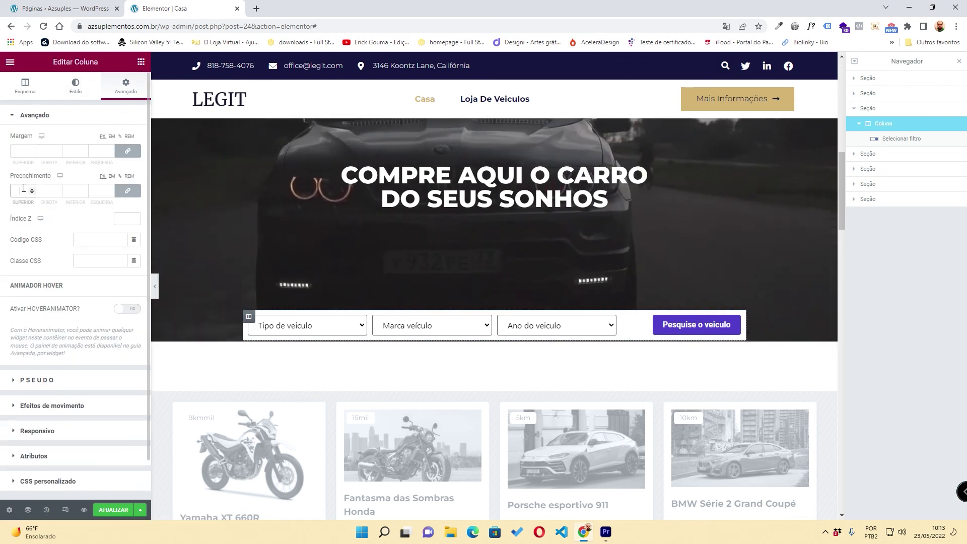
type("10")
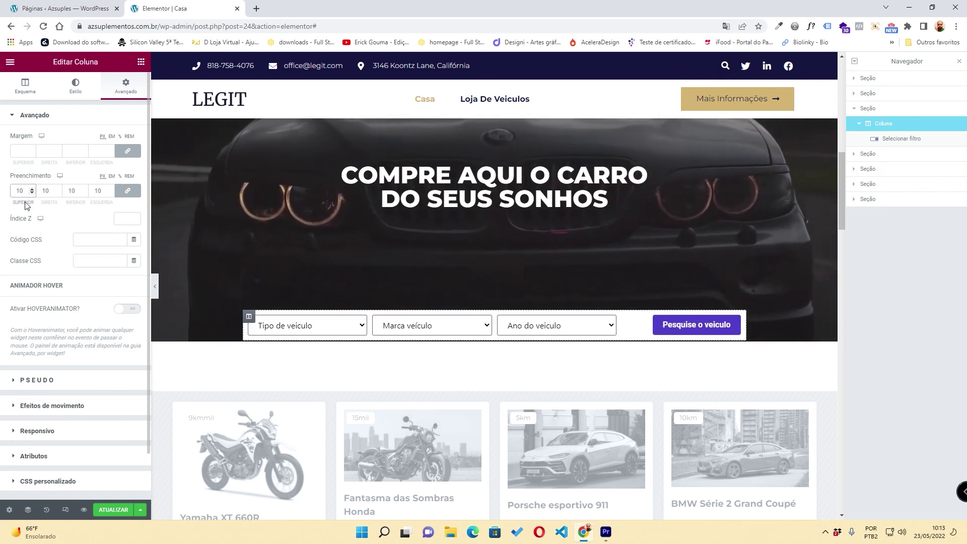
type("2")
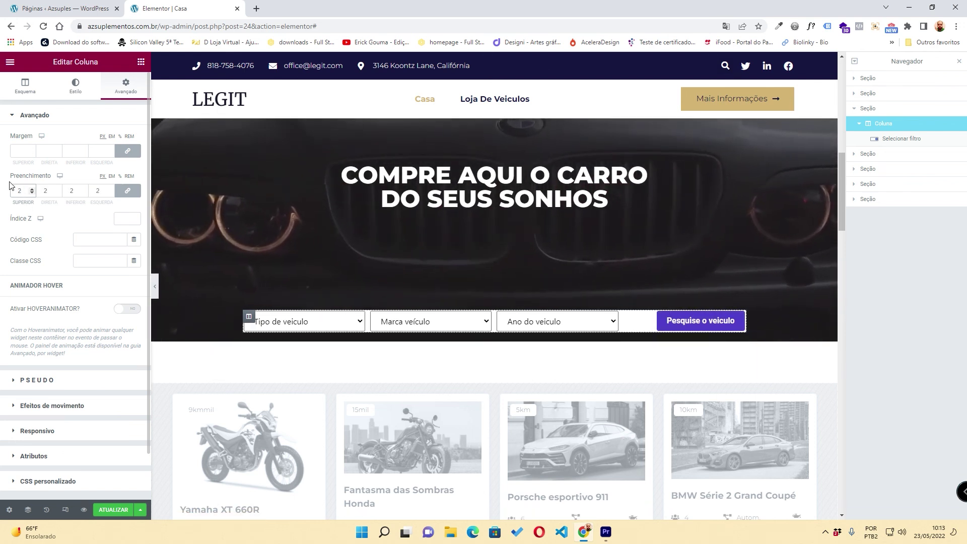
type("0")
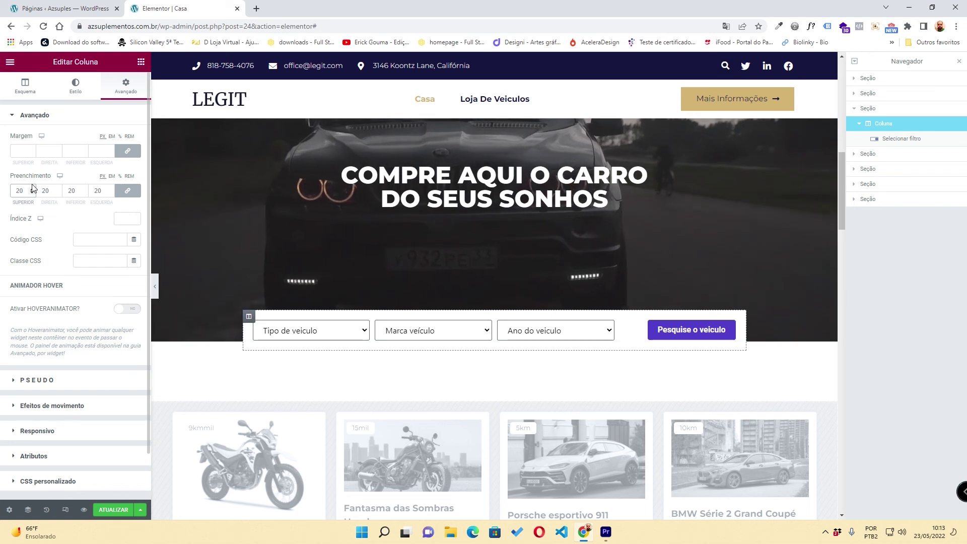
left_click_drag(25, 191, 6, 201)
type("35")
key("BackSpace")
type("0")
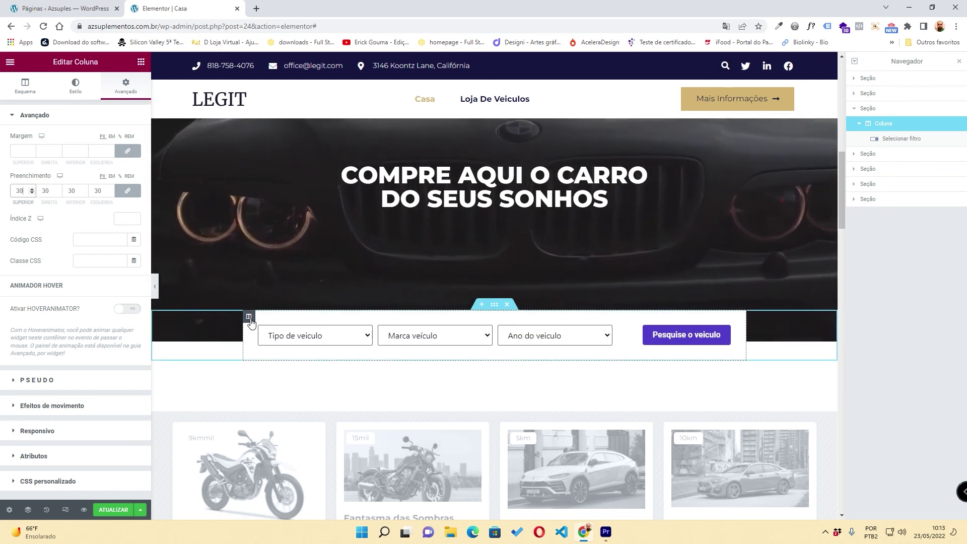
- Round all corners of the filter column with a large border radius so the white bar looks pill-shaped
left_click(76, 86)
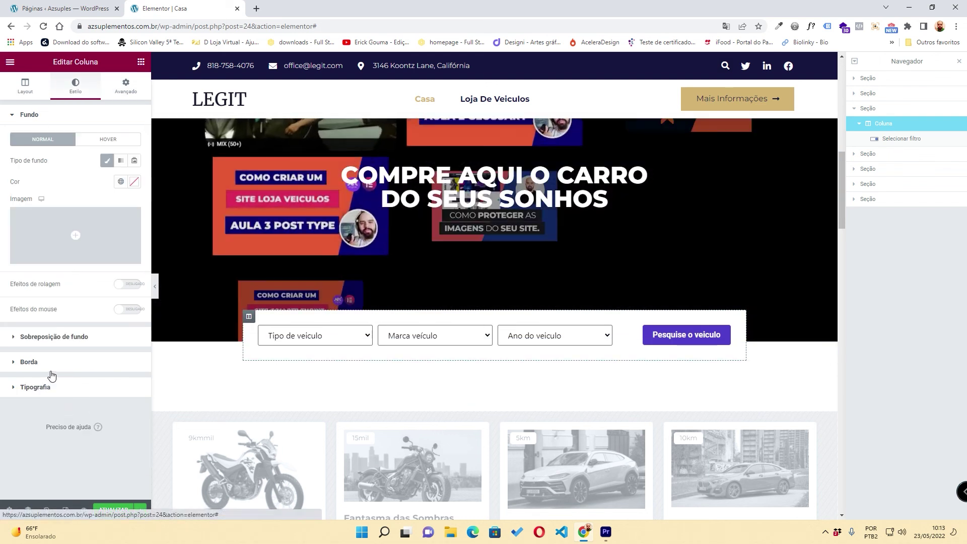
left_click(45, 362)
left_click(30, 244)
type("1")
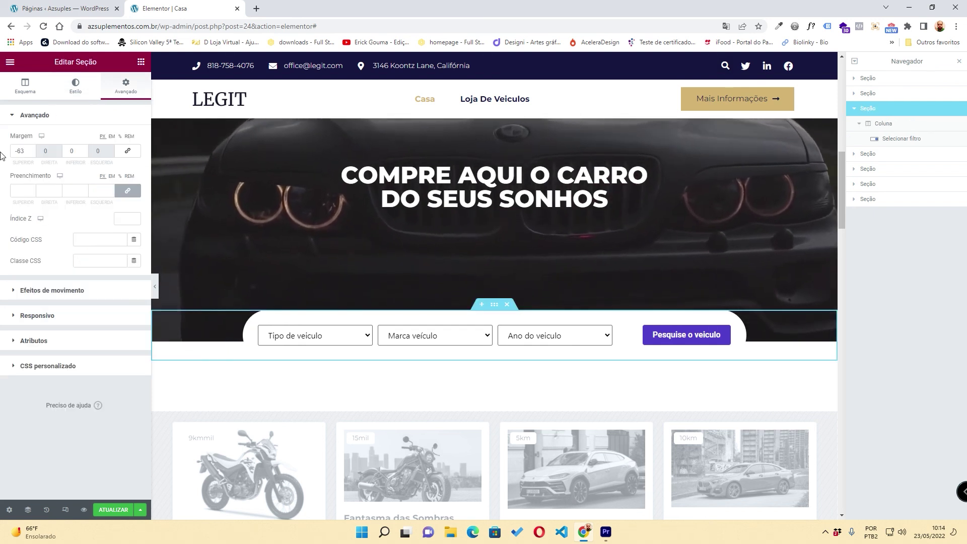
- Set the filter section's top margin to -175 px so it sits inside the hero video, and update the page
left_click(31, 152)
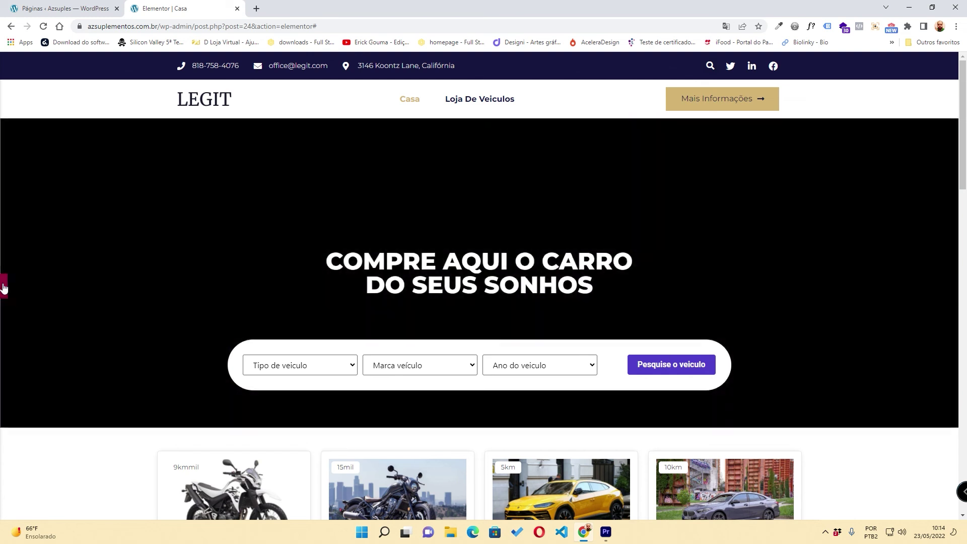
left_click(4, 288)
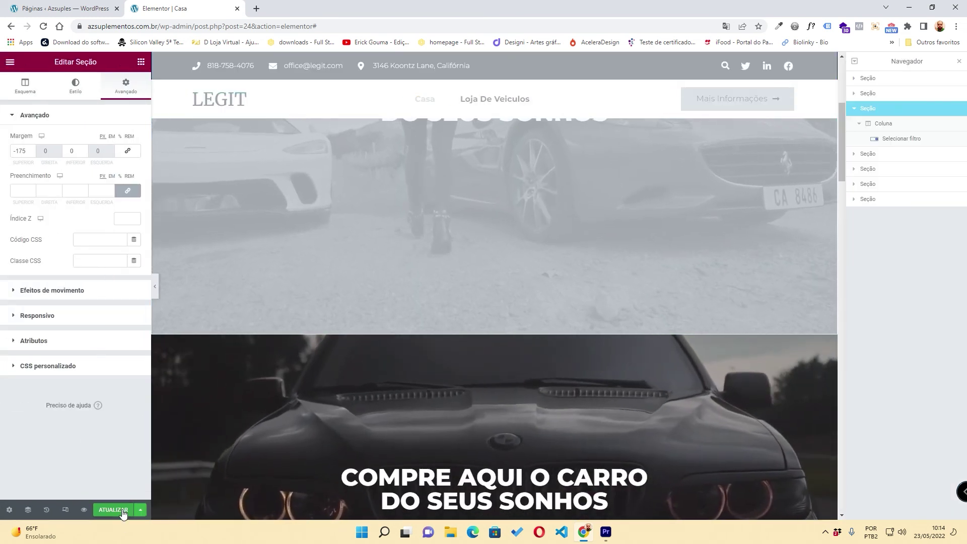
left_click(113, 510)
scroll(469, 378, "down", 5)
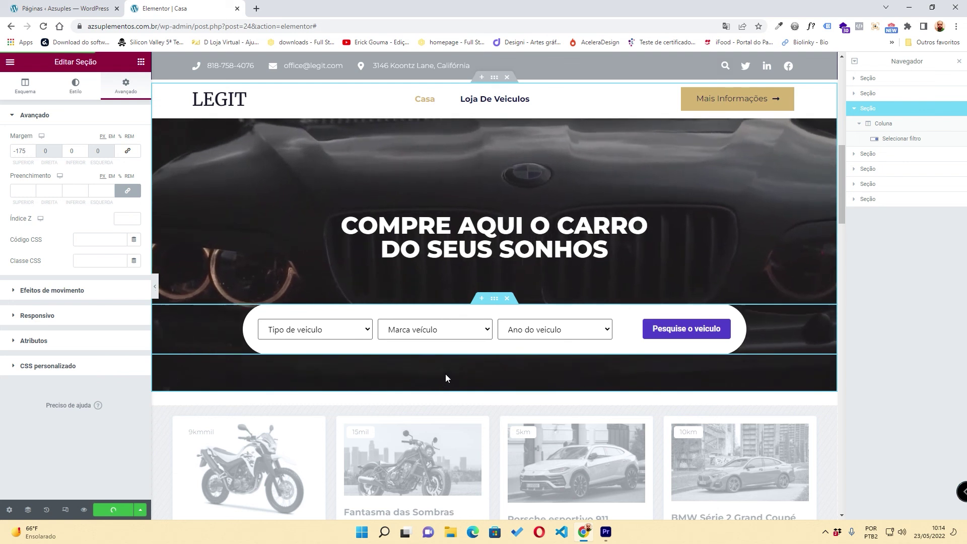
scroll(445, 374, "down", 3)
scroll(445, 378, "down", 2)
scroll(402, 371, "up", 5)
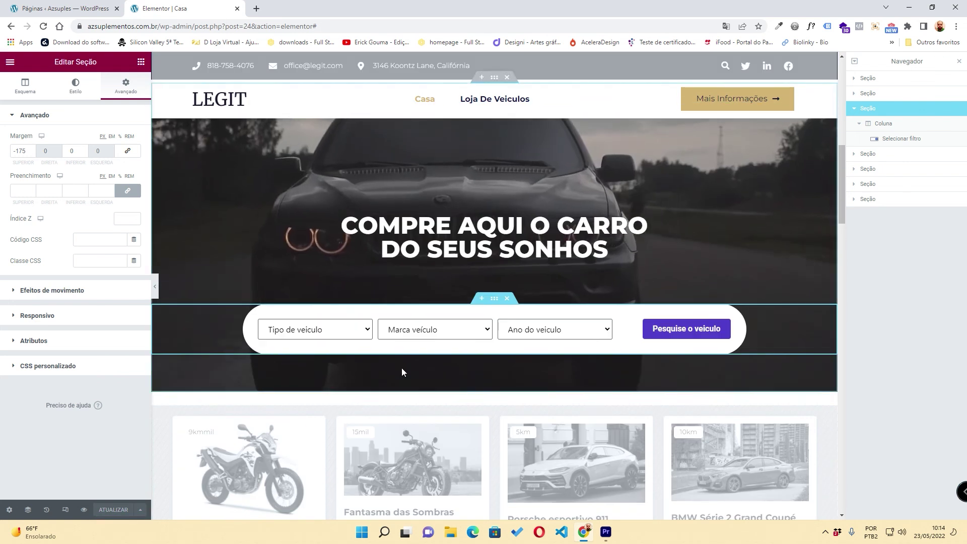
- Open the published site azsuplementos.com.br in a new incognito window
left_click(956, 26)
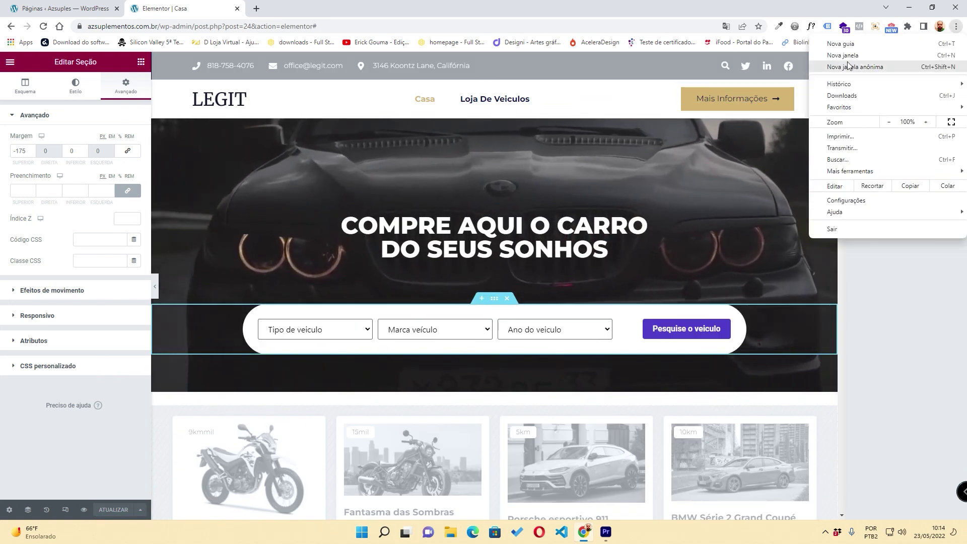
left_click(855, 67)
type("azsuplementos.com.br")
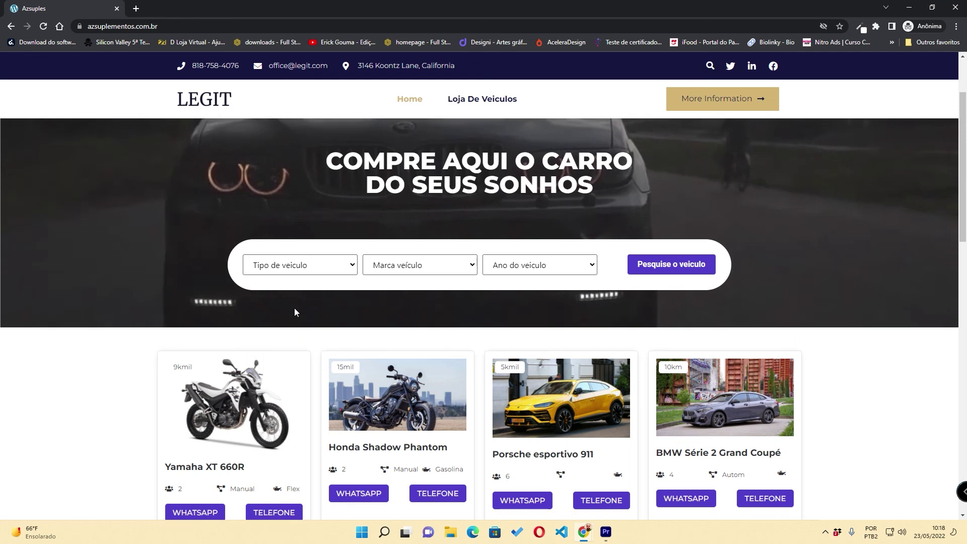
- Test the published filter by searching for vehicle type Carro, brand Audi and year 2022
left_click(296, 265)
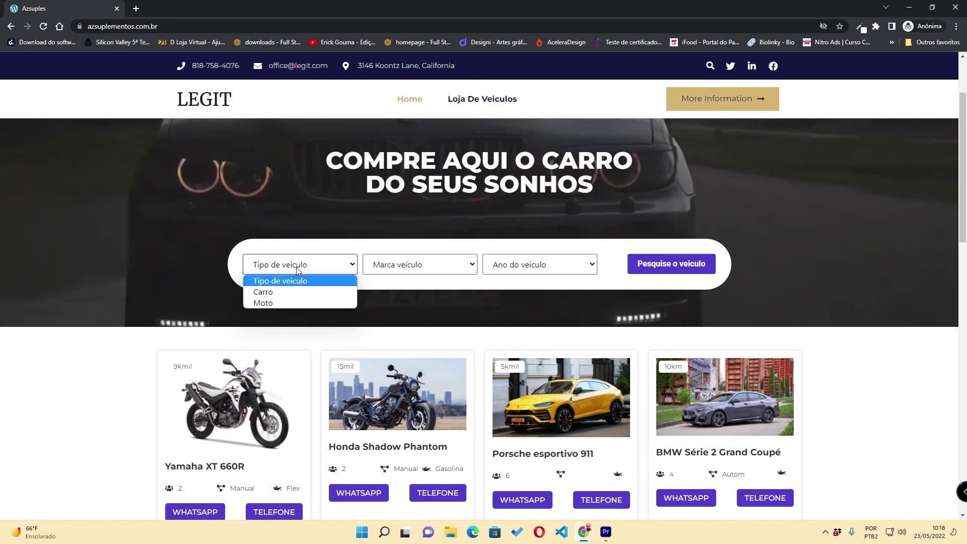
left_click(296, 292)
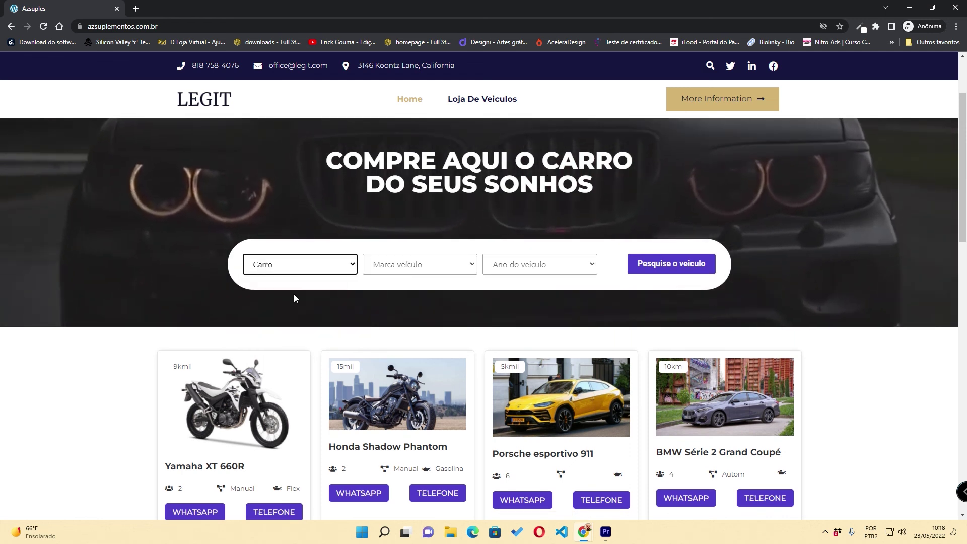
left_click(398, 264)
left_click(403, 292)
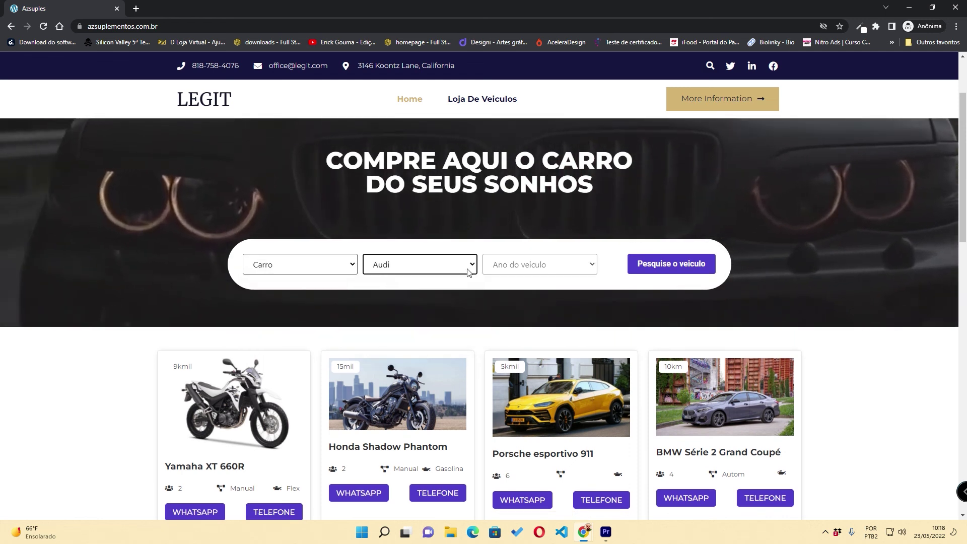
left_click(522, 292)
left_click(652, 267)
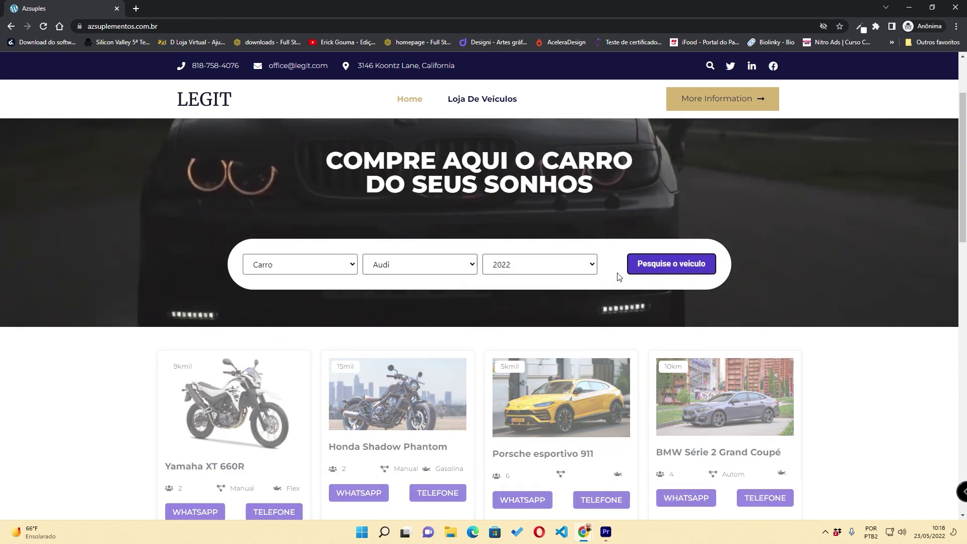
- Keep type Carro, switch the brand to BMW and the year to 2000, and search the vehicles again
left_click(317, 266)
left_click(319, 267)
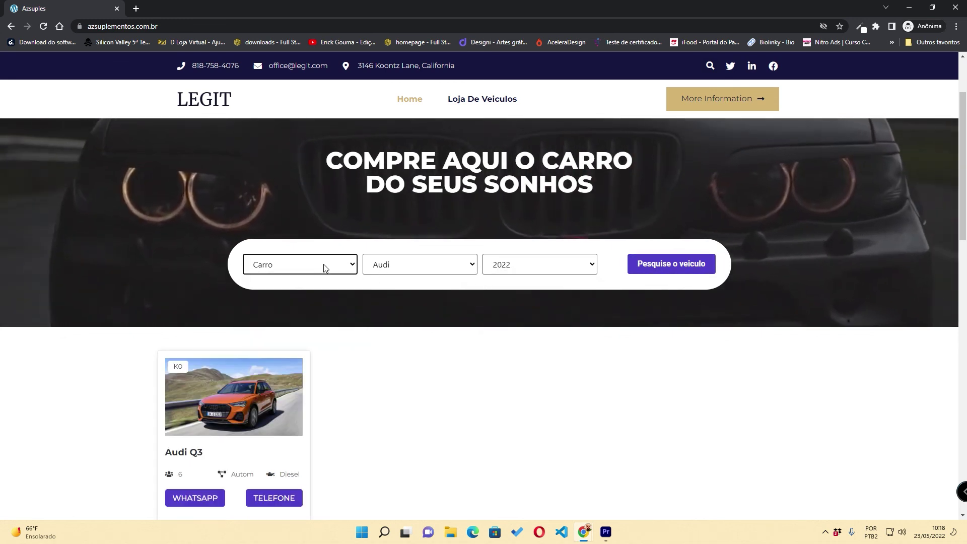
left_click(389, 266)
left_click(391, 303)
left_click(524, 265)
left_click(524, 292)
left_click(641, 266)
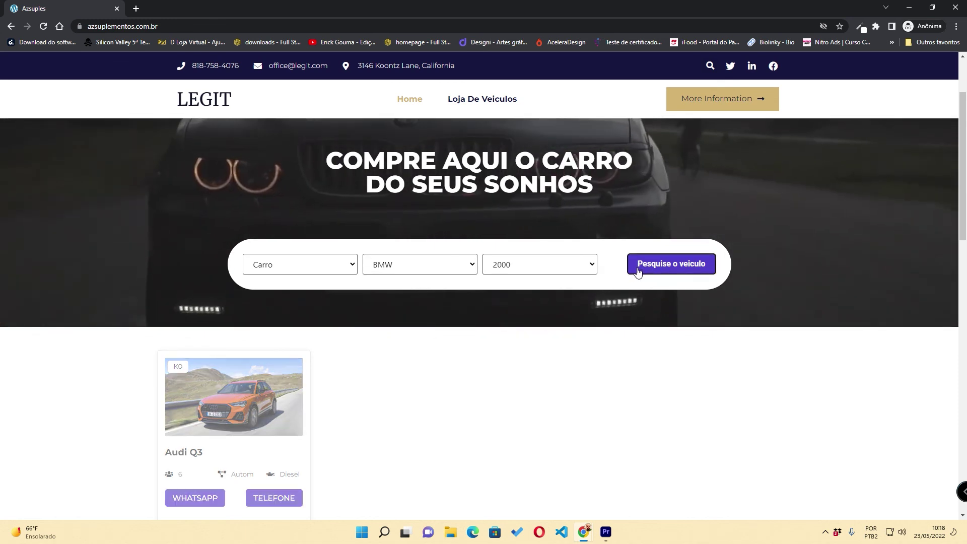
- Search the vehicles again with type Carro, brand Mercedes Benz and year 2010
left_click(401, 275)
left_click(394, 313)
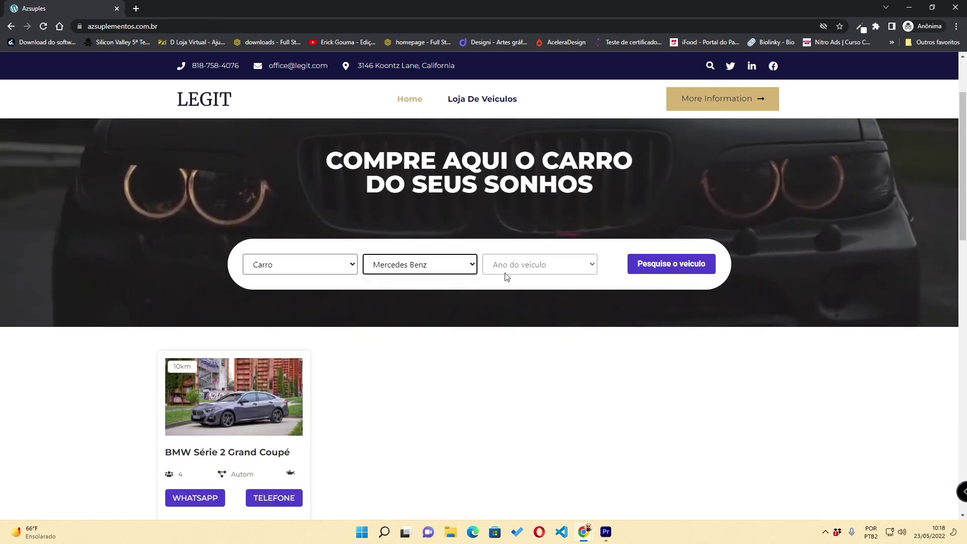
left_click(530, 266)
left_click(525, 292)
left_click(649, 275)
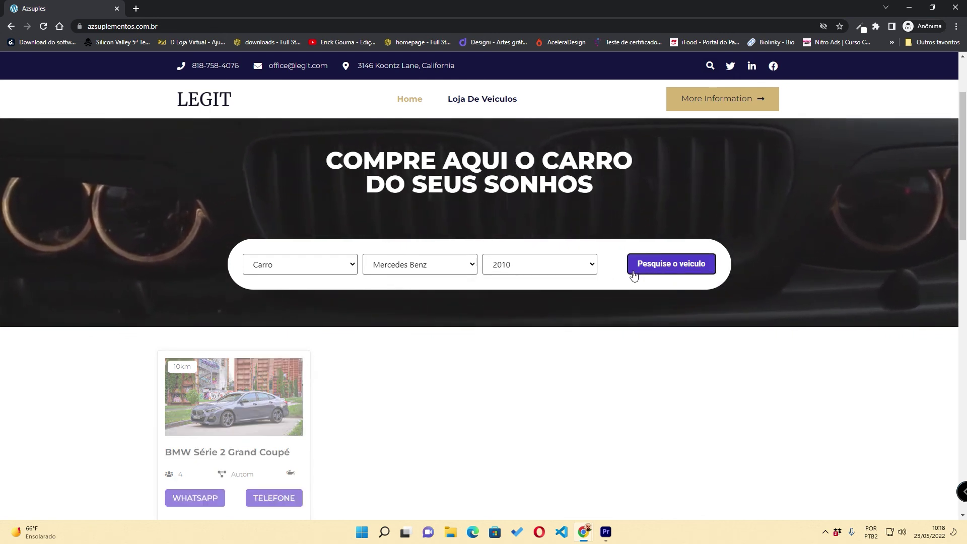
- Switch the brand to Porsche and the year to 2001, keeping type Carro, and run the vehicle search
left_click(423, 265)
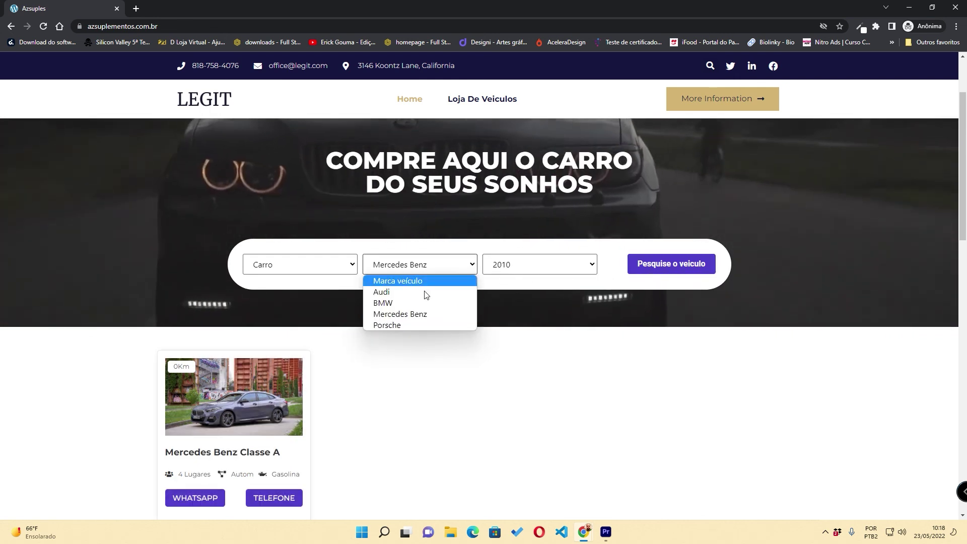
left_click(436, 325)
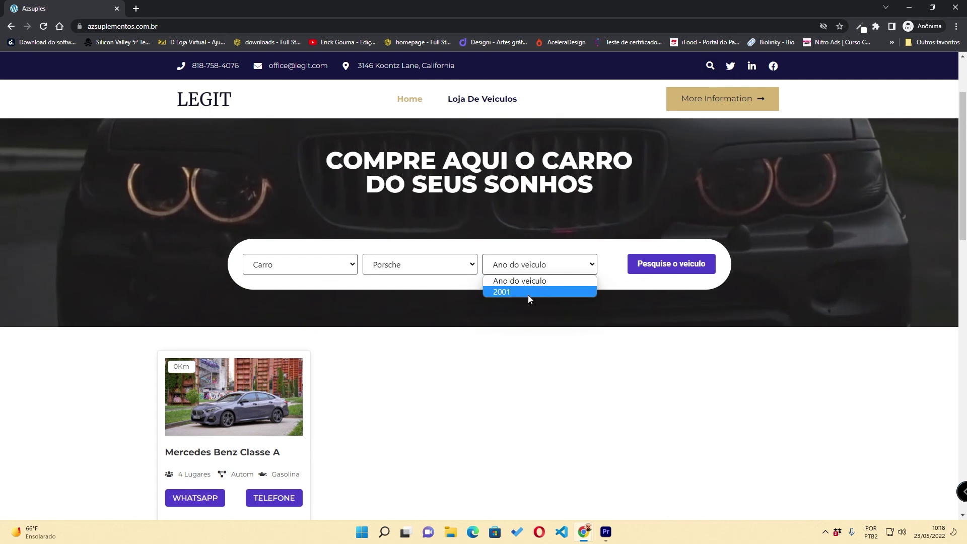
left_click(527, 293)
left_click(649, 269)
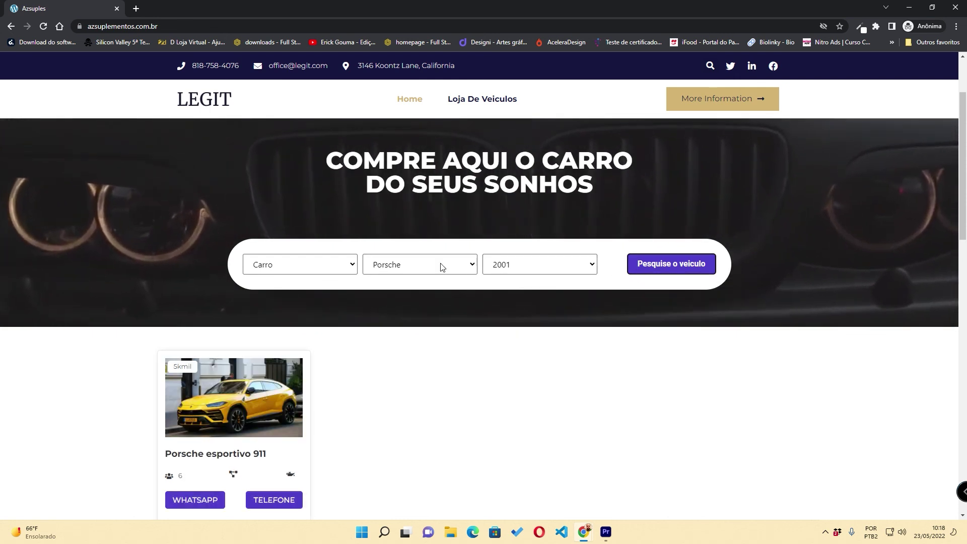
- Test the filter for motorcycles by searching for type Moto, brand Honda and year 2005
left_click(310, 271)
left_click(295, 300)
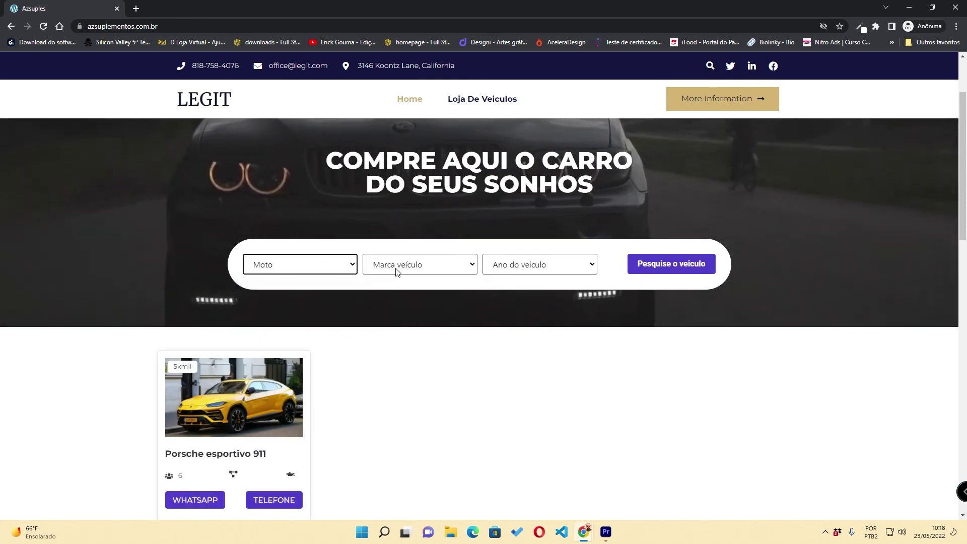
left_click(397, 275)
left_click(386, 292)
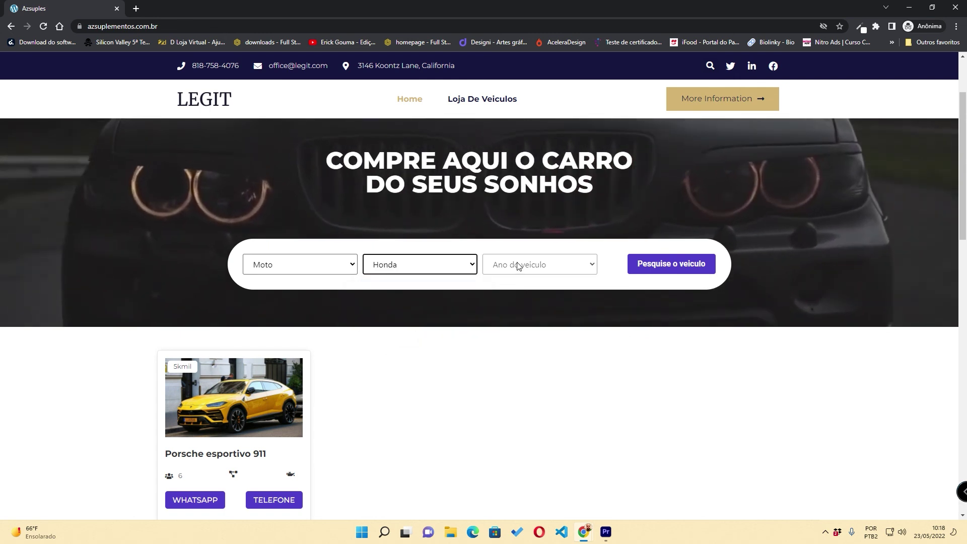
left_click(514, 266)
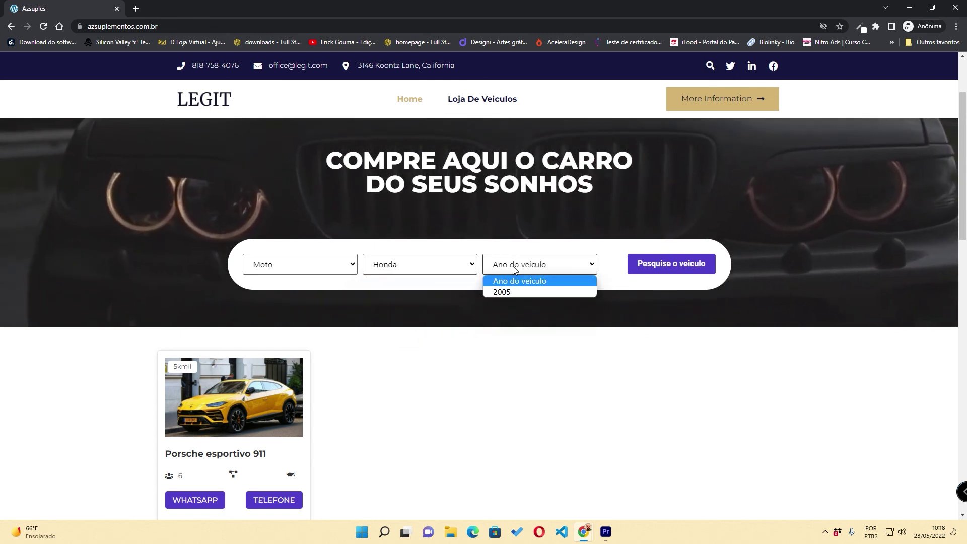
left_click(650, 271)
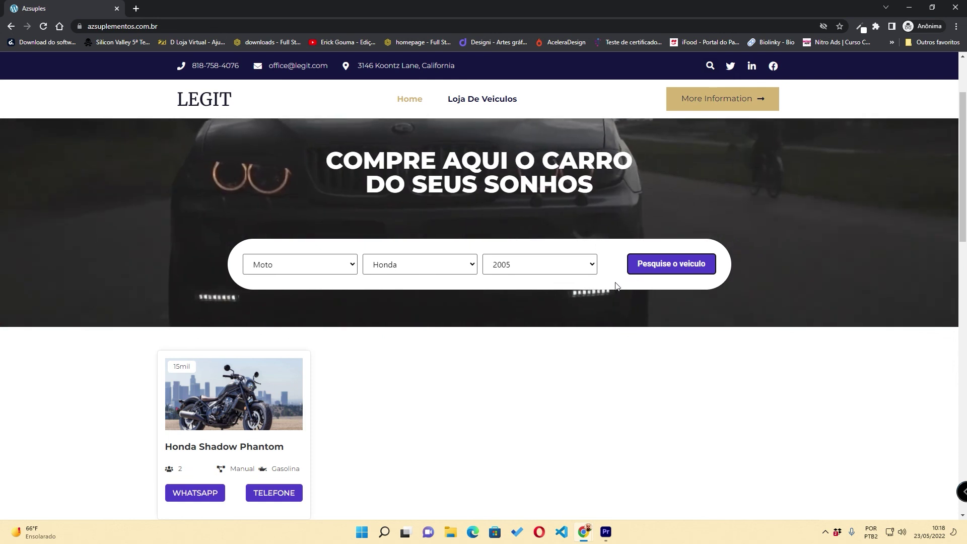
scroll(604, 282, "up", 2)
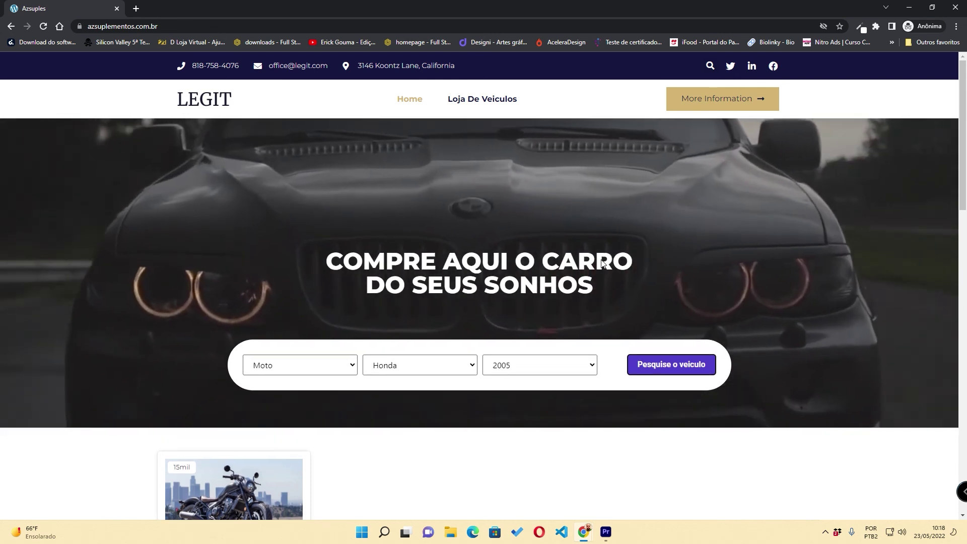